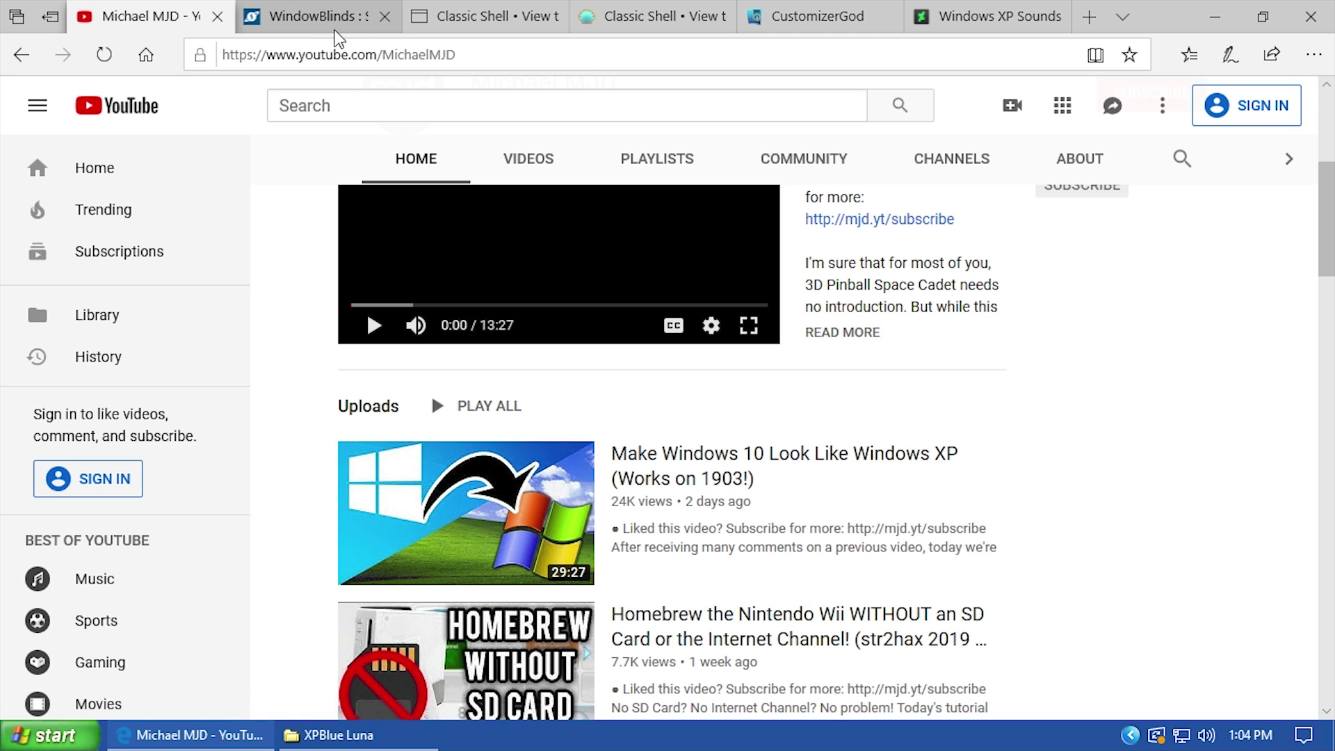
# Look over the WindowBlinds product page, then the Classic Shell forum's XP start button images, comparing them with the current start button and menu.
pyautogui.click(336, 38)
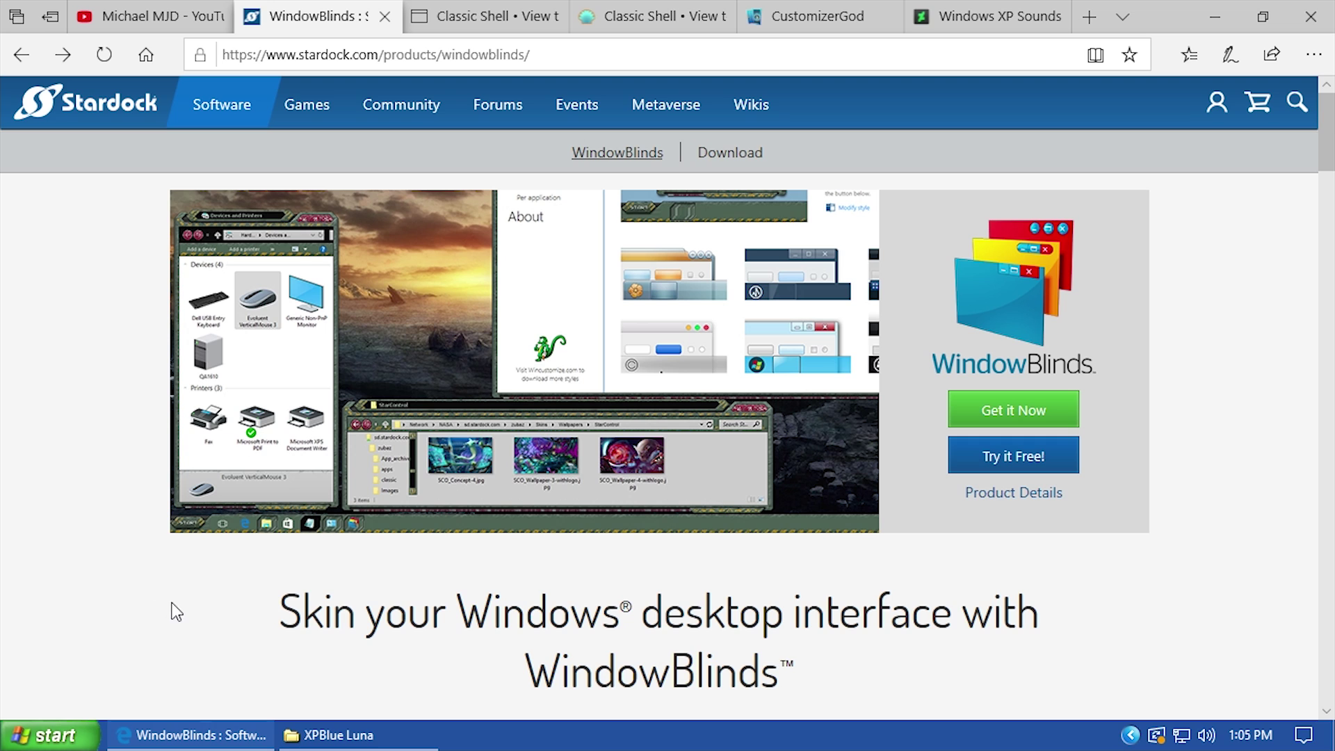
pyautogui.click(500, 21)
pyautogui.scroll(5, 420, 402)
pyautogui.scroll(10, 420, 403)
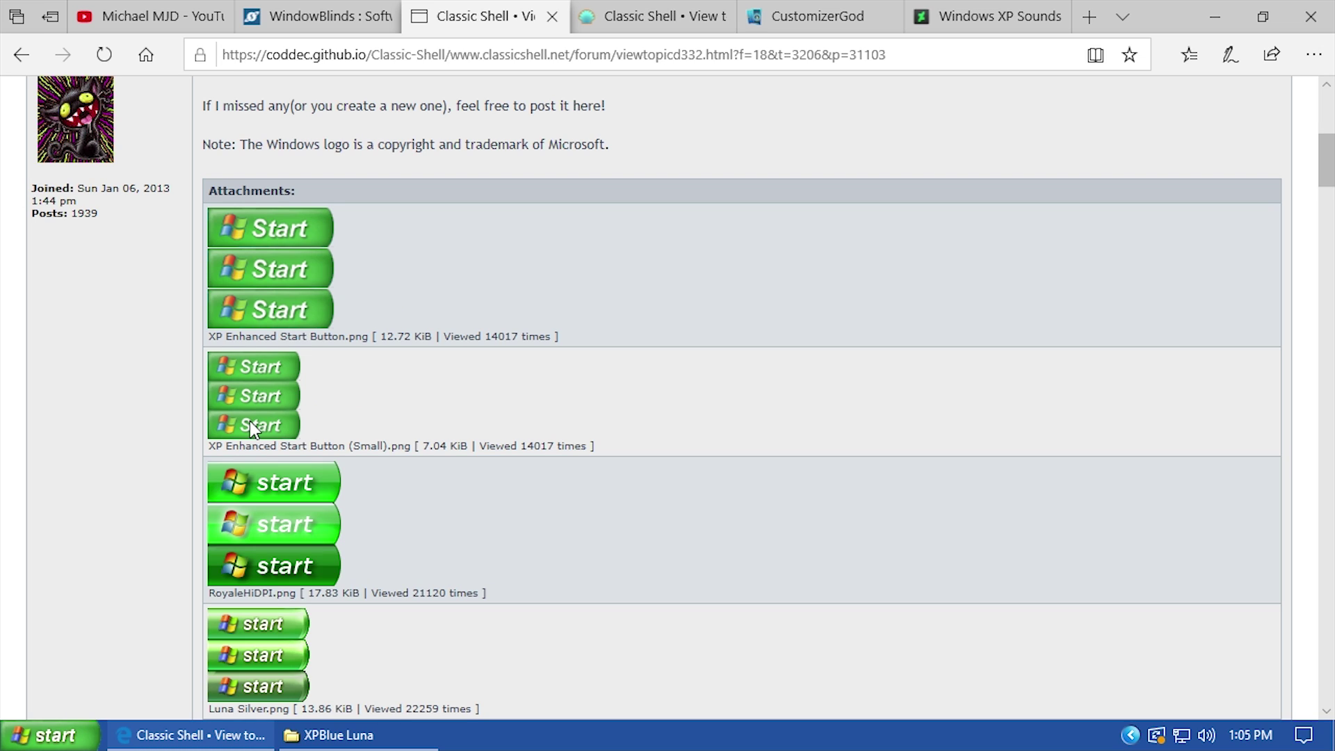
pyautogui.scroll(-15, 249, 420)
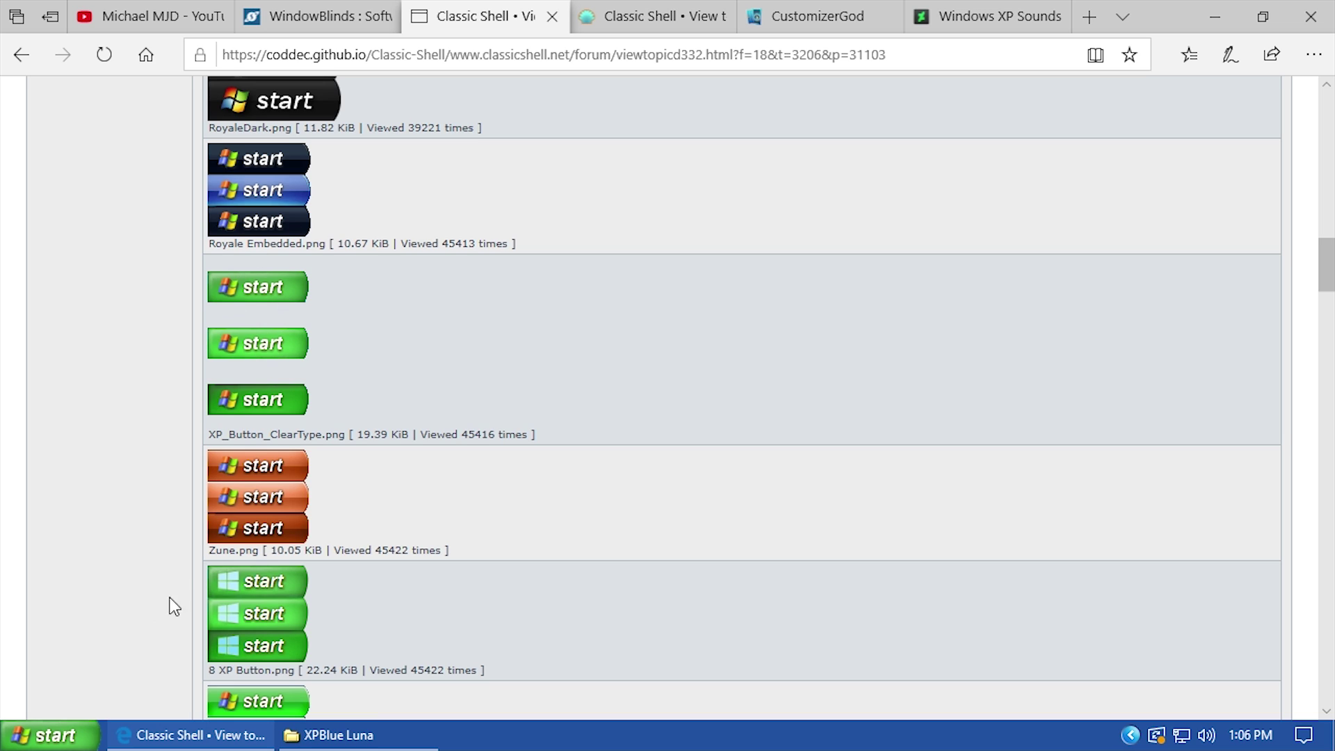
pyautogui.click(62, 741)
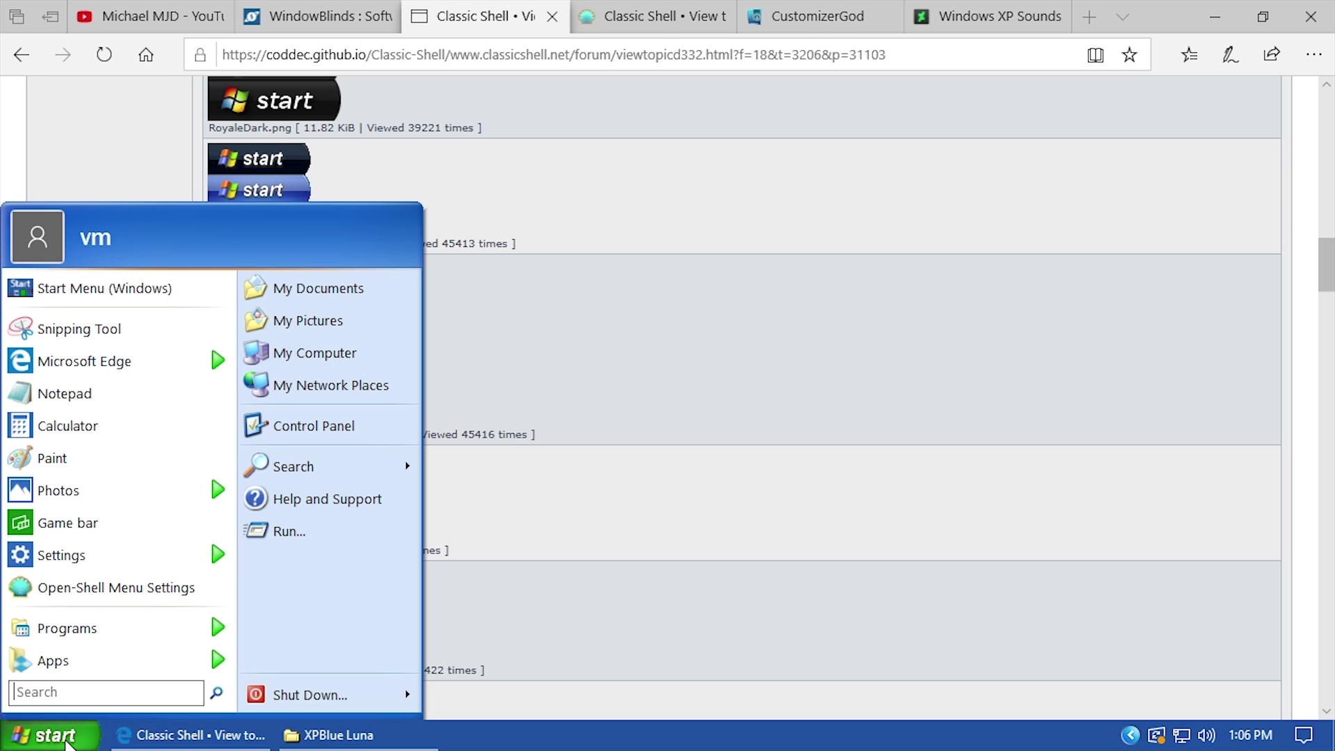
pyautogui.click(66, 742)
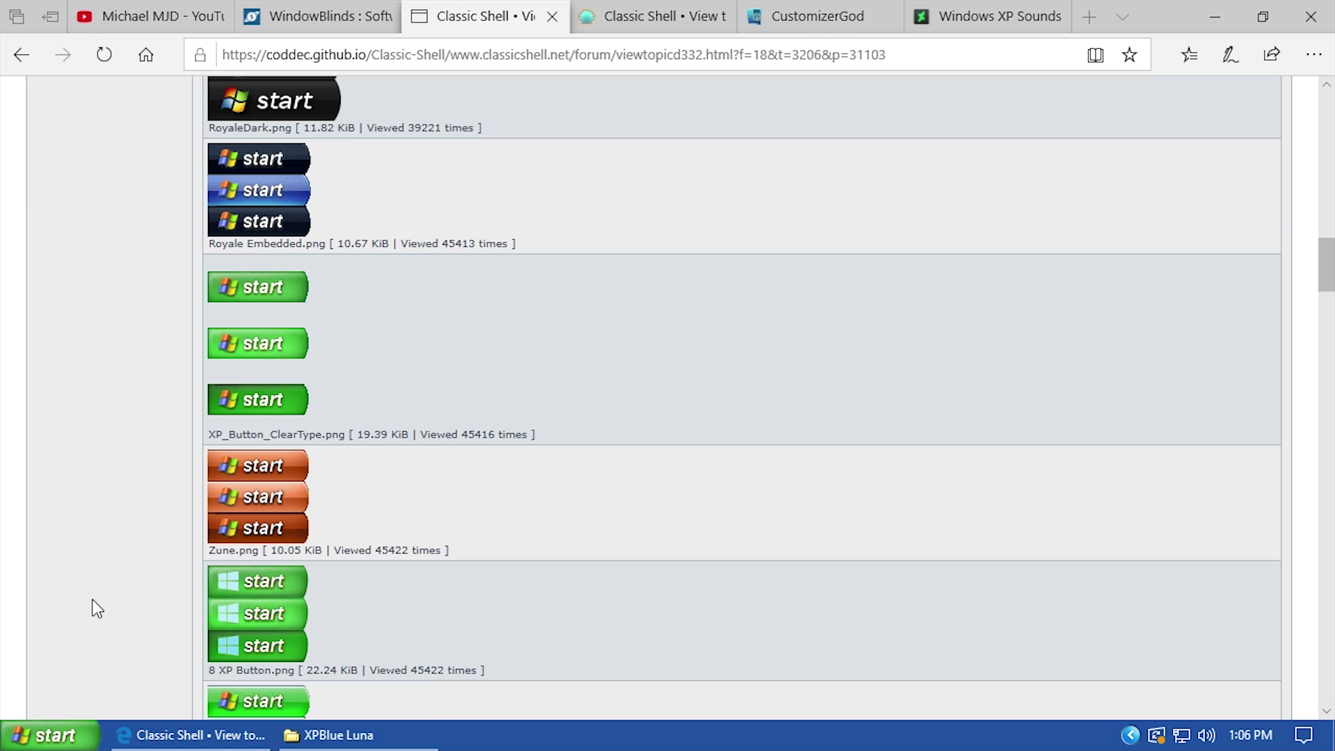
pyautogui.scroll(10, 352, 452)
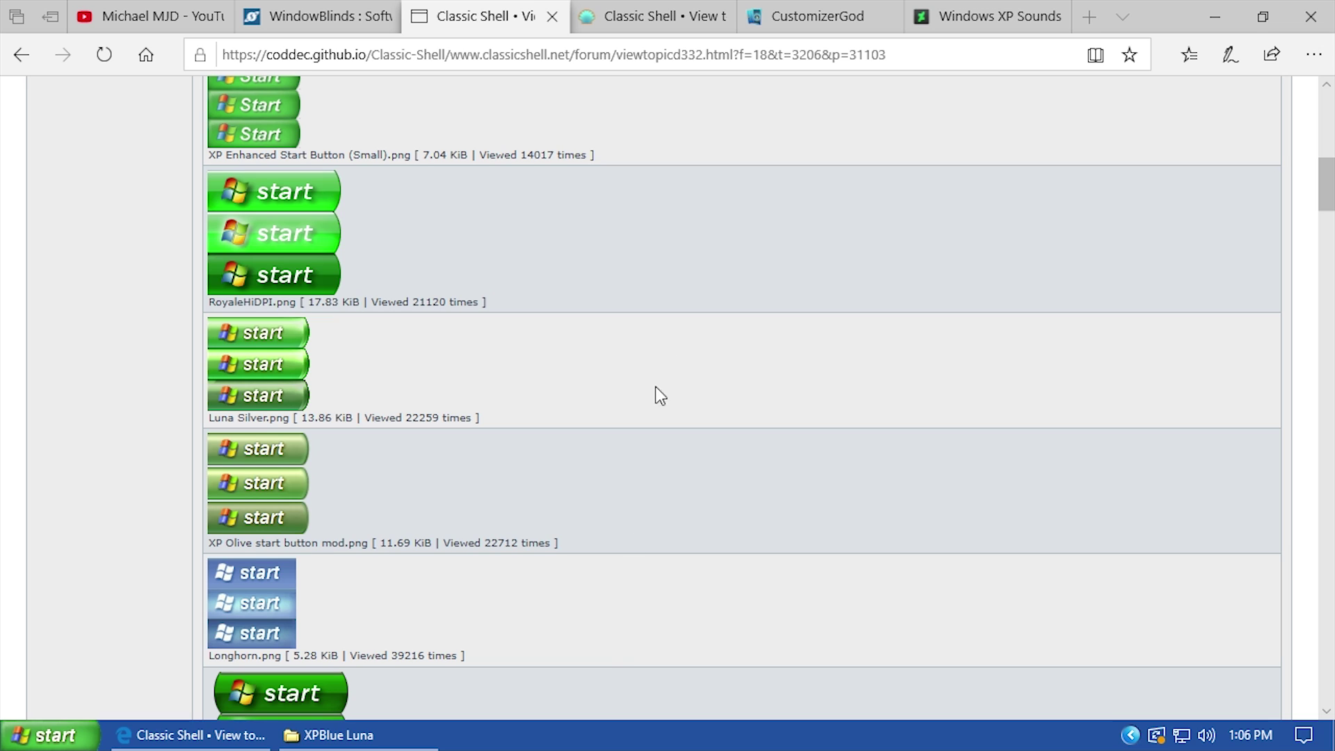
# Find the XPBlue Luna.zip attachment and its example taskbar settings in the Classic Shell forum thread on new taskbar options.
pyautogui.click(633, 17)
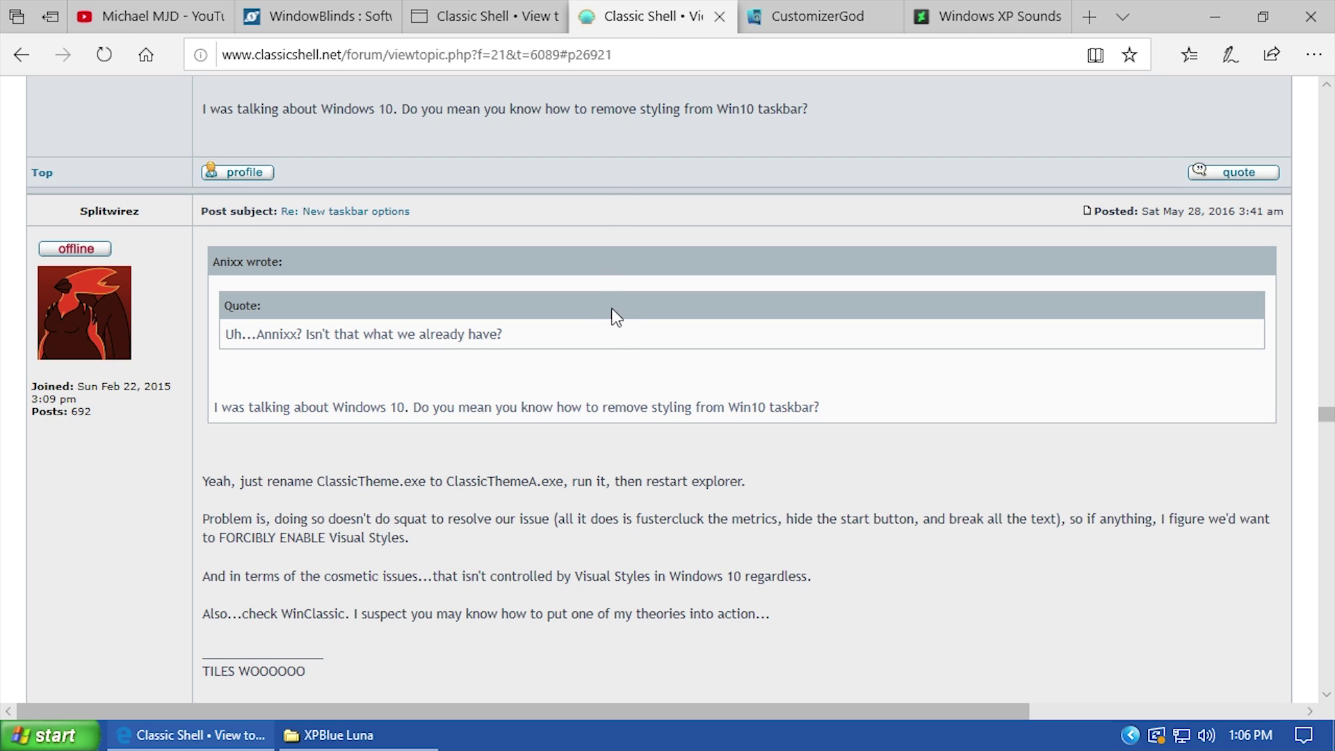
pyautogui.scroll(10, 618, 595)
pyautogui.scroll(5, 615, 608)
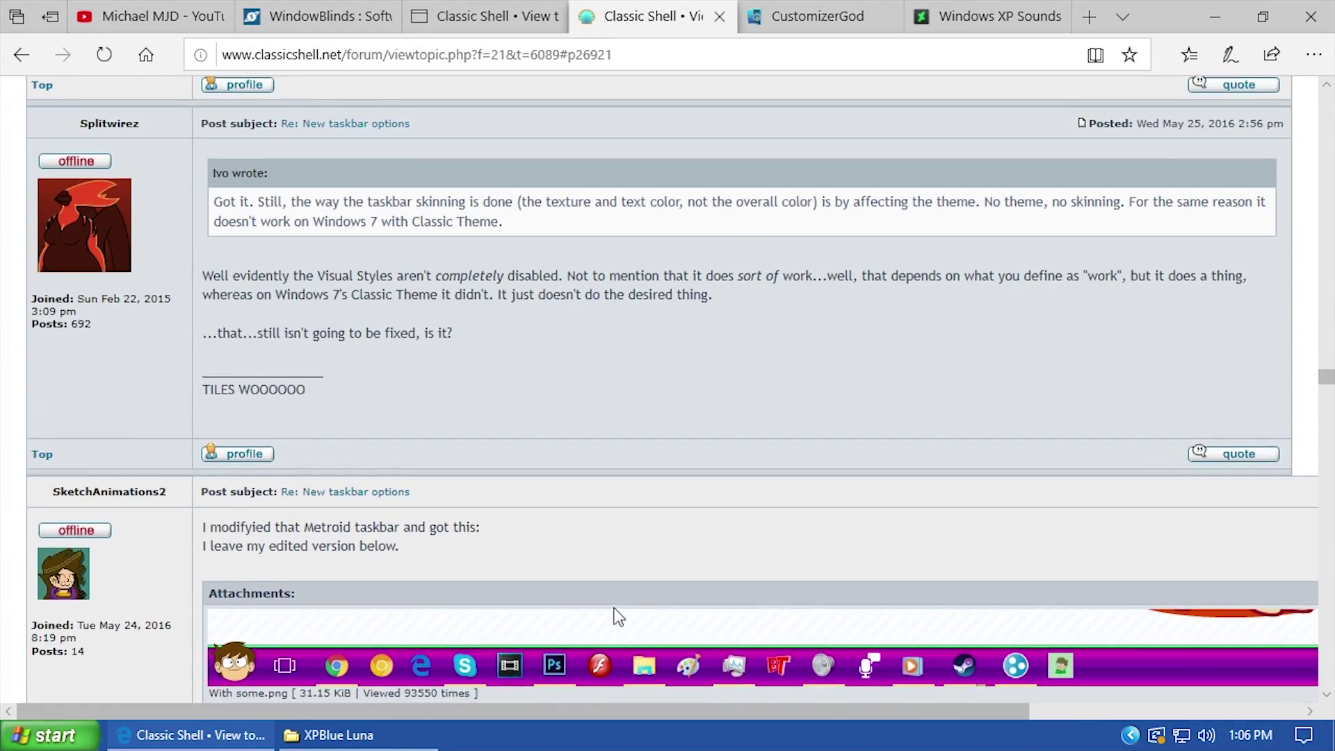
pyautogui.scroll(-15, 615, 607)
pyautogui.scroll(-1, 641, 375)
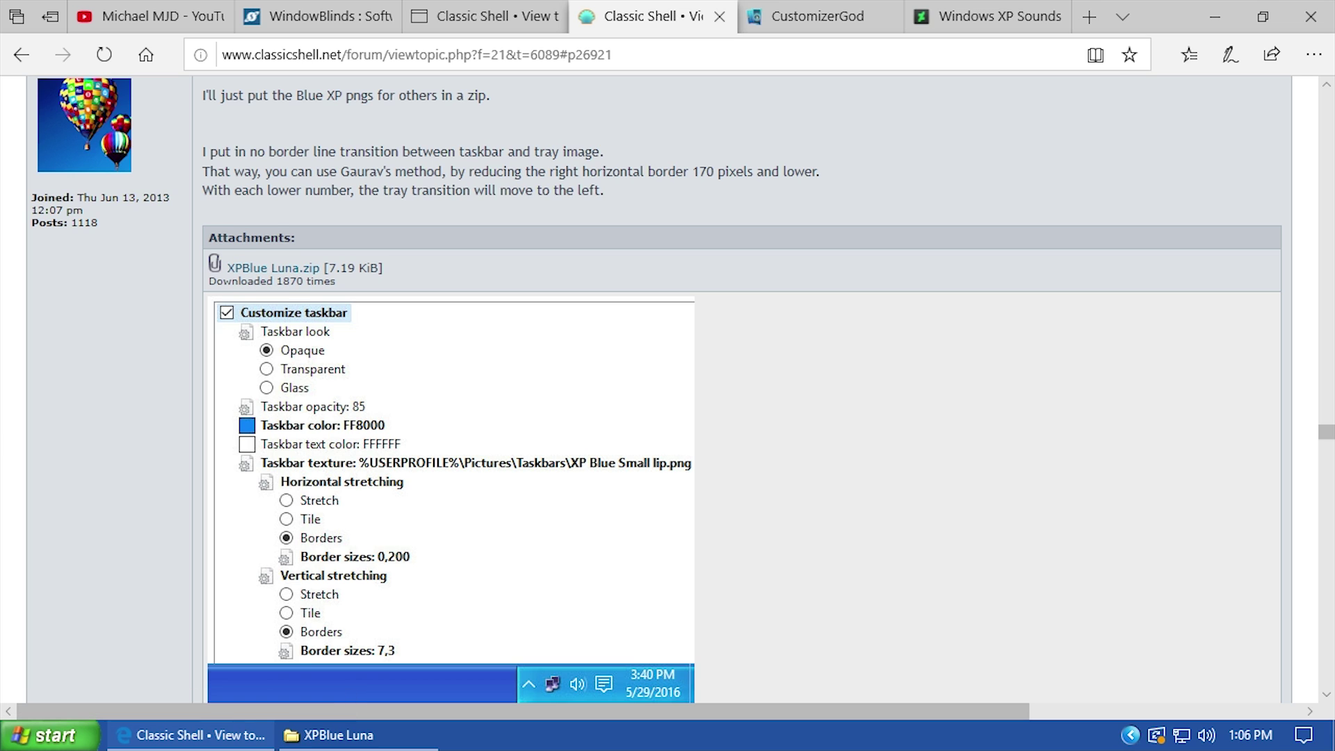
pyautogui.scroll(-1, 295, 240)
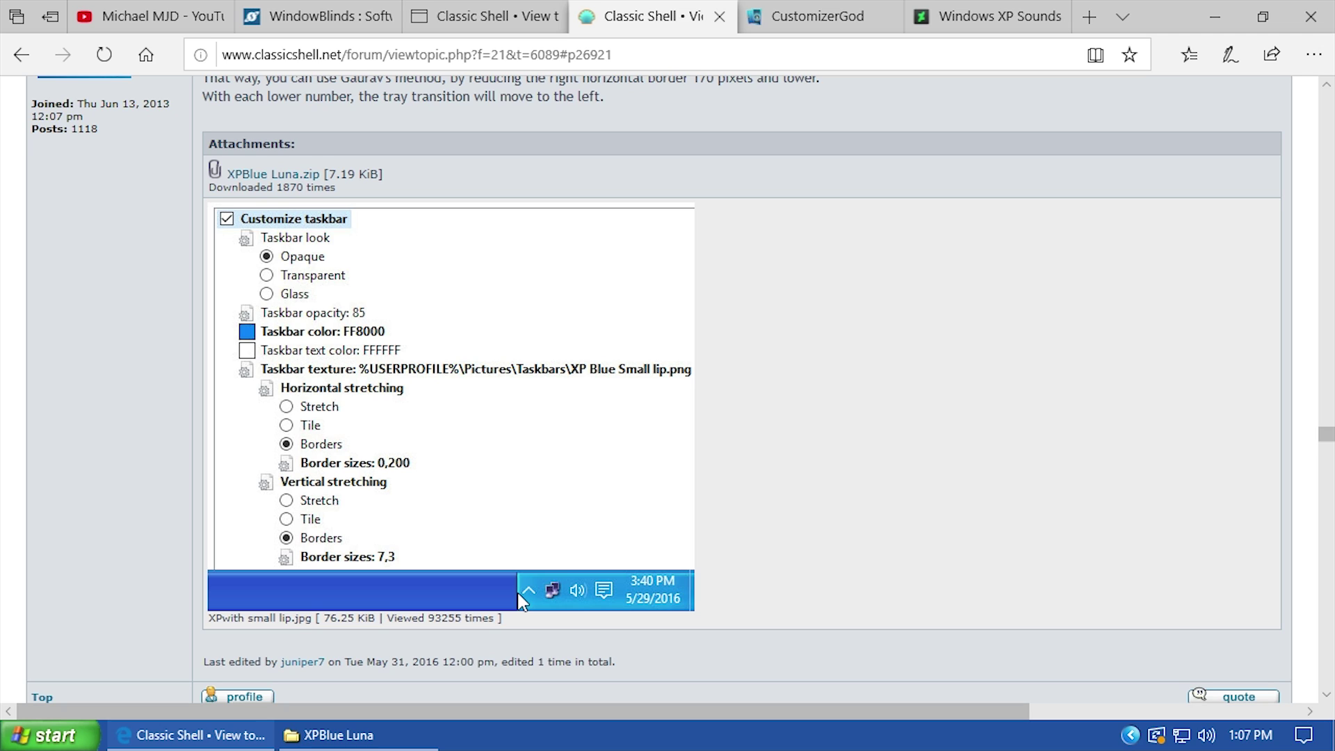
# Open the Open-Shell Menu settings and enable taskbar customization.
pyautogui.rightClick(45, 738)
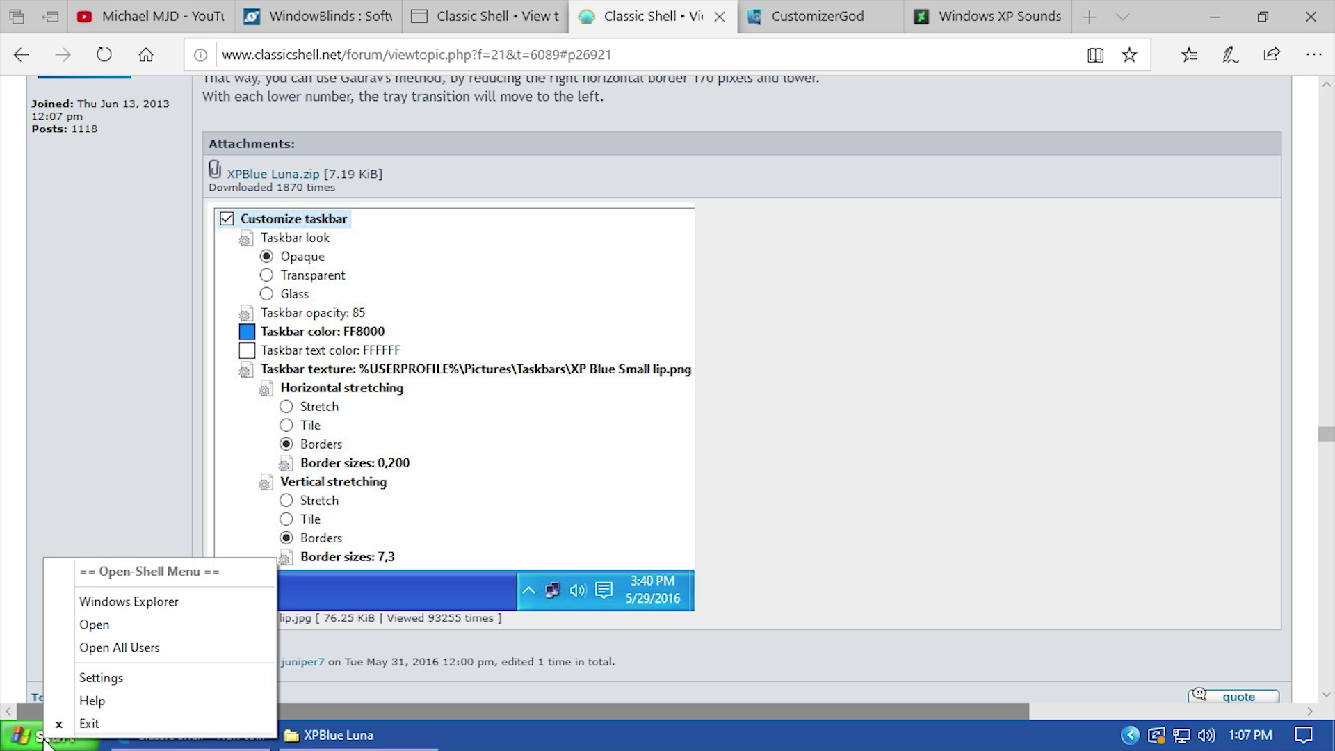
pyautogui.click(111, 678)
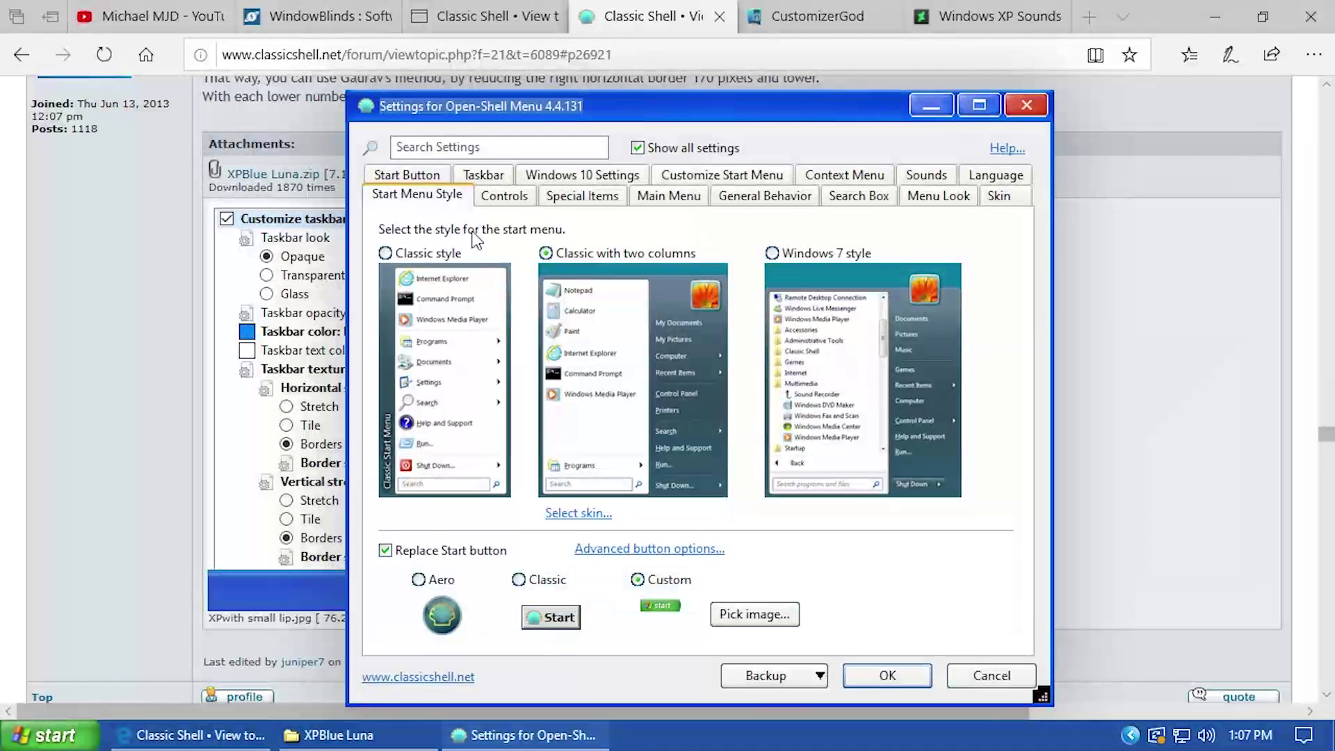
pyautogui.click(484, 175)
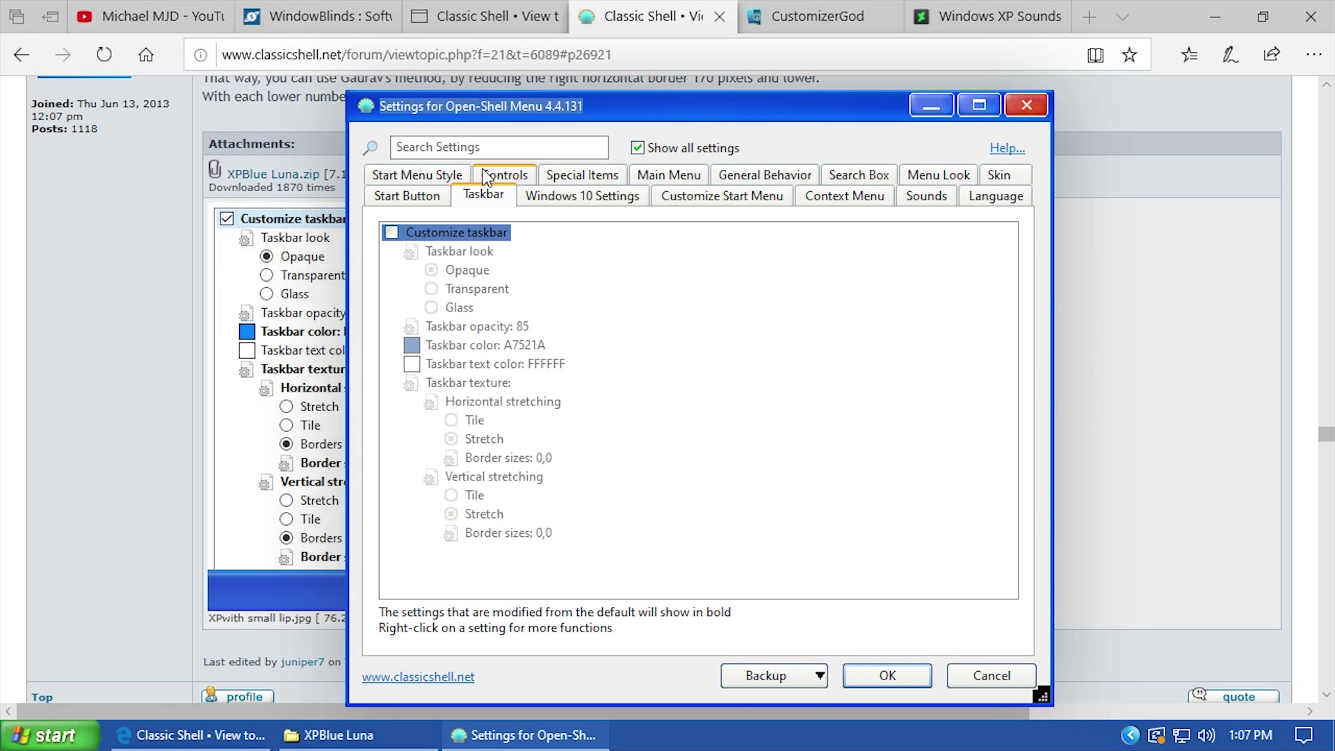
pyautogui.click(392, 234)
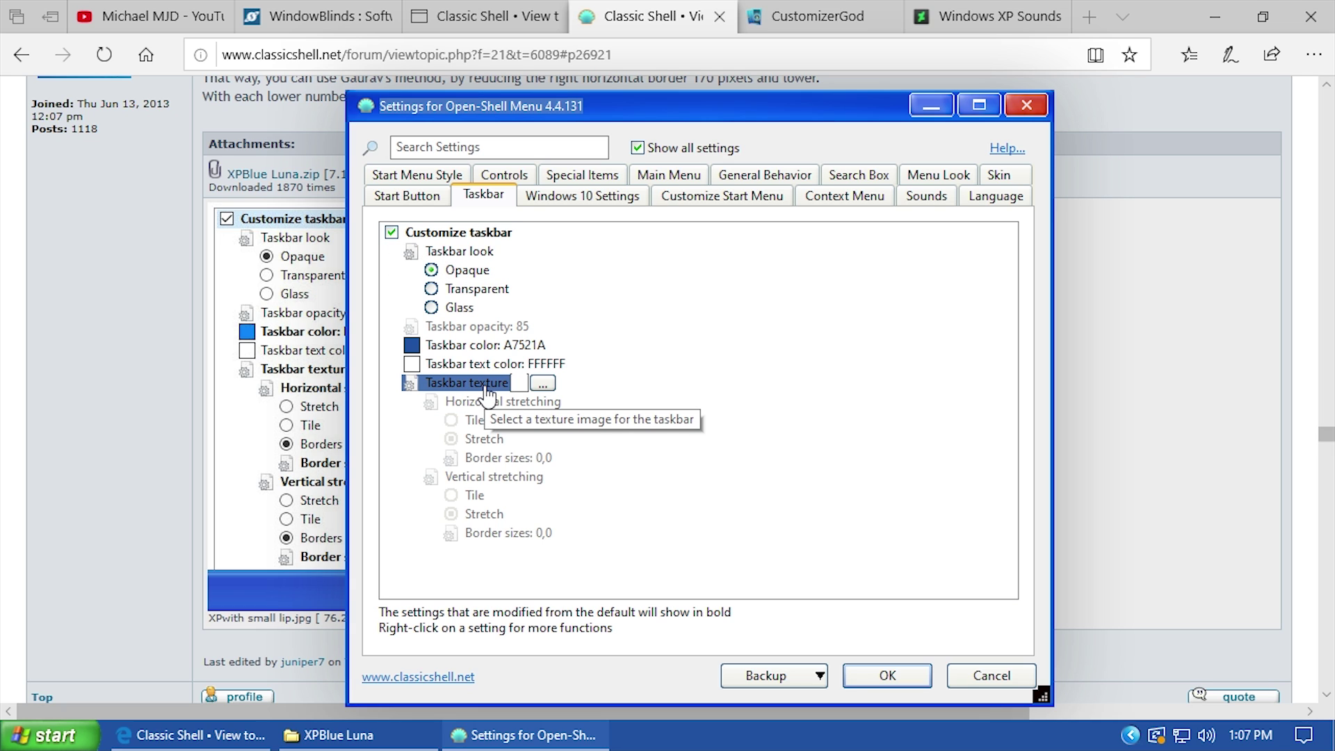
# Set the taskbar texture to XP Blue.png from the XPBlue Luna folder in Downloads.
pyautogui.click(542, 383)
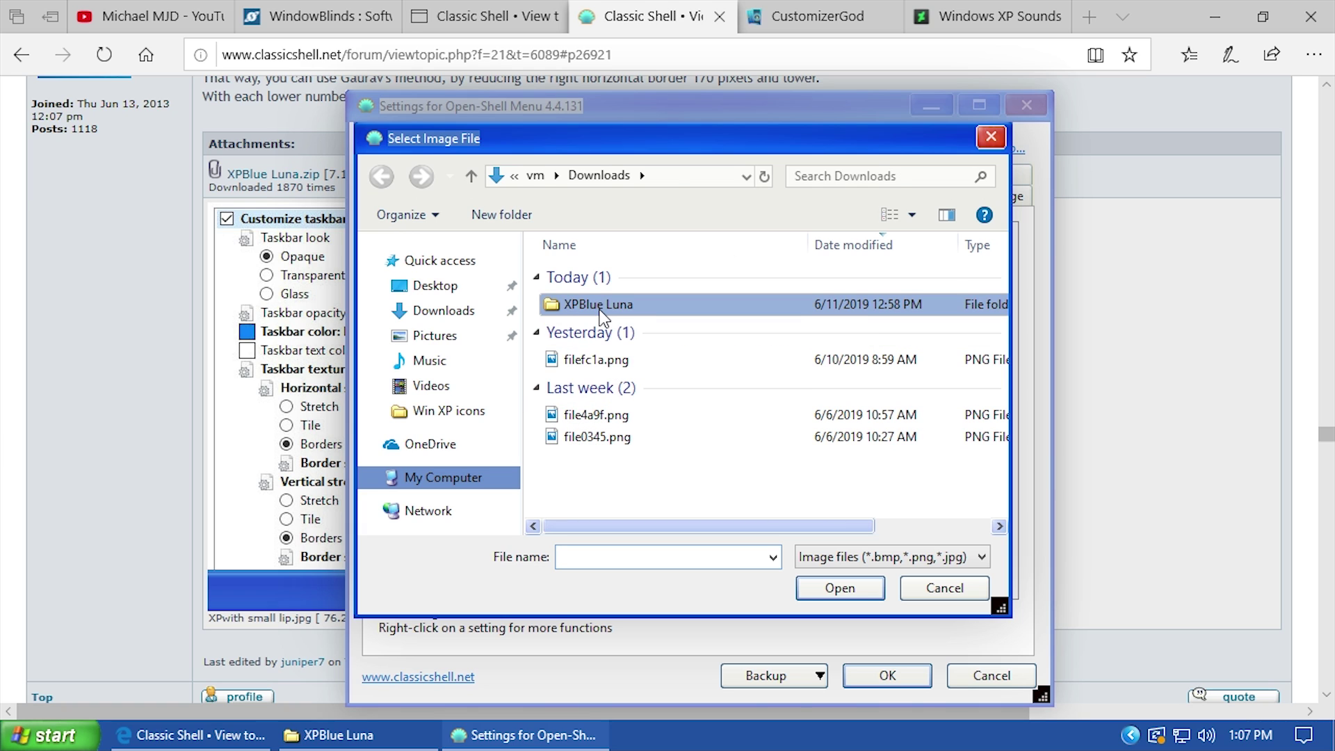
pyautogui.doubleClick(602, 306)
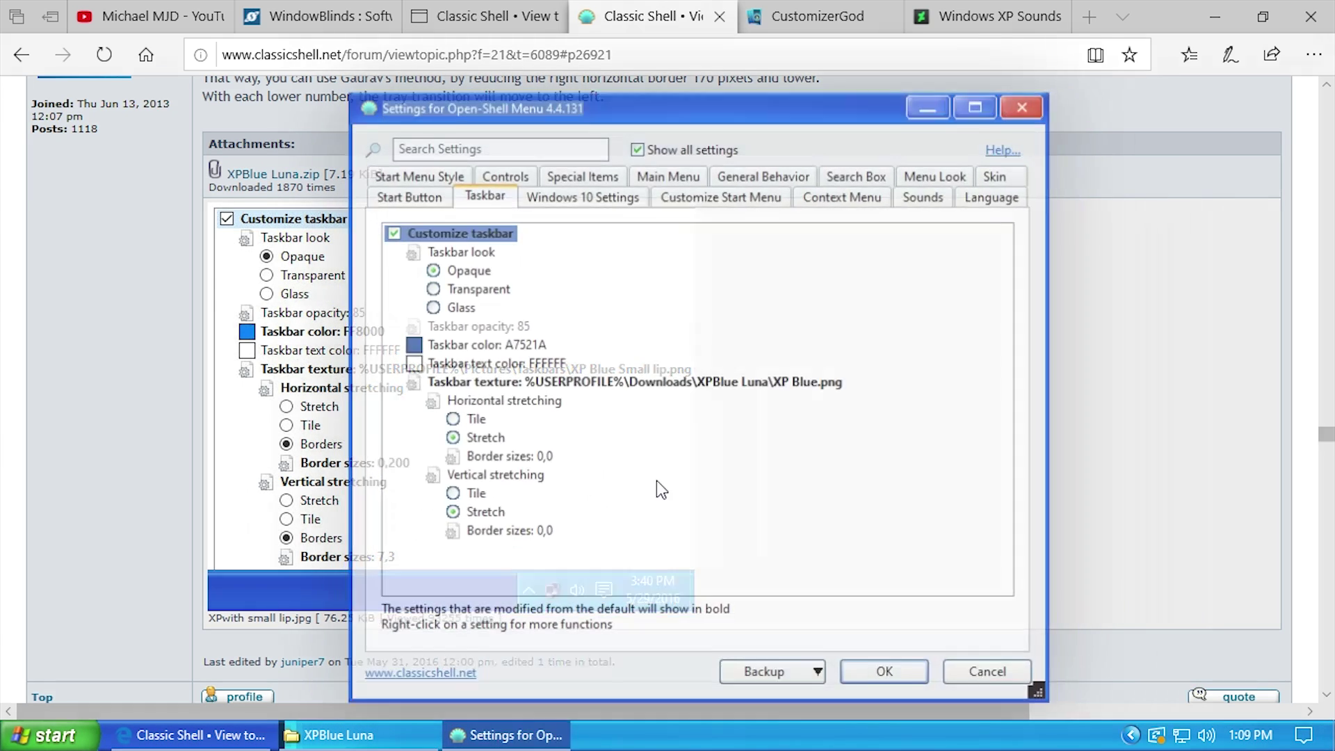
pyautogui.click(814, 388)
pyautogui.click(814, 387)
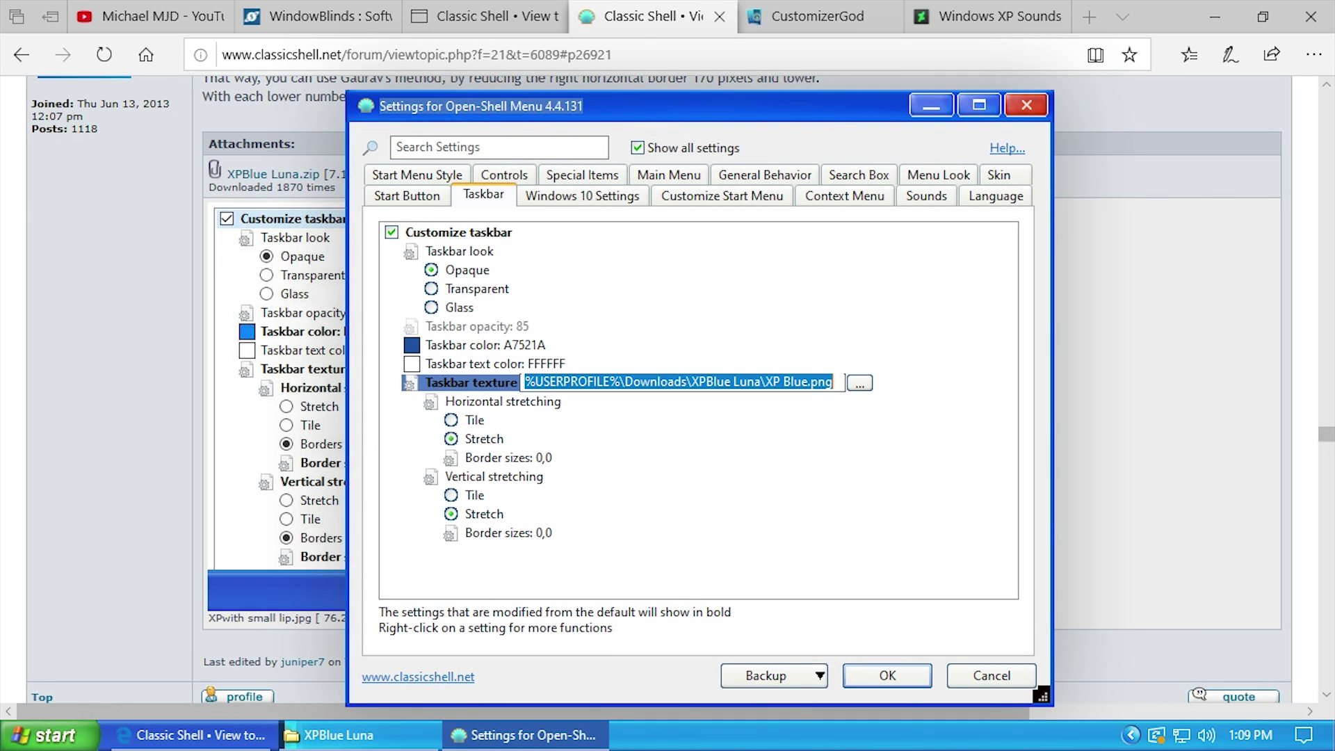
pyautogui.click(865, 386)
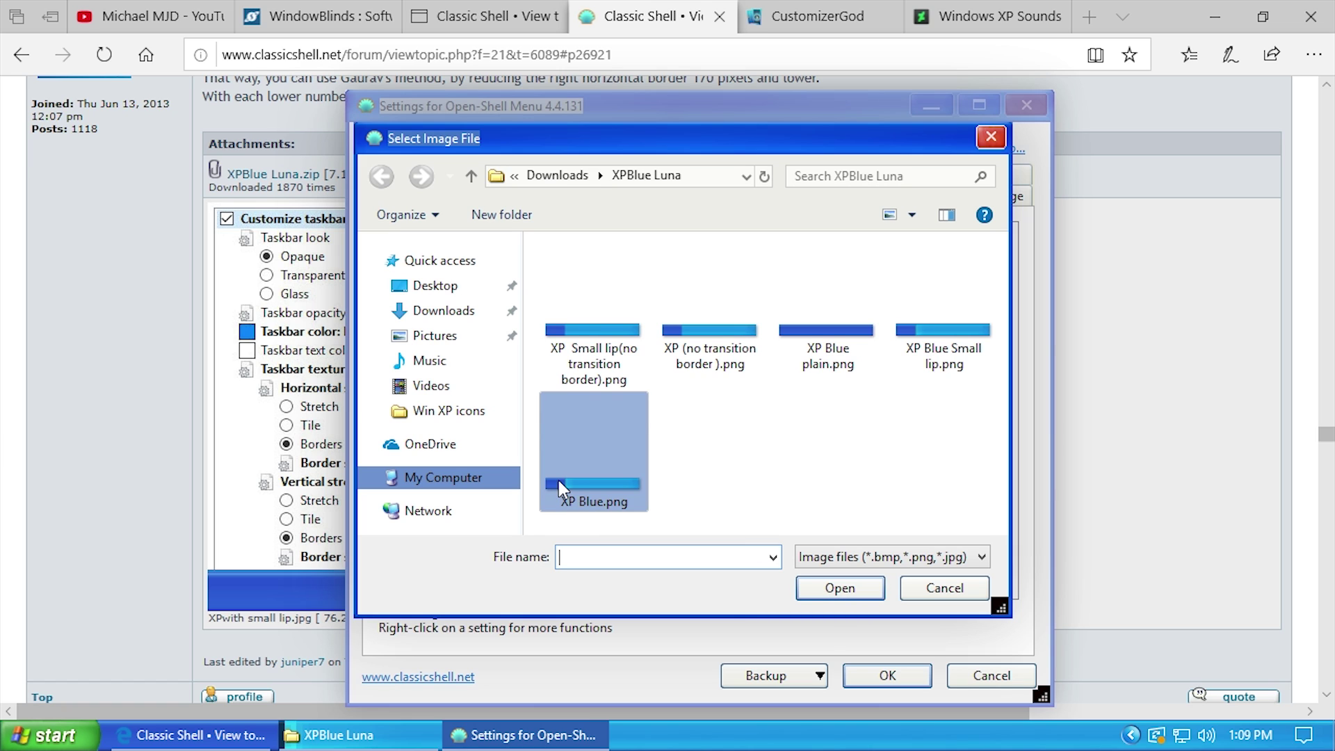
pyautogui.click(943, 587)
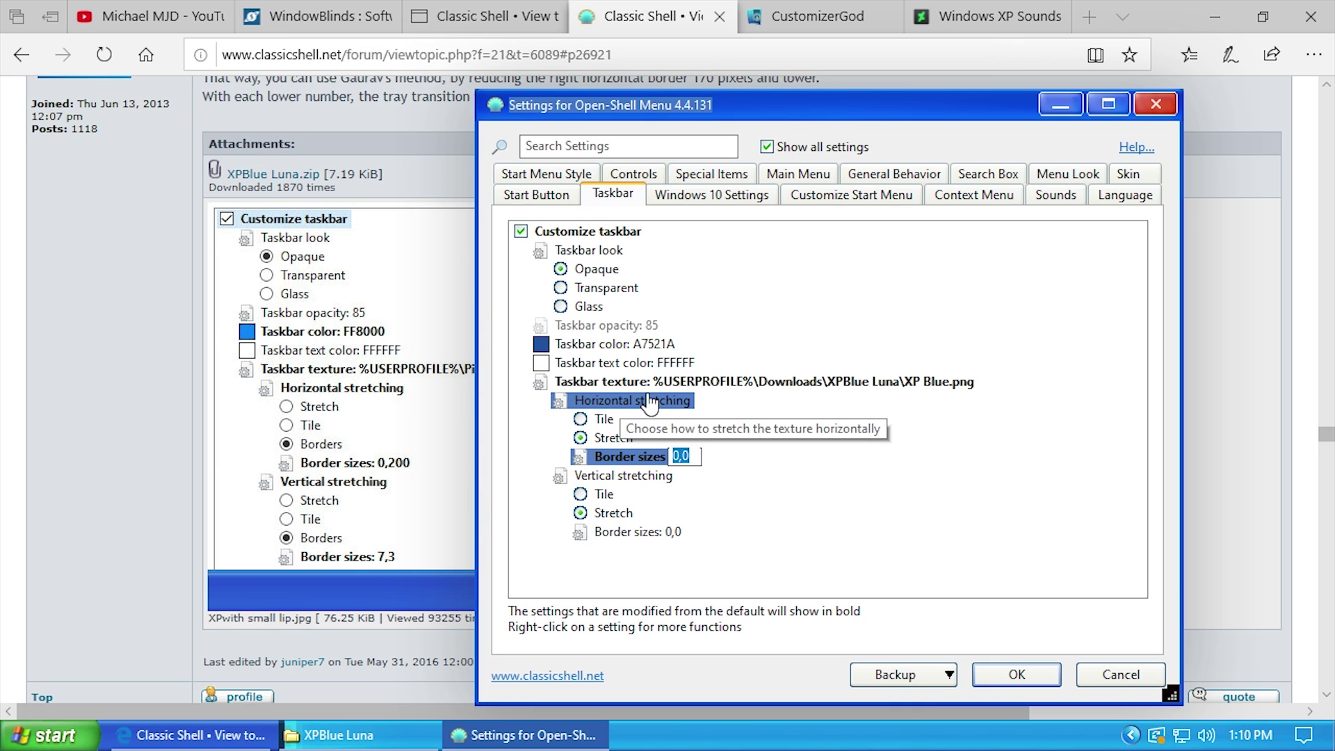
# Set the taskbar texture's horizontal stretching border sizes to 0,200.
pyautogui.click(685, 457)
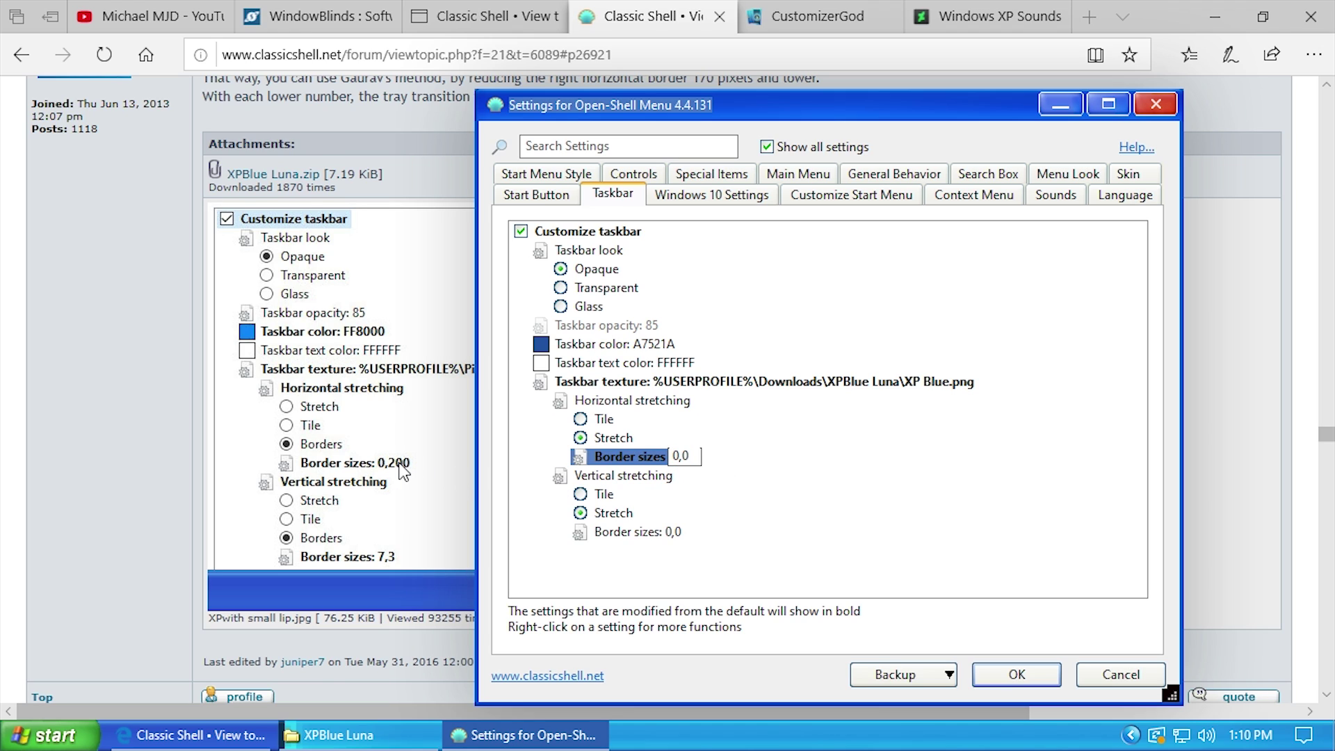
pyautogui.press('BackSpace')
pyautogui.write('200')
pyautogui.hotkey('ctrl', 'a')
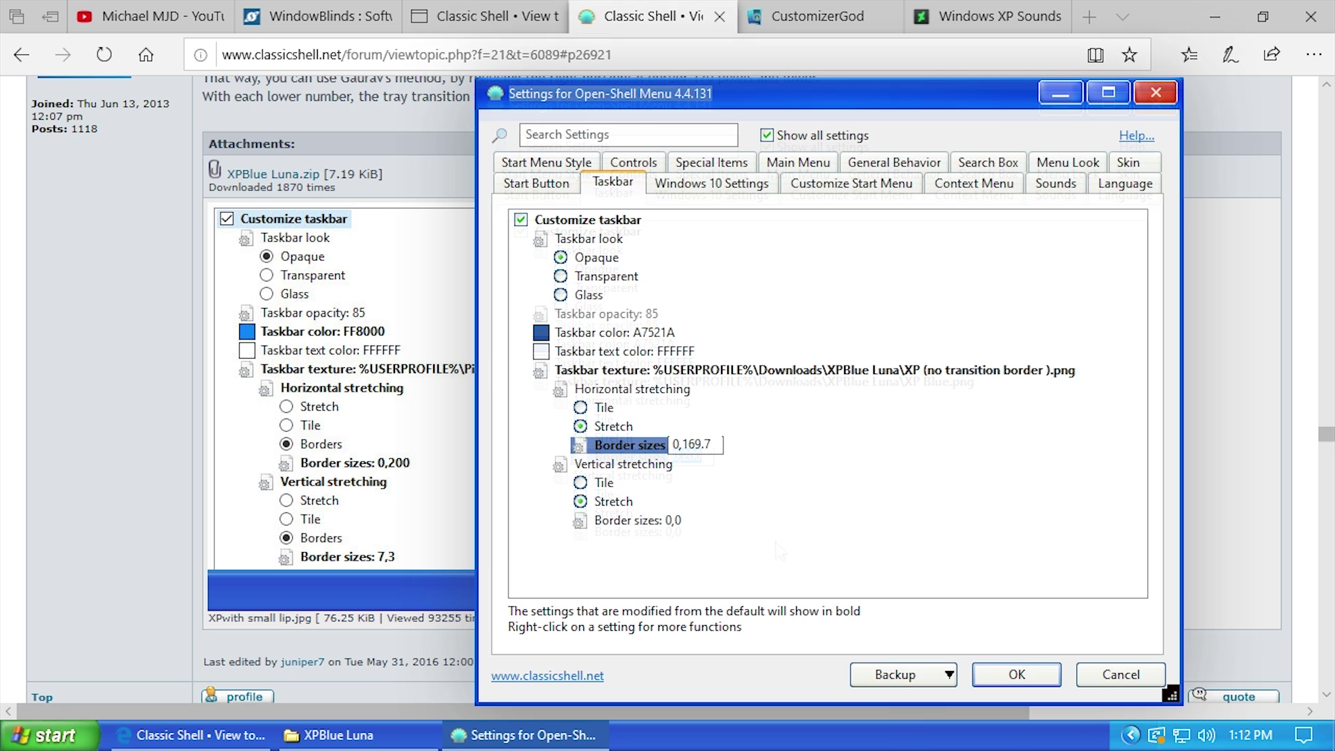
# Reduce the horizontal stretching border sizes to 0,169 and apply the taskbar settings.
pyautogui.press('BackSpace')
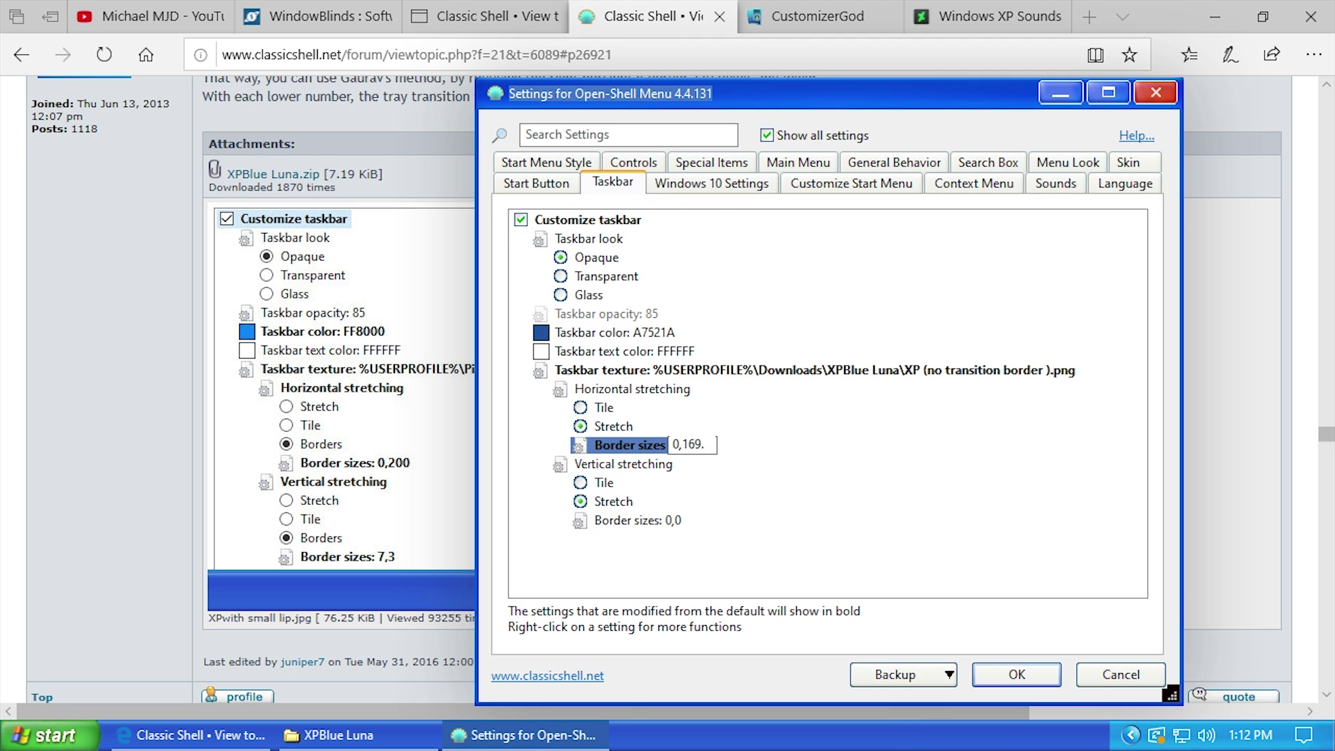
pyautogui.hotkey('ctrl', 'a')
pyautogui.click(1012, 666)
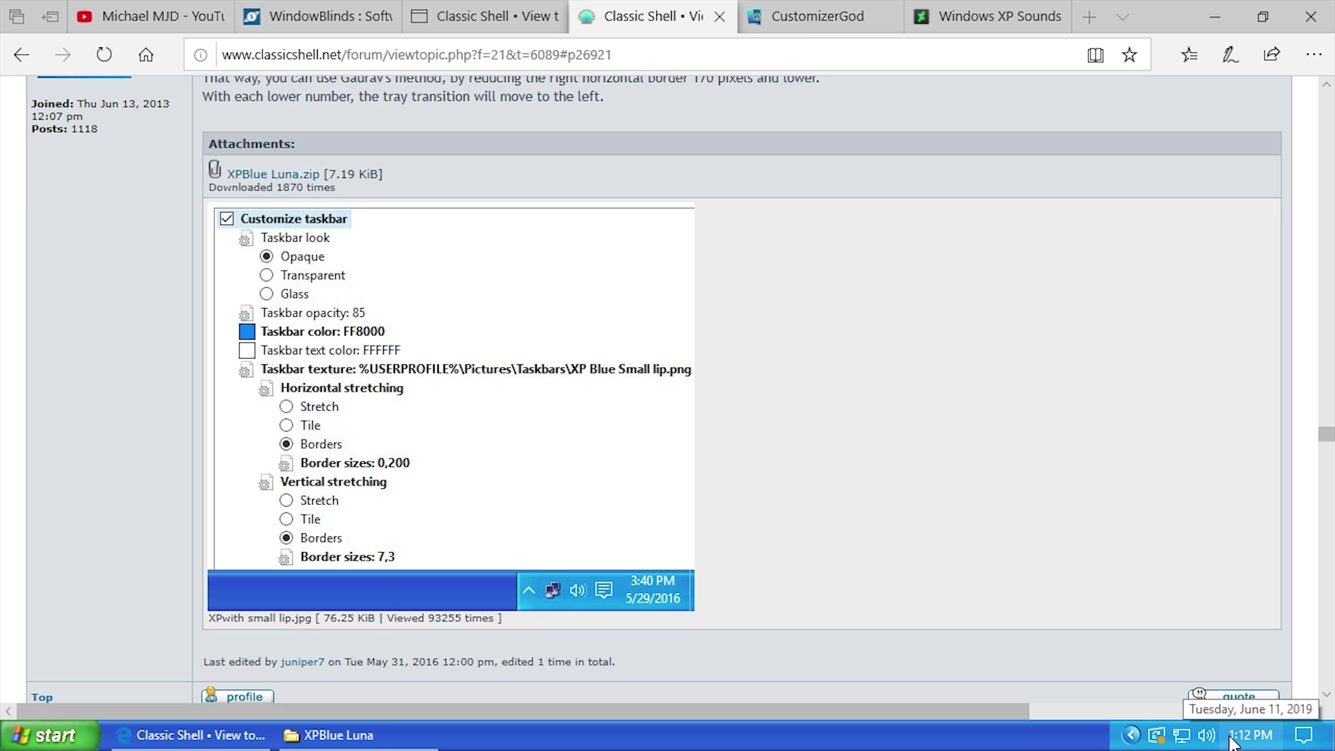
# Check the hidden tray icons overflow on the newly textured taskbar.
pyautogui.click(1130, 735)
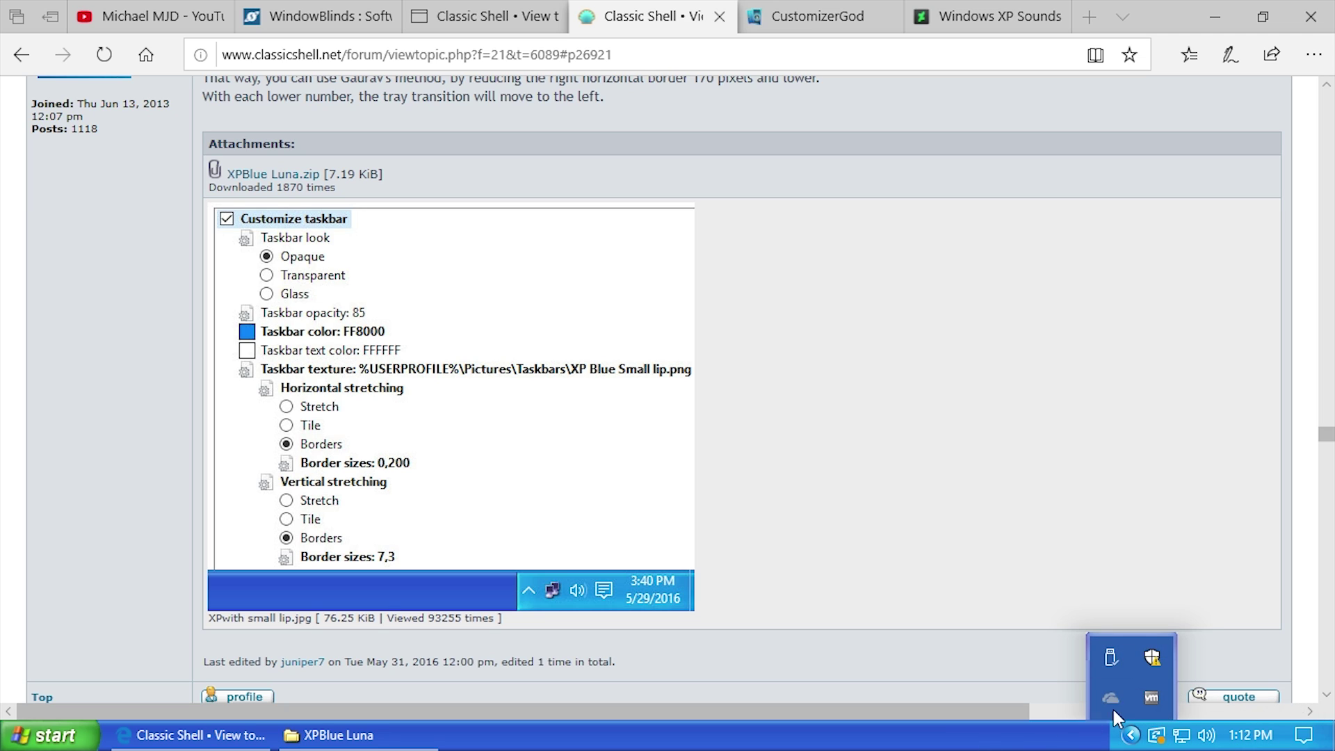
pyautogui.click(1042, 740)
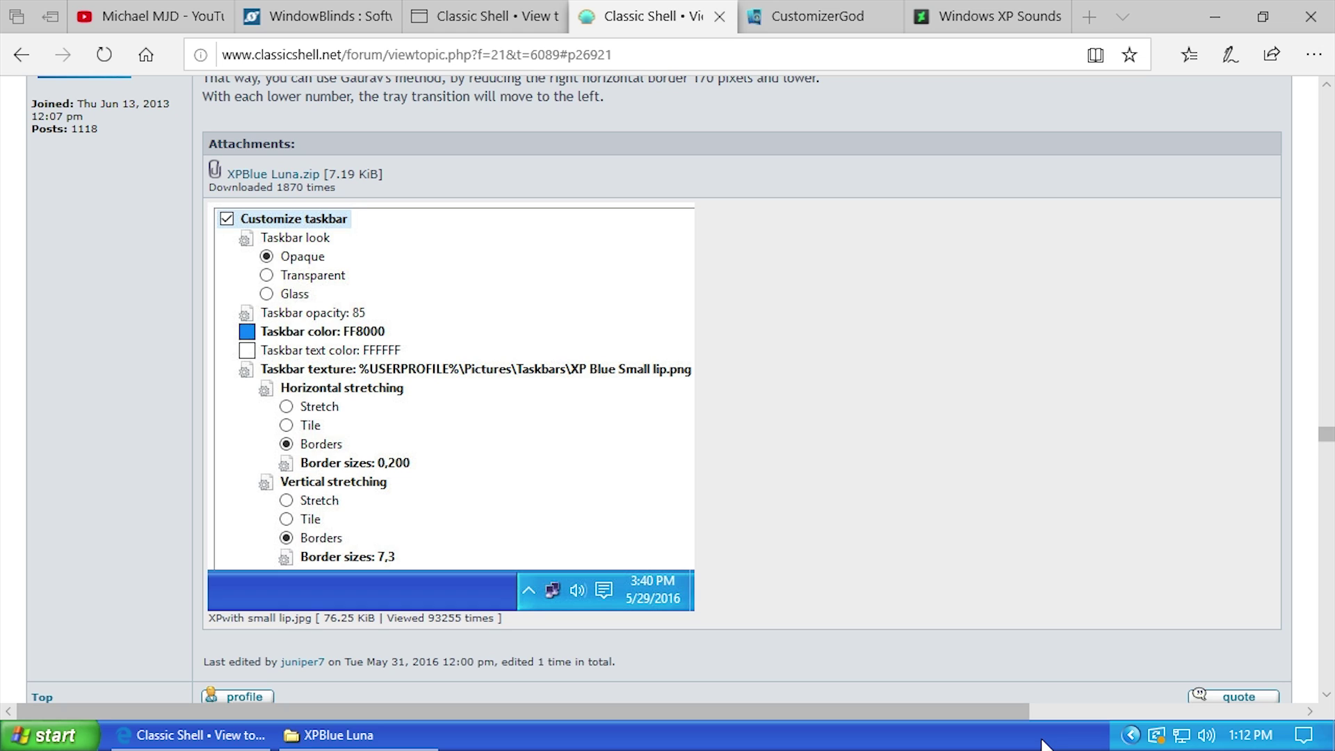
pyautogui.click(1133, 734)
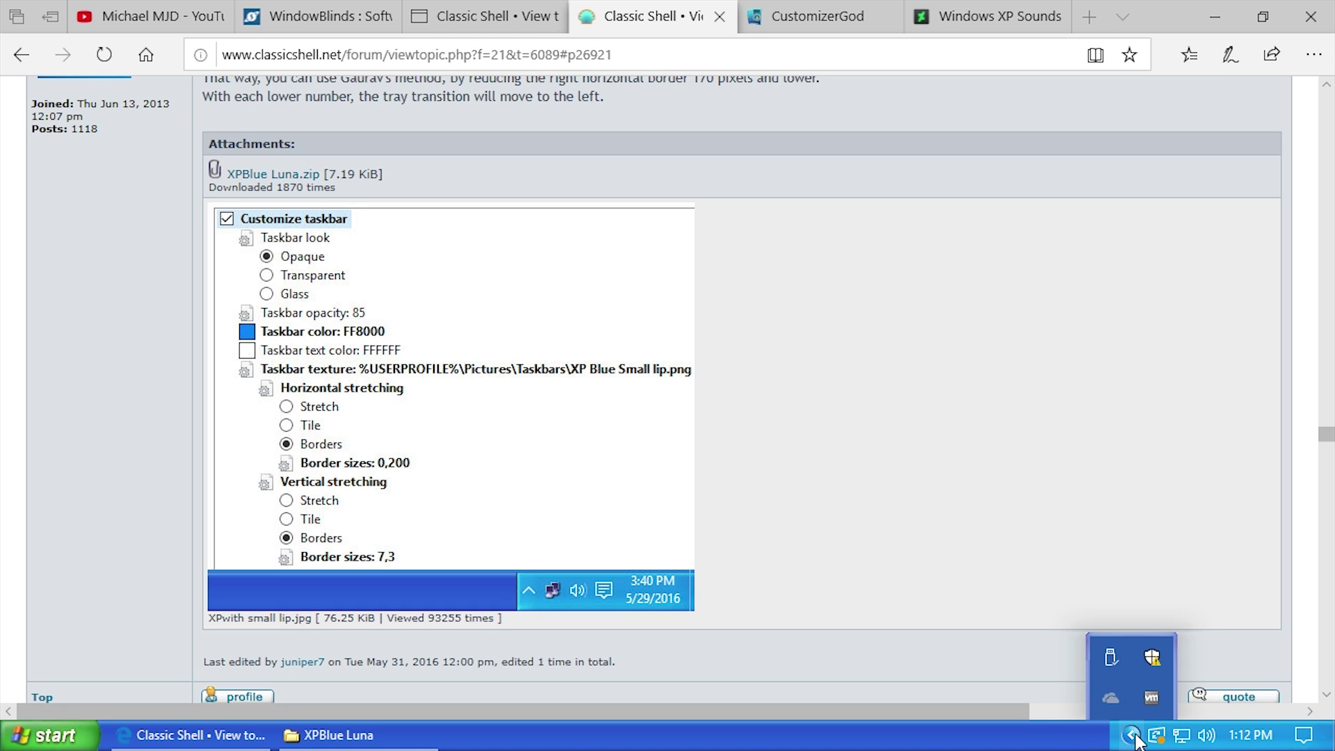
pyautogui.click(1082, 742)
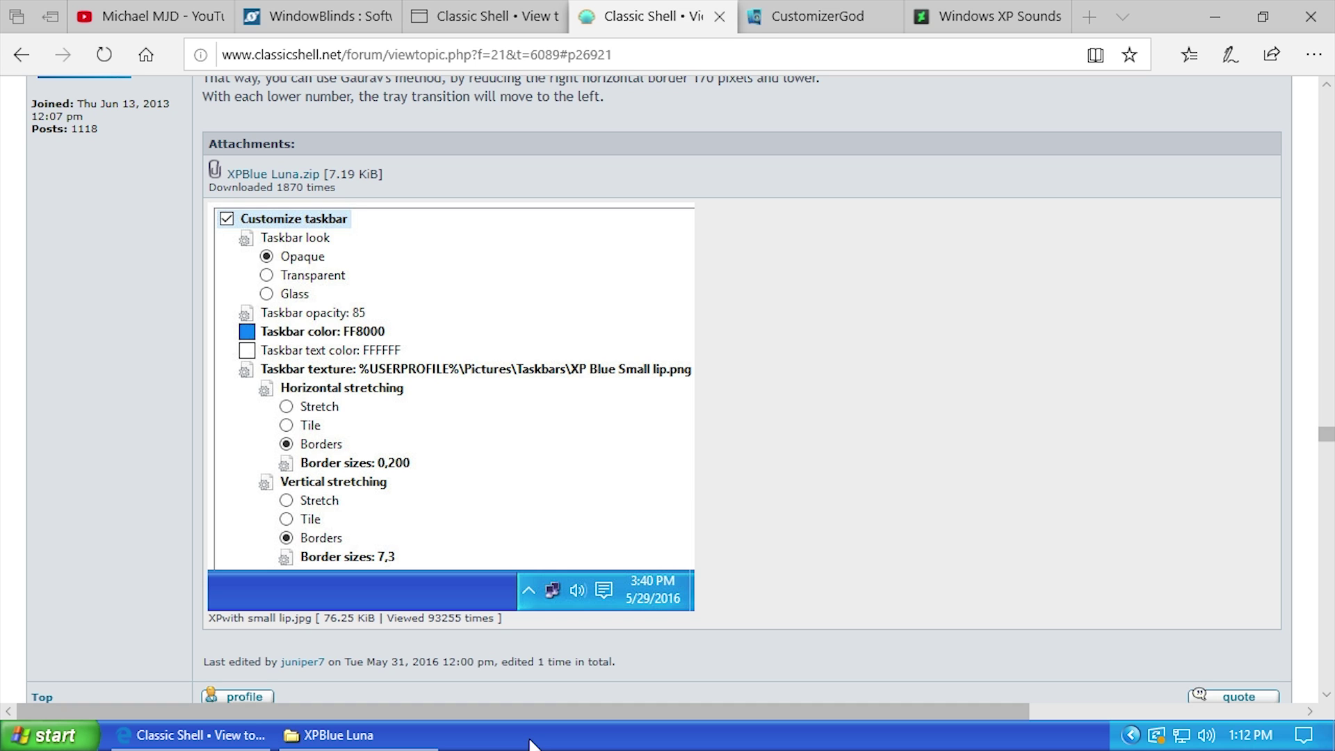
# Minimize the browser, run control to open the Control Panel, and open the Mouse properties from there.
pyautogui.click(1215, 16)
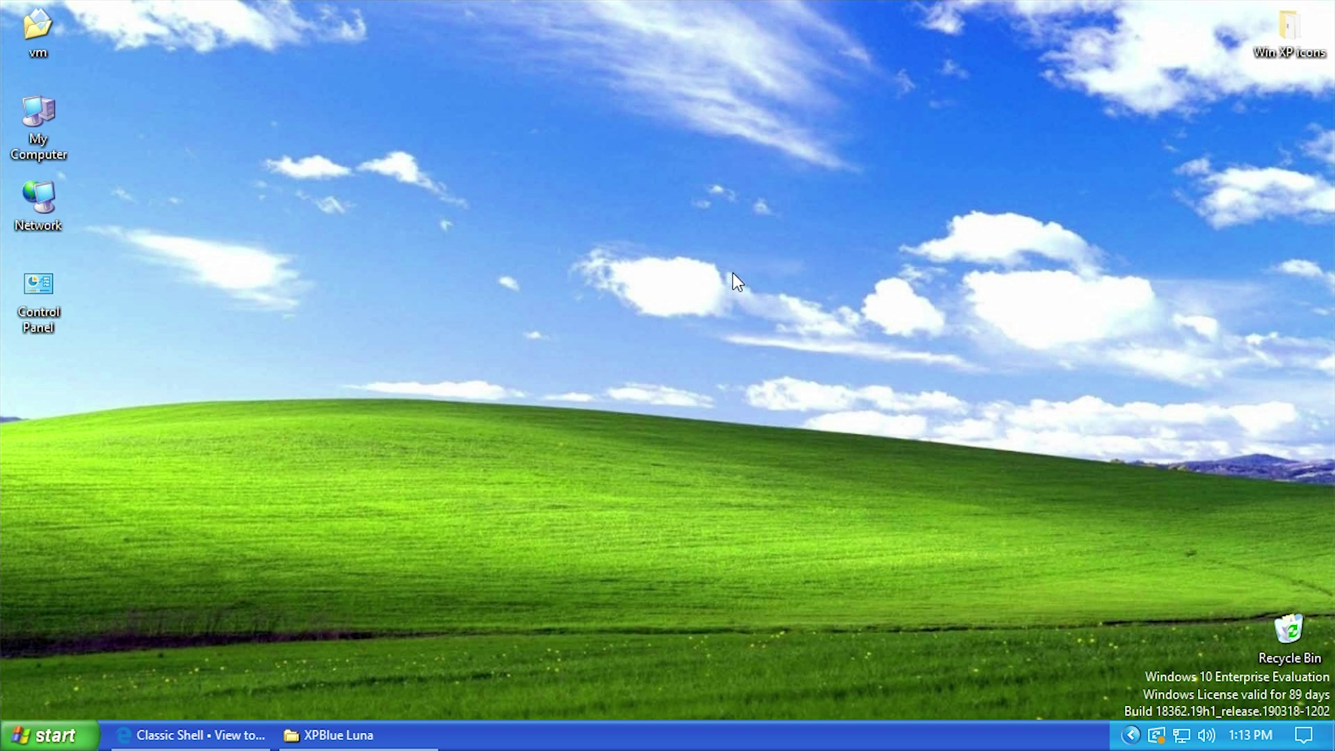
pyautogui.press('super+r')
pyautogui.press('Return')
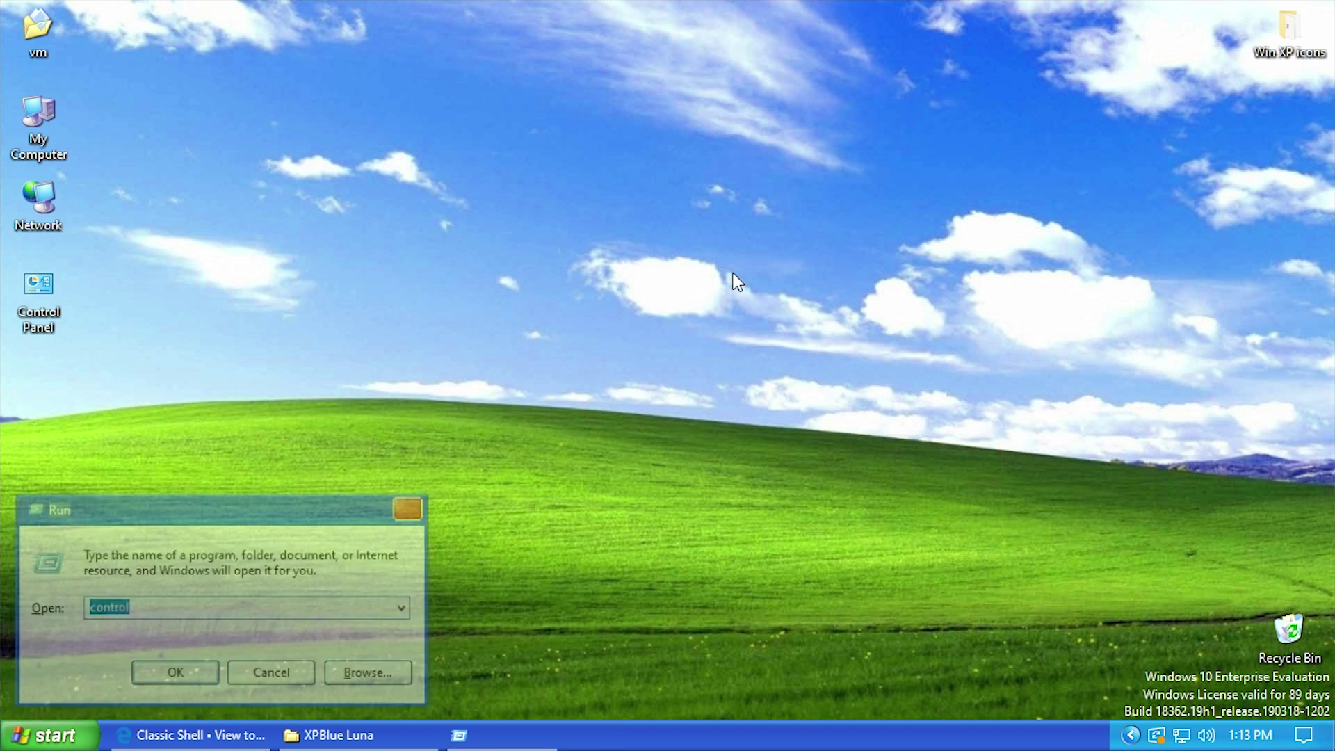
pyautogui.moveTo(647, 122); pyautogui.dragTo(727, 101)
pyautogui.scroll(-1, 445, 465)
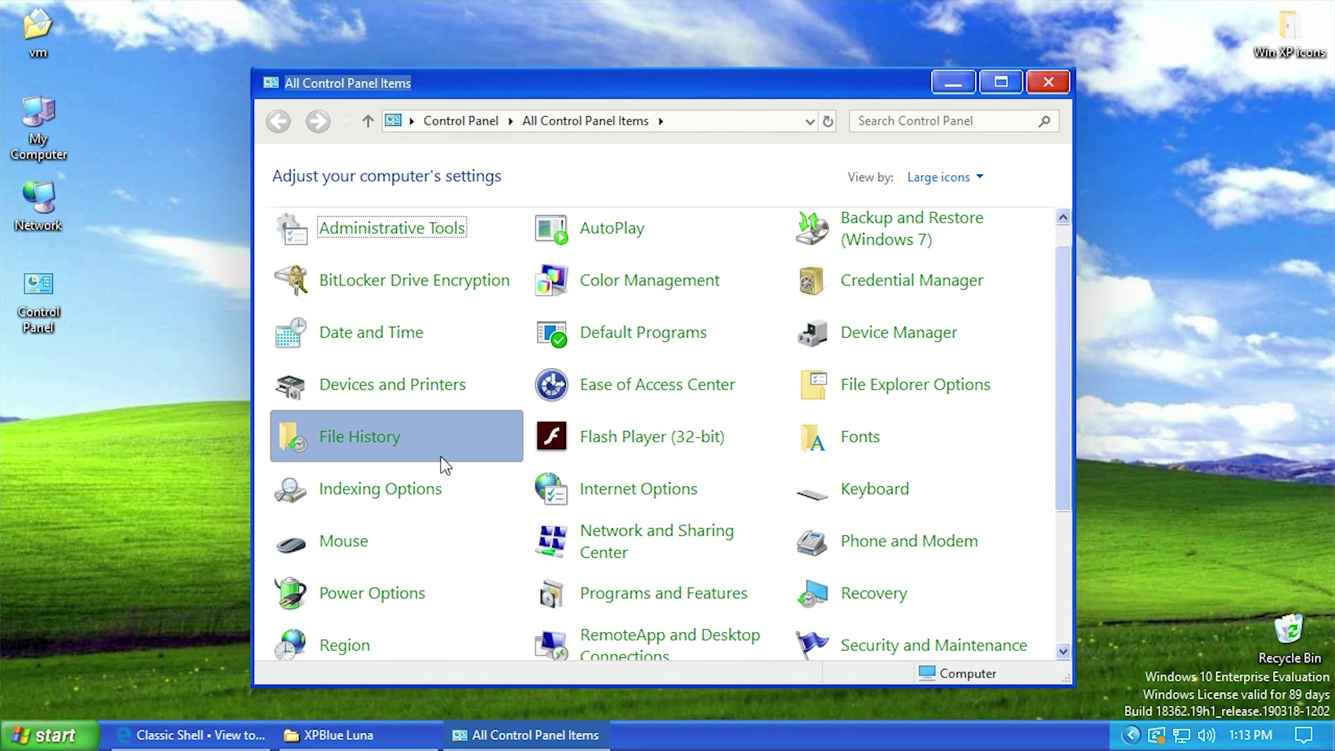
pyautogui.click(345, 549)
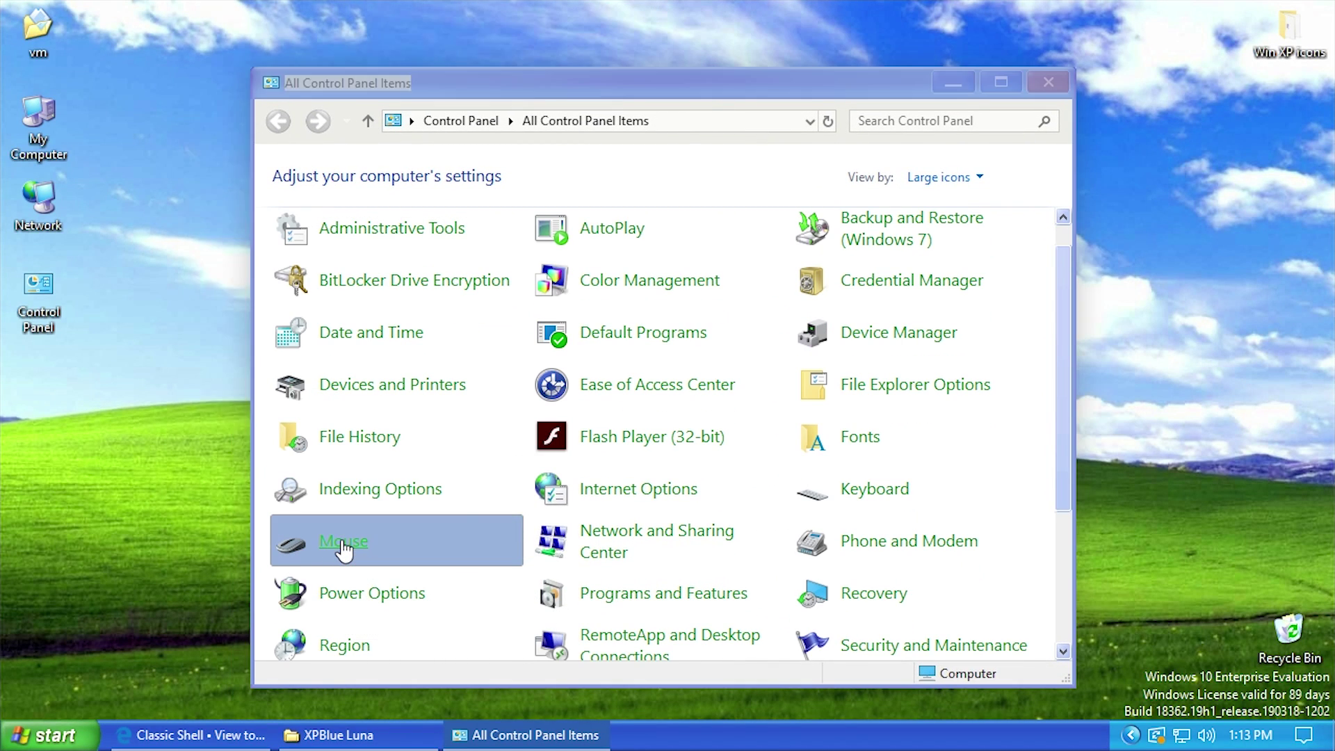
pyautogui.moveTo(212, 61); pyautogui.dragTo(485, 160)
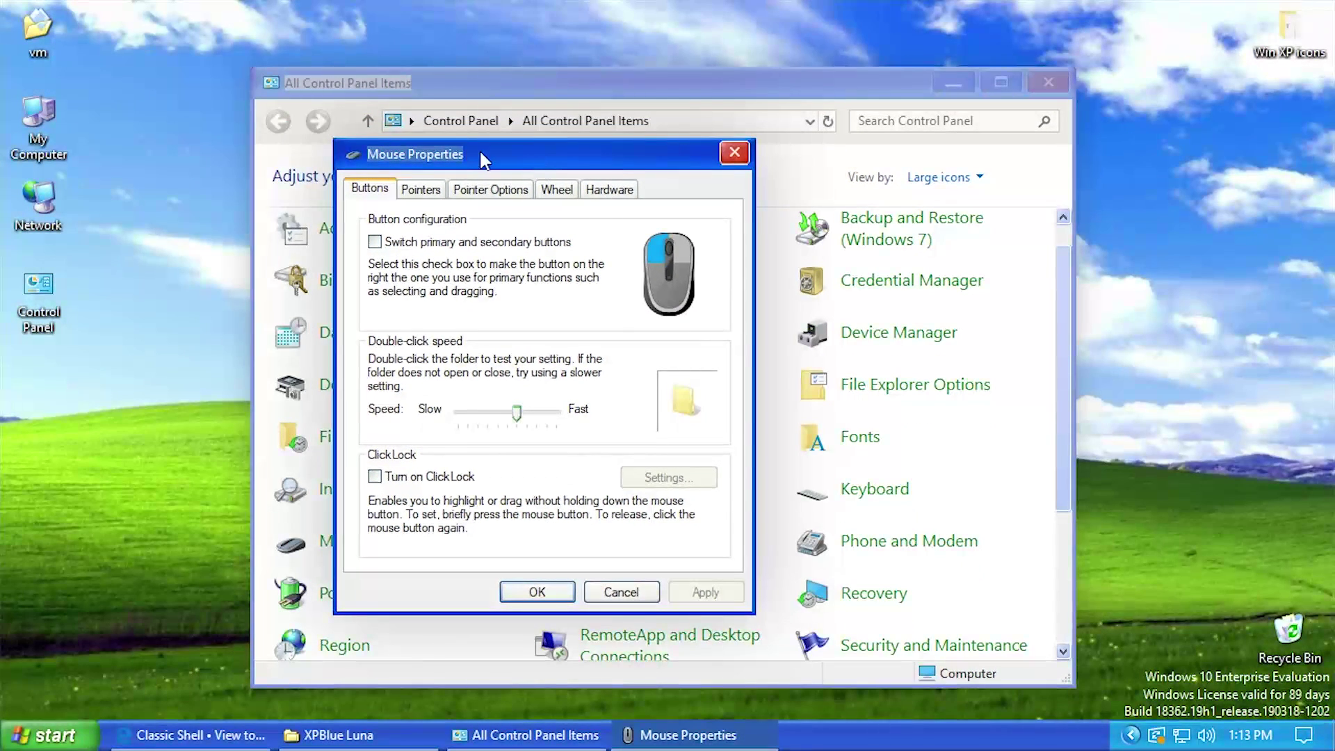
# Choose (None) as the mouse pointer scheme.
pyautogui.click(420, 188)
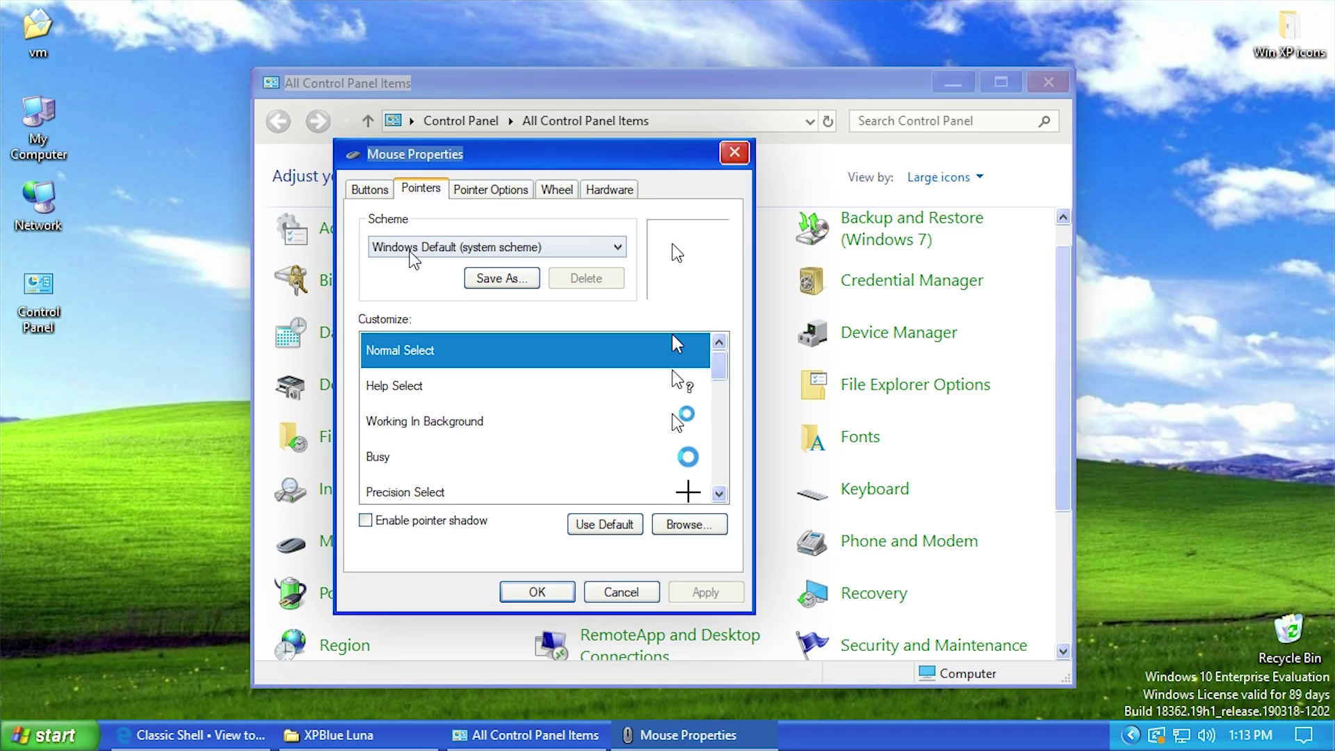
pyautogui.click(487, 239)
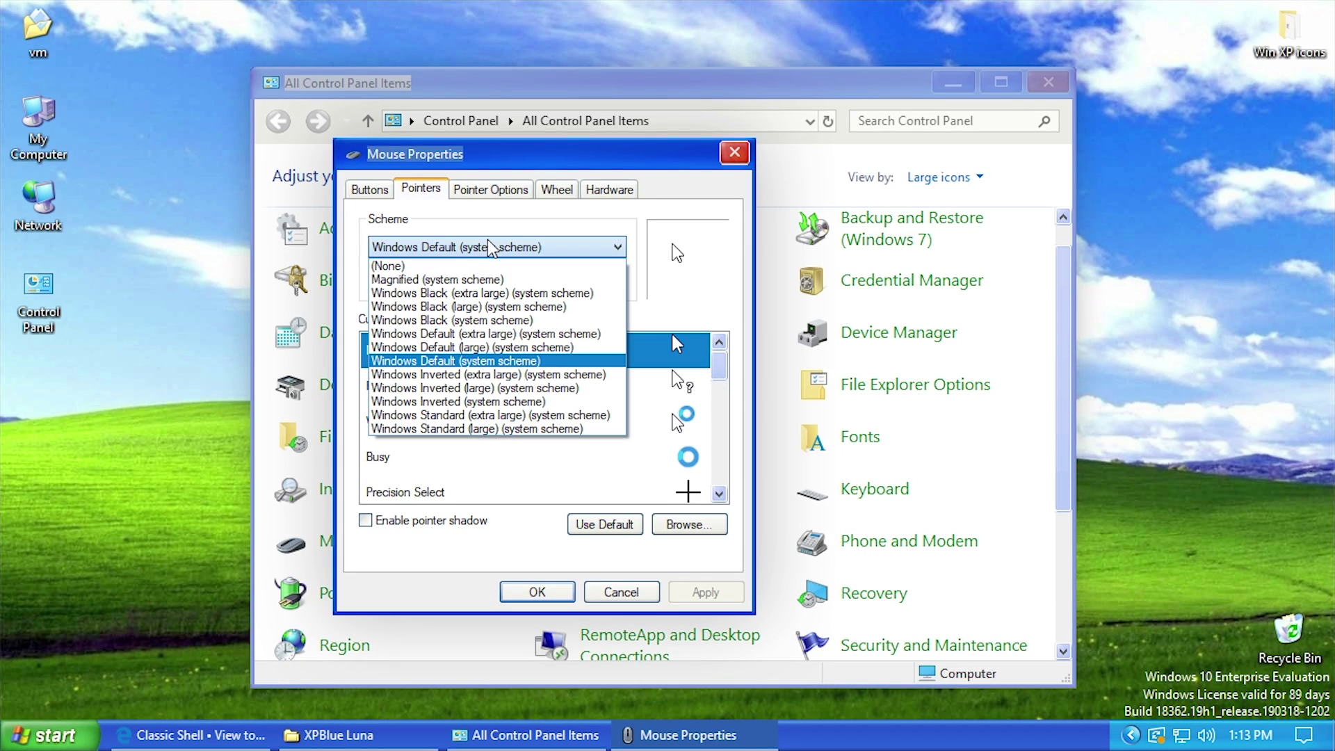
pyautogui.click(411, 265)
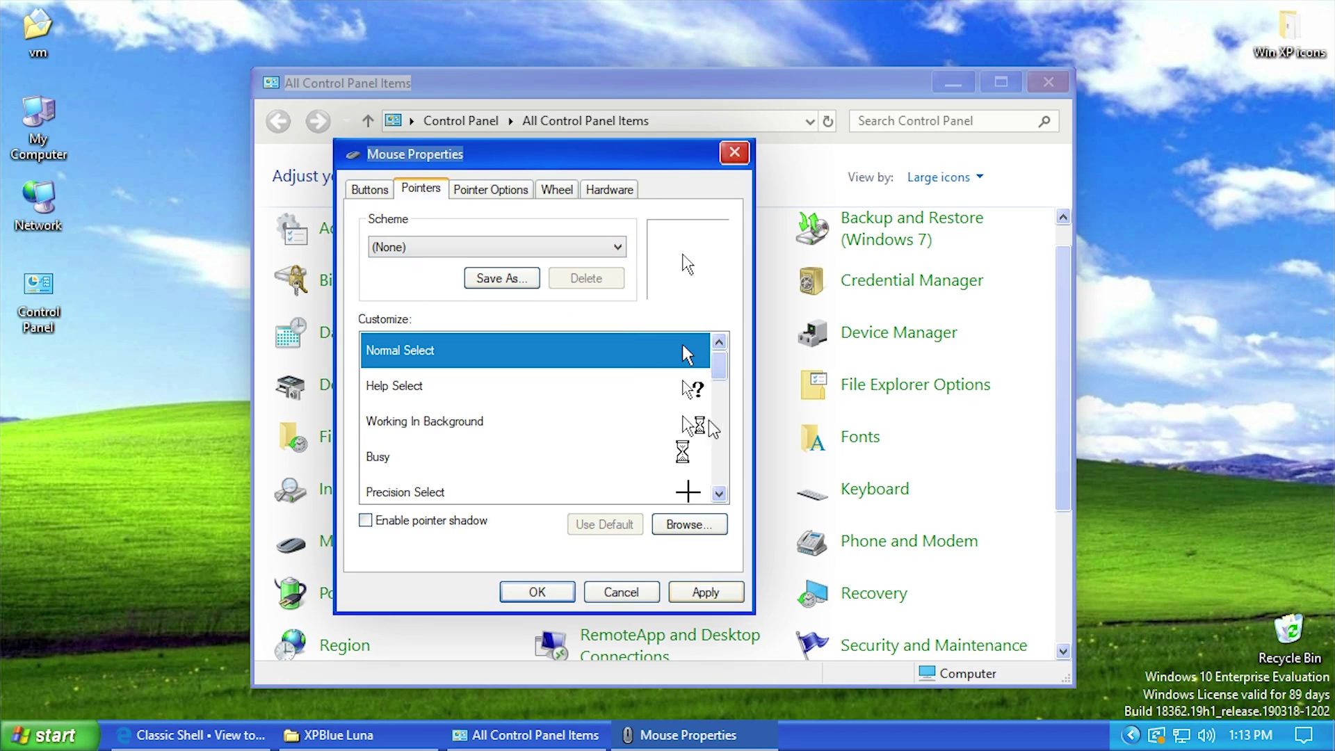
# Apply the (None) pointer scheme, accept the mouse properties and close the Control Panel.
pyautogui.moveTo(719, 363)
pyautogui.mouseDown()
pyautogui.moveTo(720, 462)
pyautogui.moveTo(731, 376)
pyautogui.mouseUp()
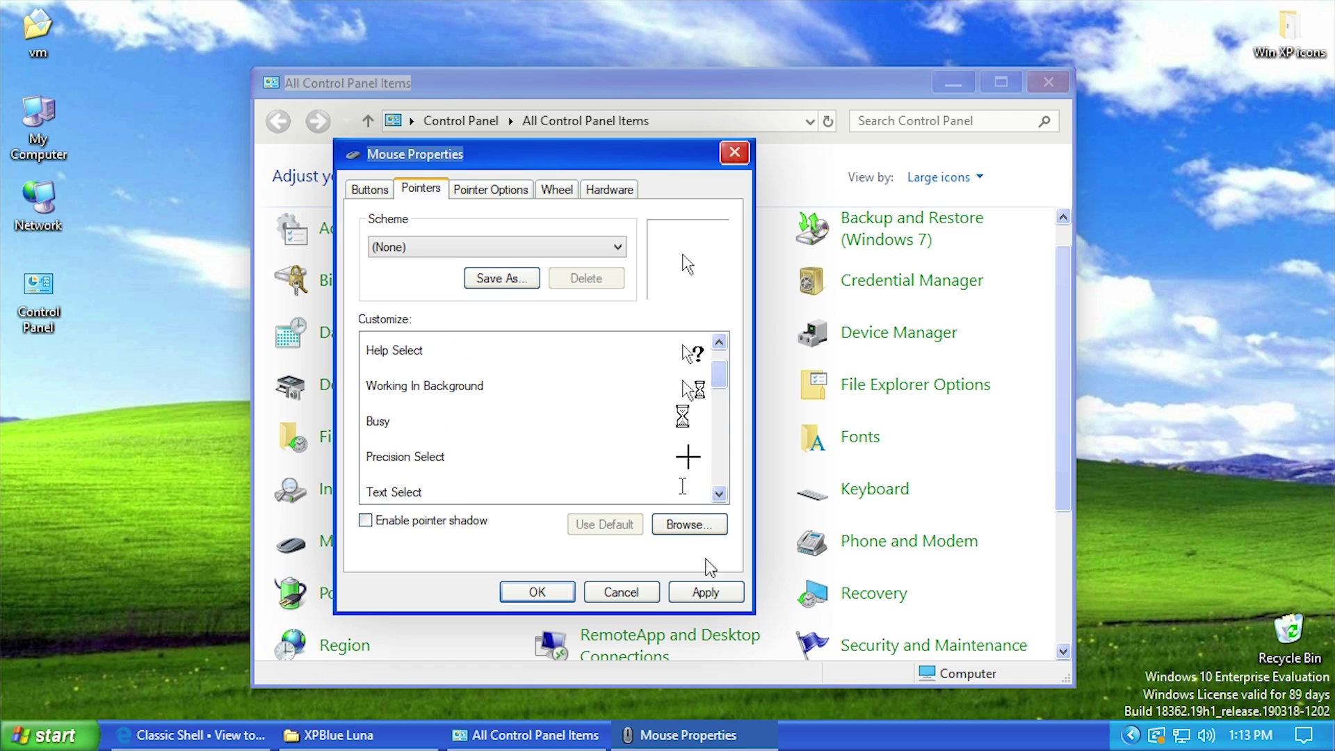
pyautogui.click(705, 591)
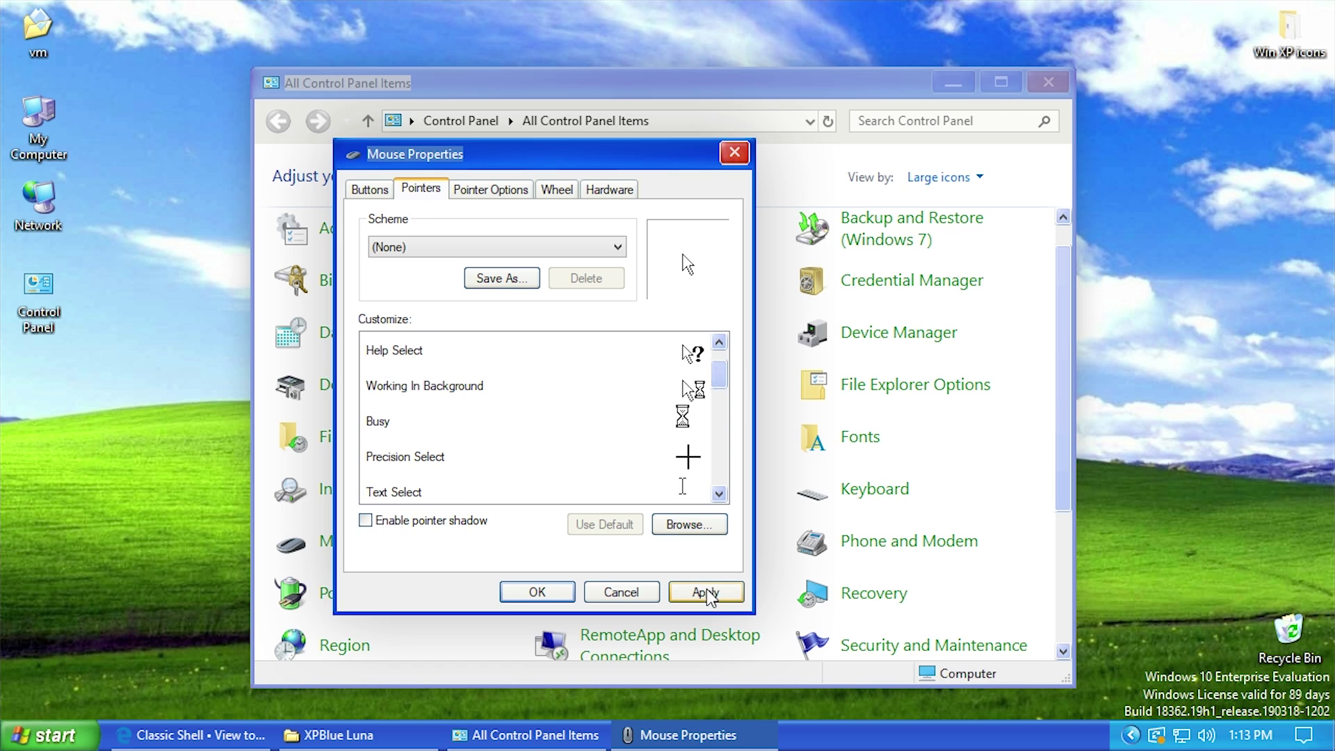
pyautogui.click(532, 598)
pyautogui.click(1049, 82)
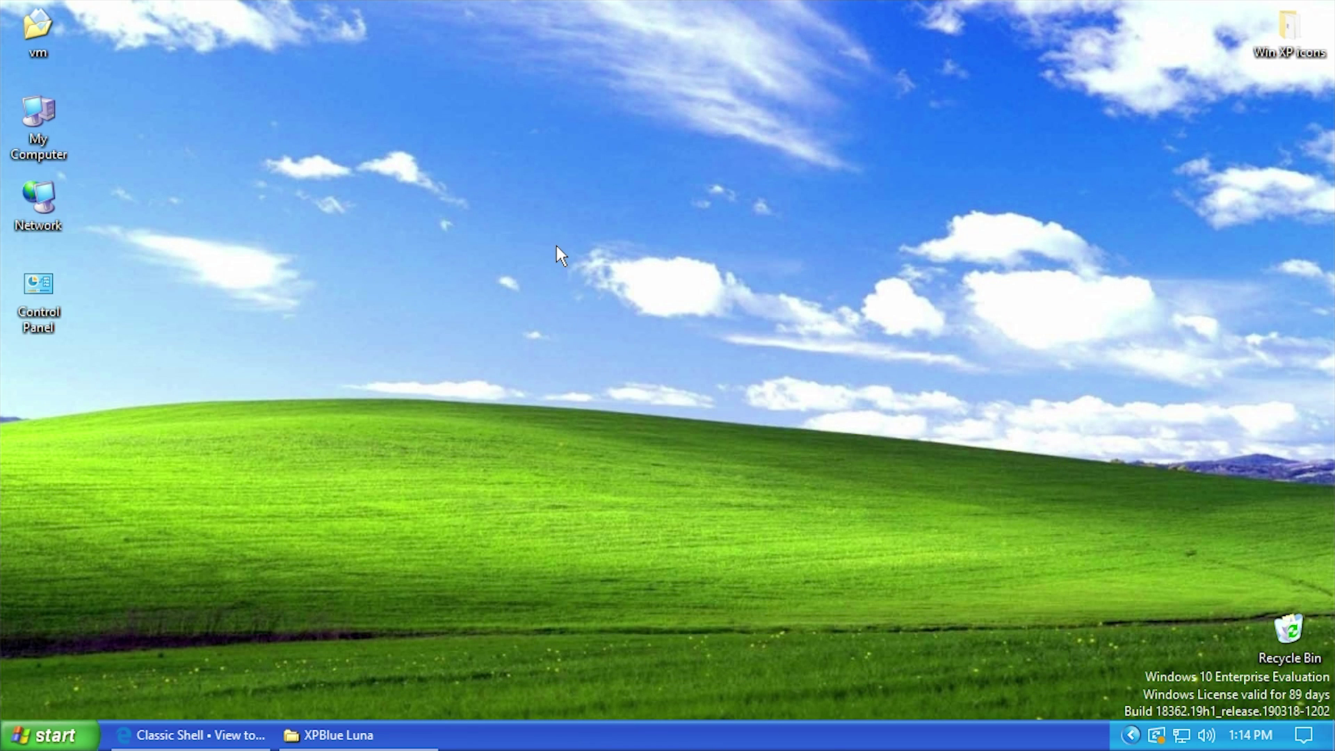
# Switch to the browser and read the installation instructions on the Windows XP Sounds DeviantArt page.
pyautogui.click(253, 736)
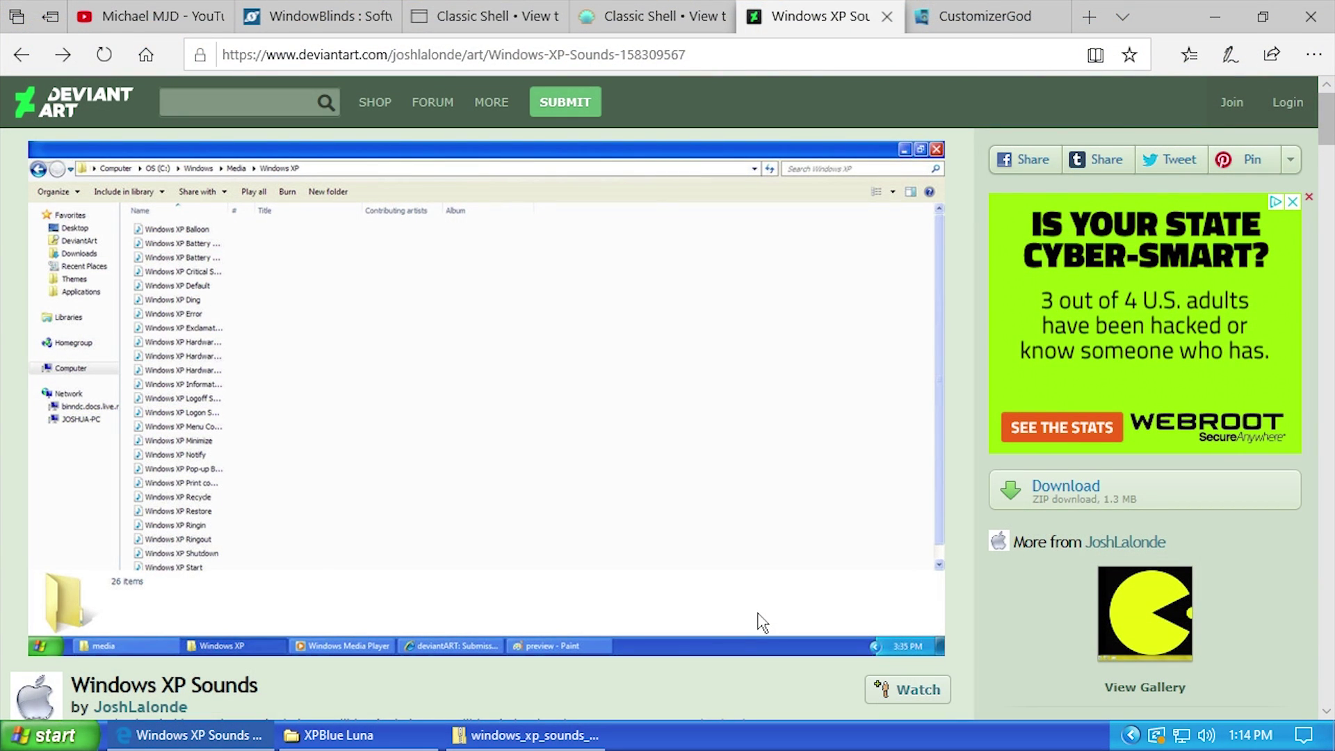
pyautogui.scroll(-3, 513, 545)
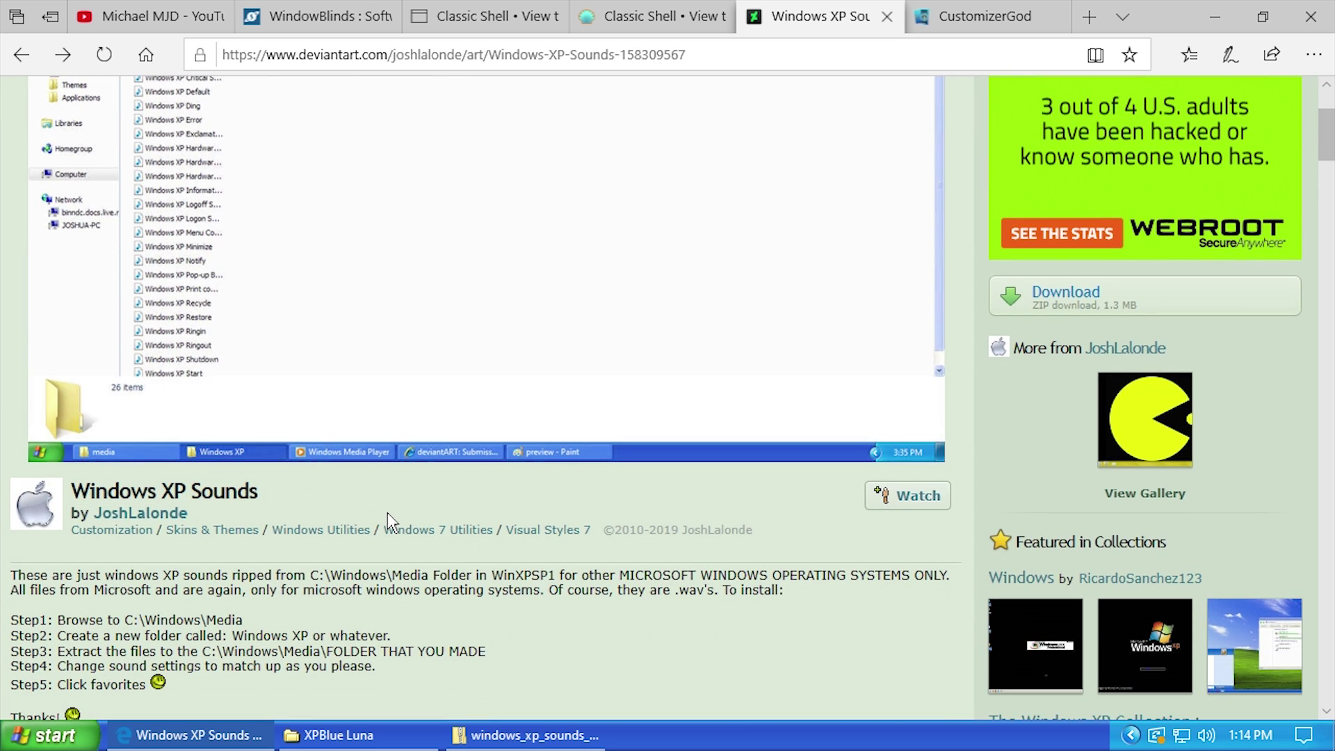
pyautogui.scroll(3, 388, 518)
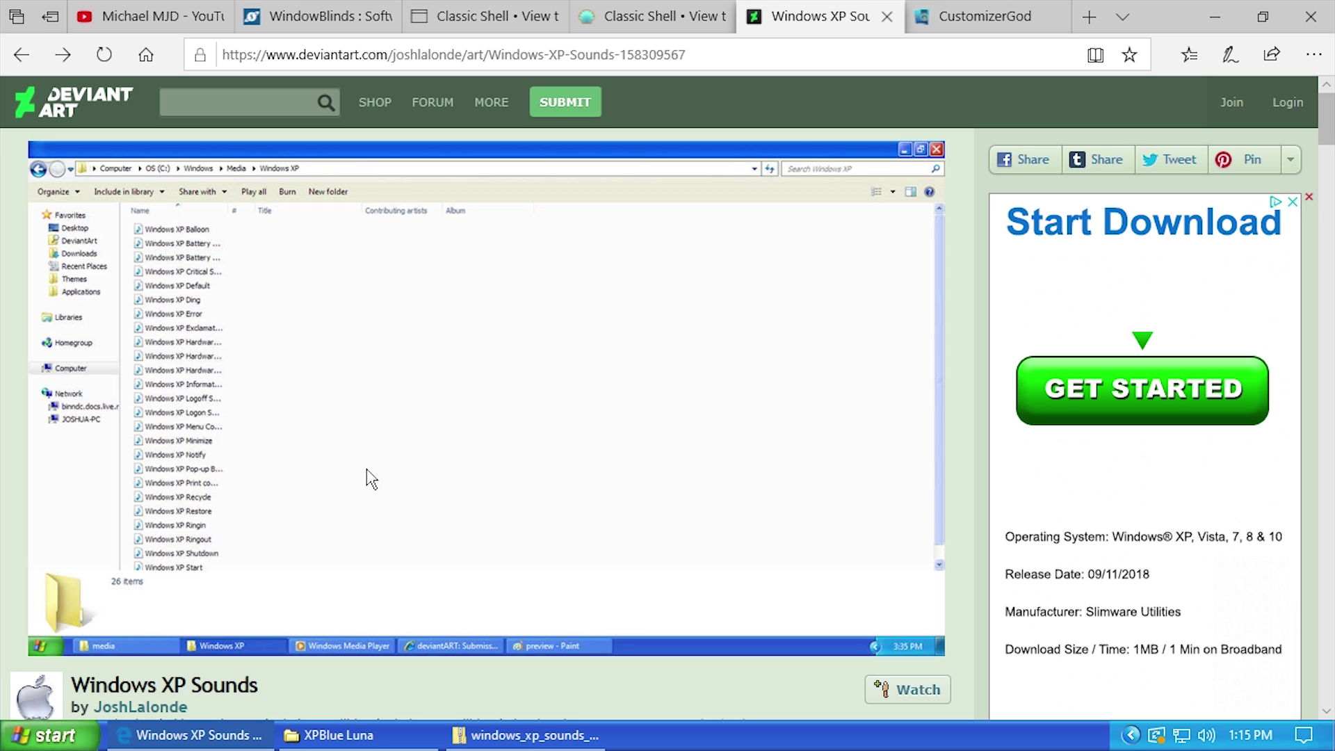
pyautogui.scroll(-7, 369, 478)
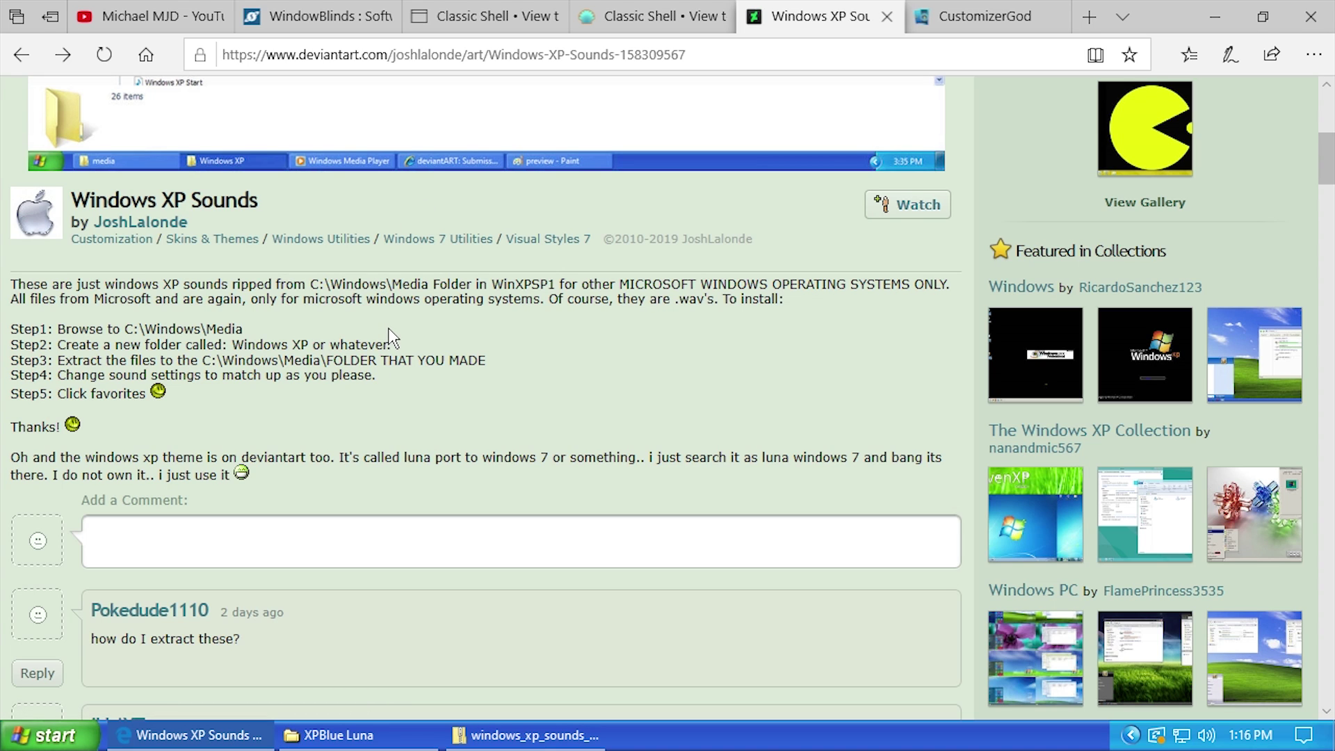
pyautogui.scroll(4, 387, 331)
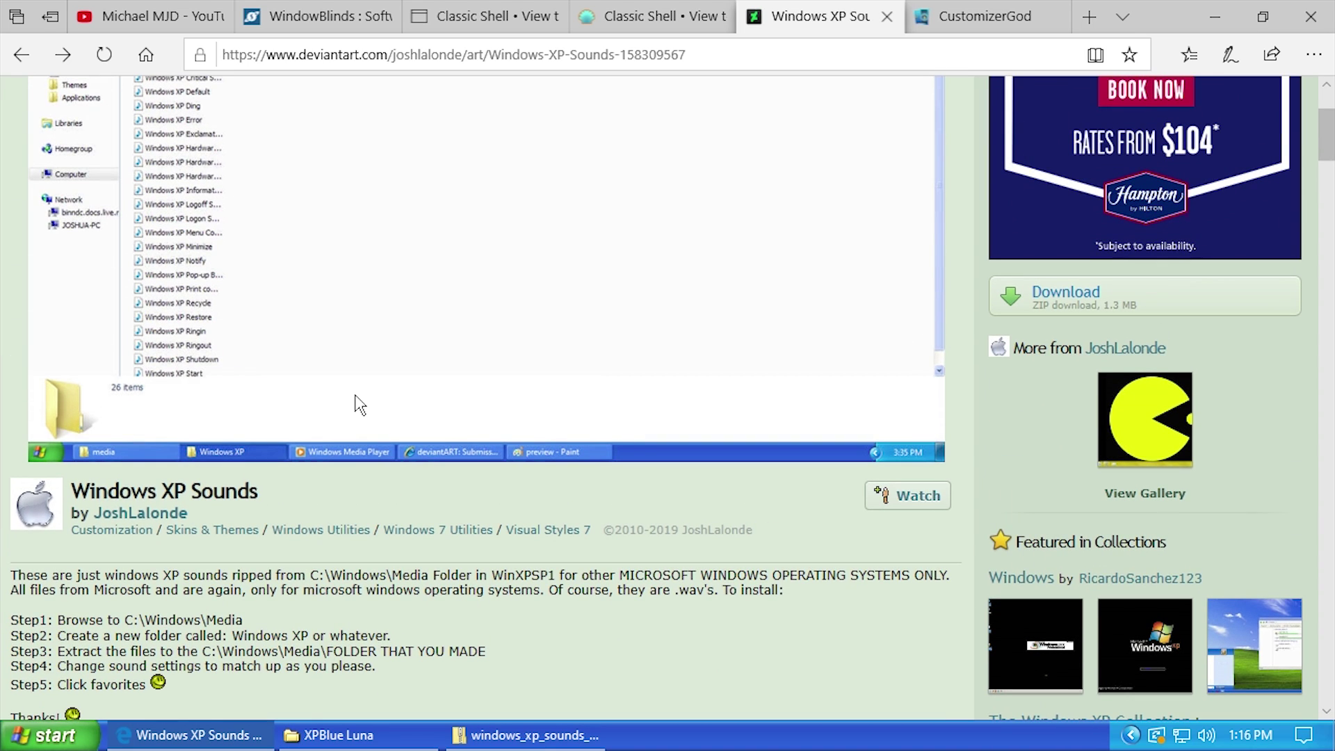
pyautogui.scroll(-4, 358, 403)
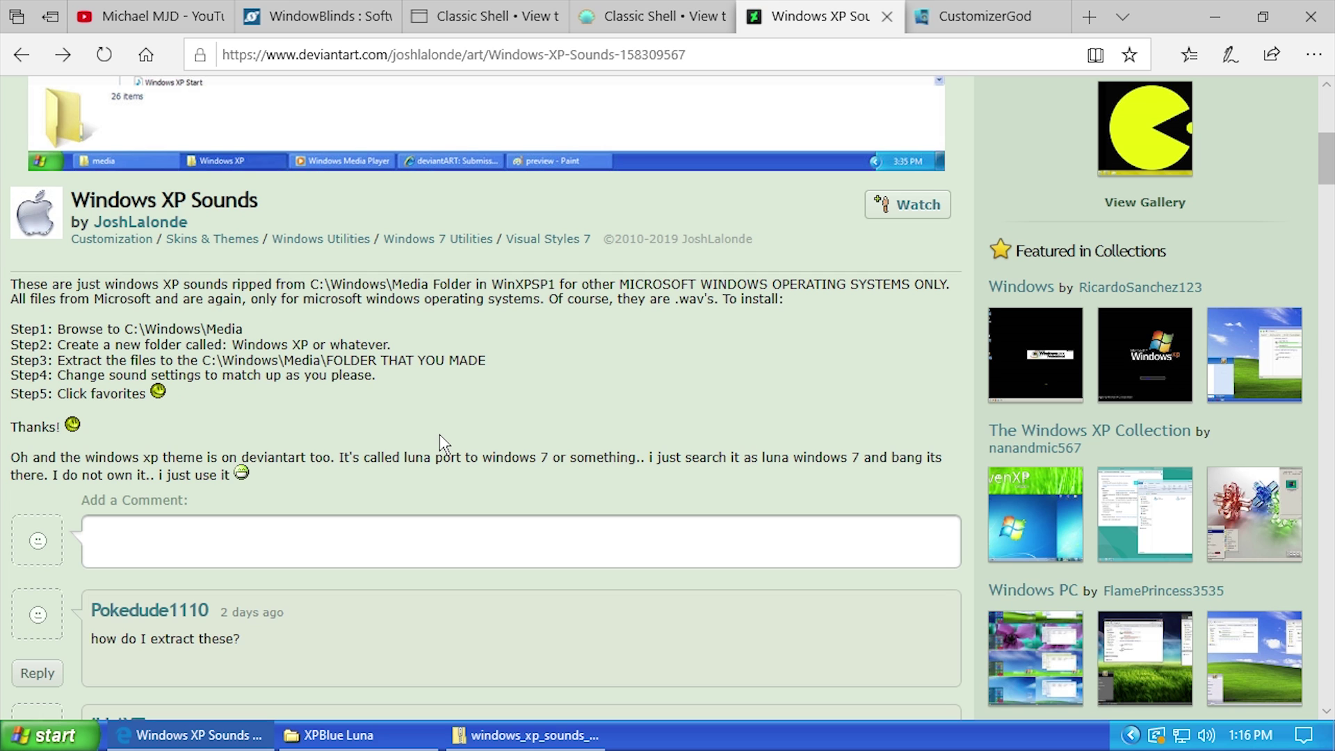
# Open the downloaded Windows XP sounds zip, start extracting all its files and bring up the destination folder selection.
pyautogui.click(532, 731)
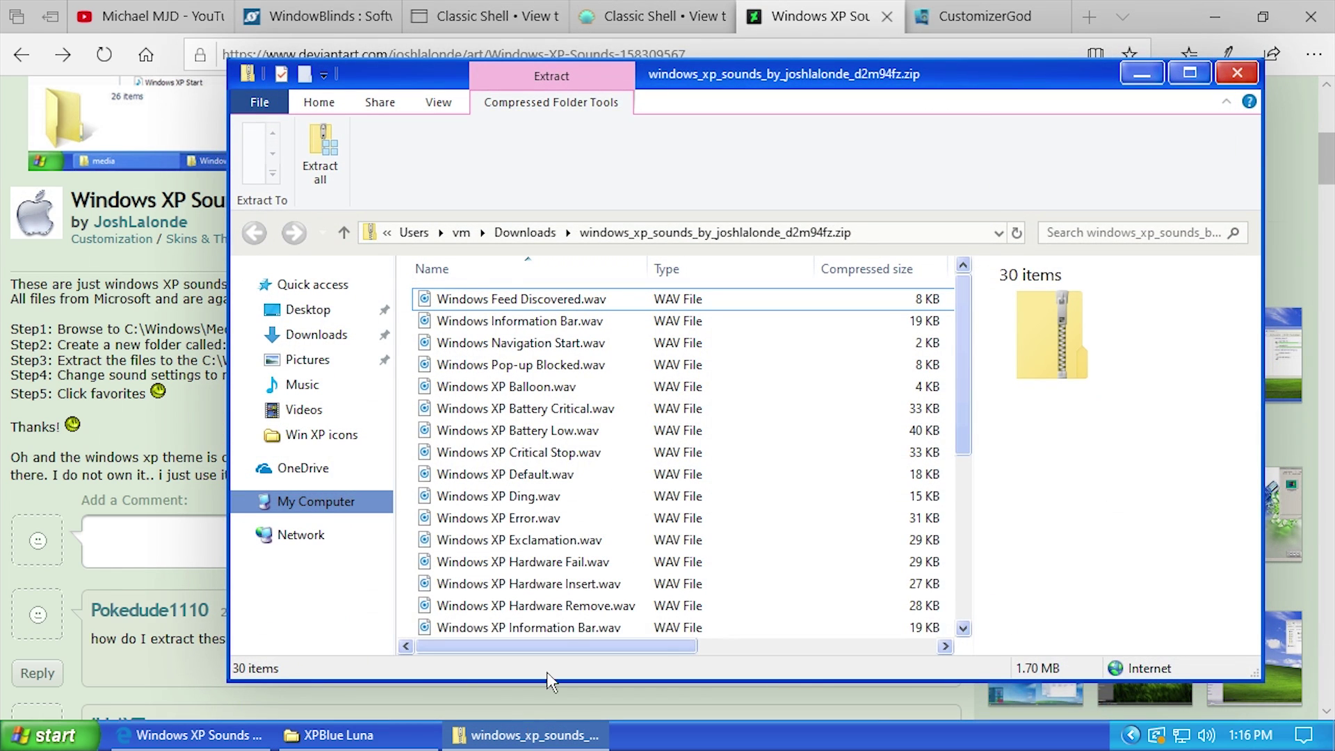
pyautogui.scroll(-5, 974, 375)
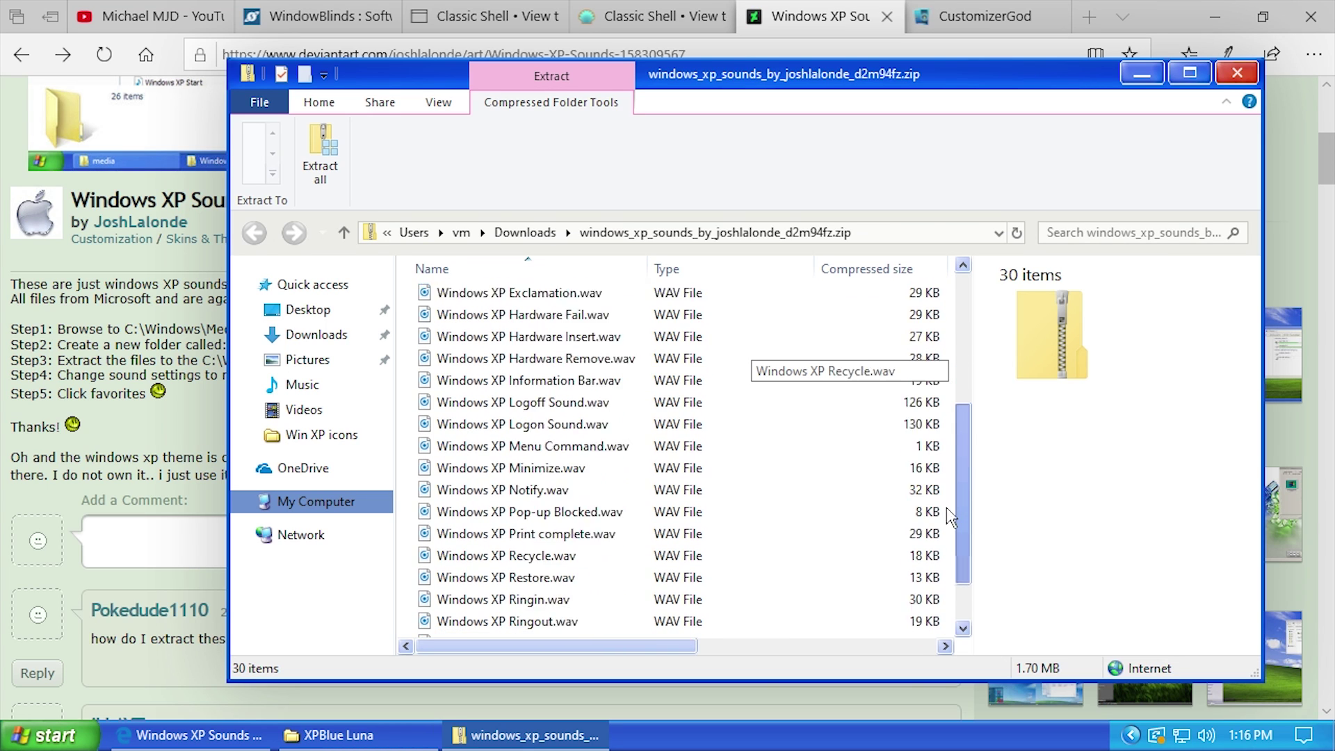
pyautogui.scroll(5, 952, 395)
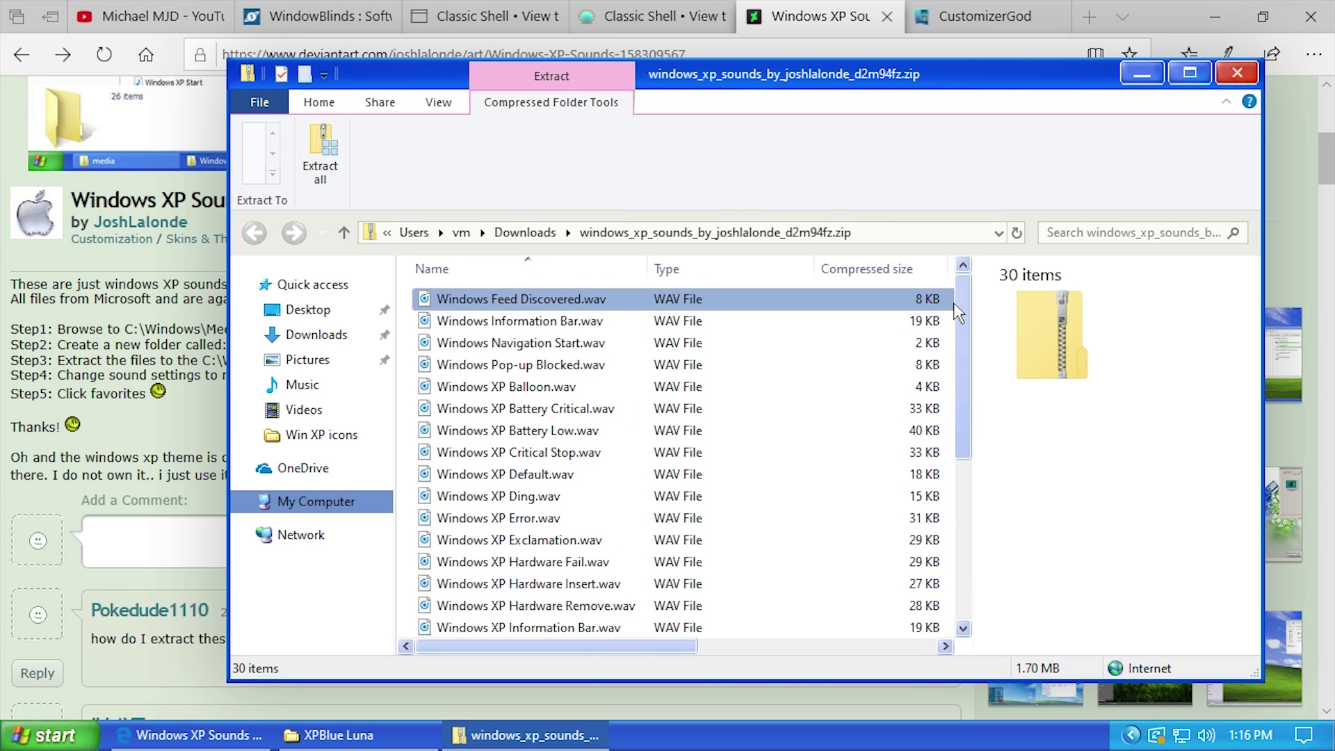
pyautogui.click(320, 149)
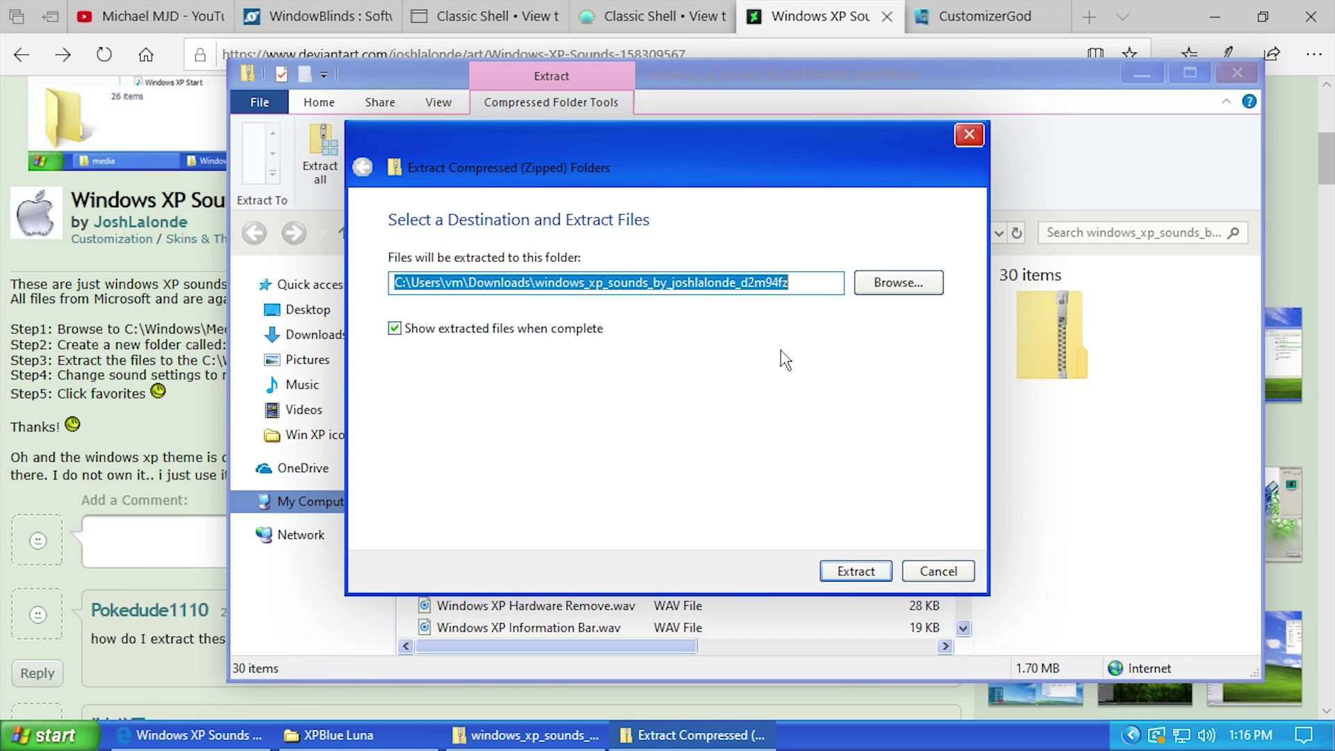
pyautogui.press('End')
pyautogui.click(899, 283)
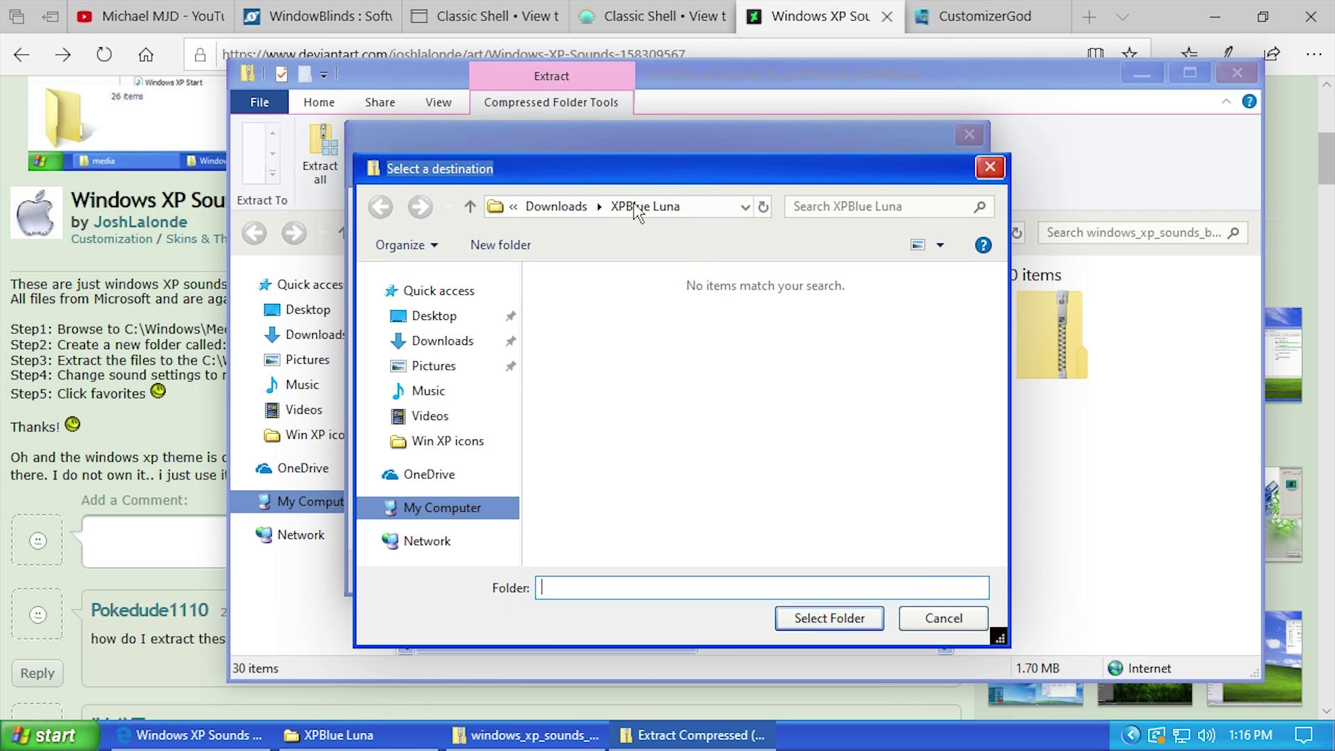
# Navigate to C:\Windows\Media as the location for the extracted sounds.
pyautogui.click(442, 508)
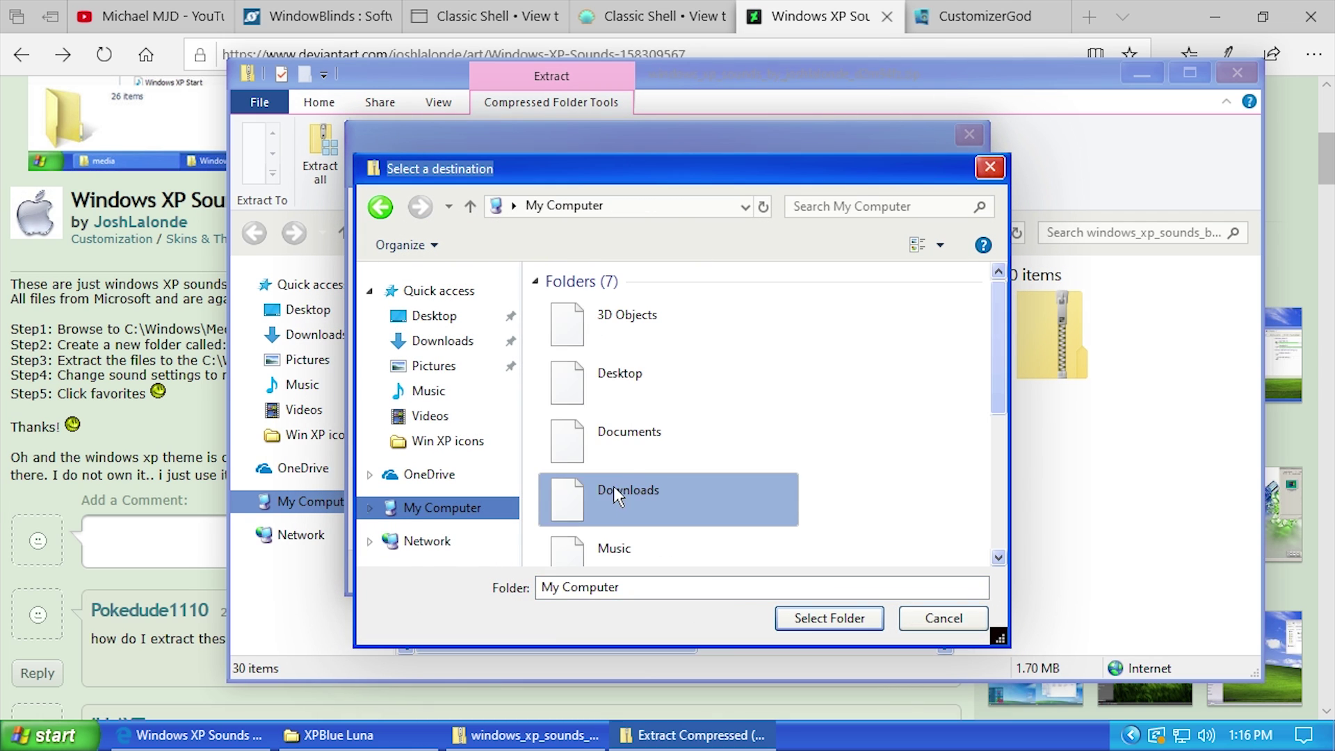
pyautogui.scroll(-3, 656, 503)
pyautogui.doubleClick(653, 499)
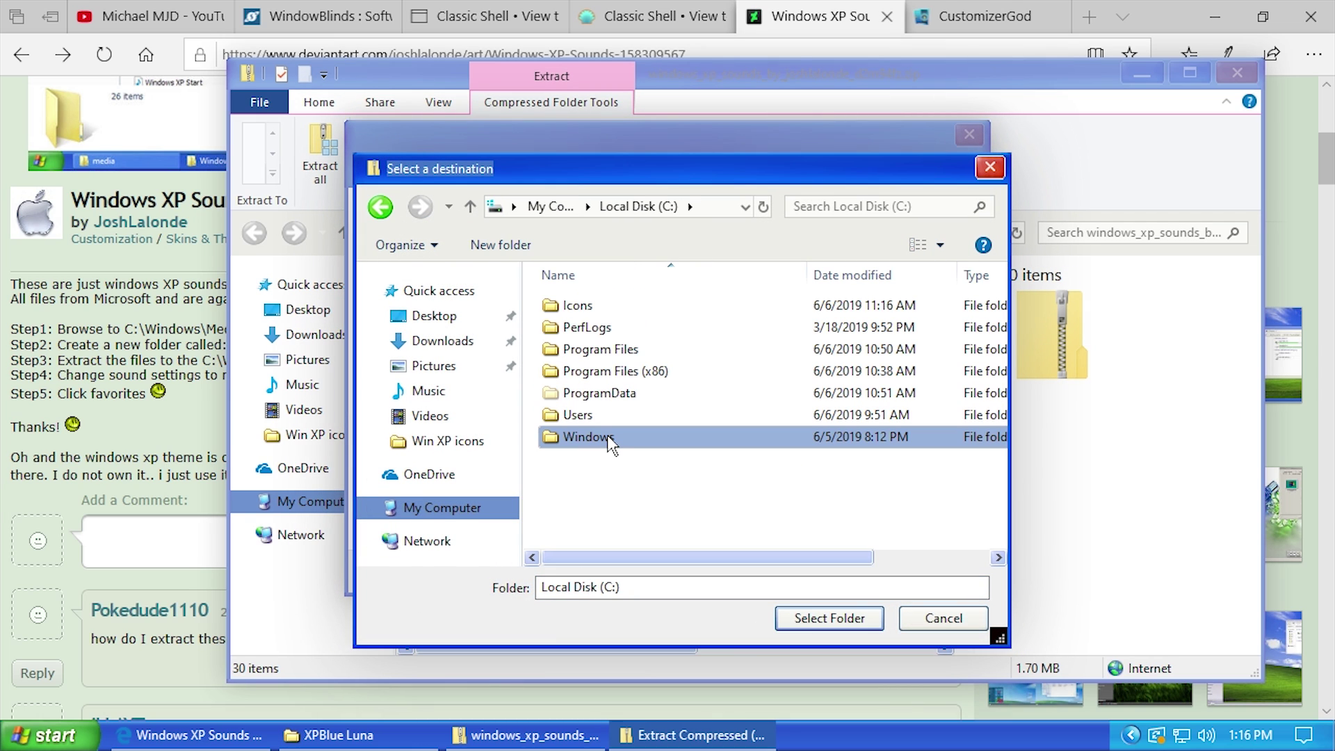
pyautogui.click(605, 436)
pyautogui.doubleClick(599, 438)
pyautogui.click(631, 385)
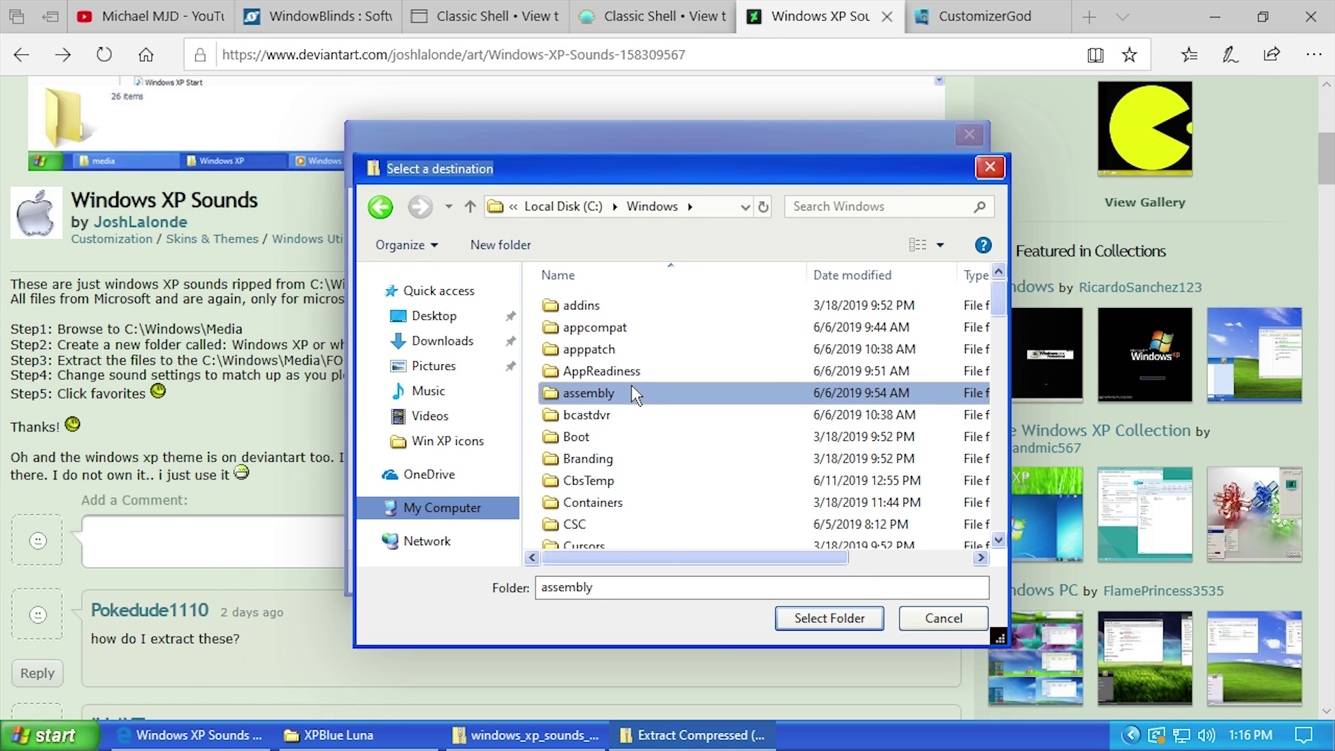
pyautogui.press('m')
pyautogui.doubleClick(602, 300)
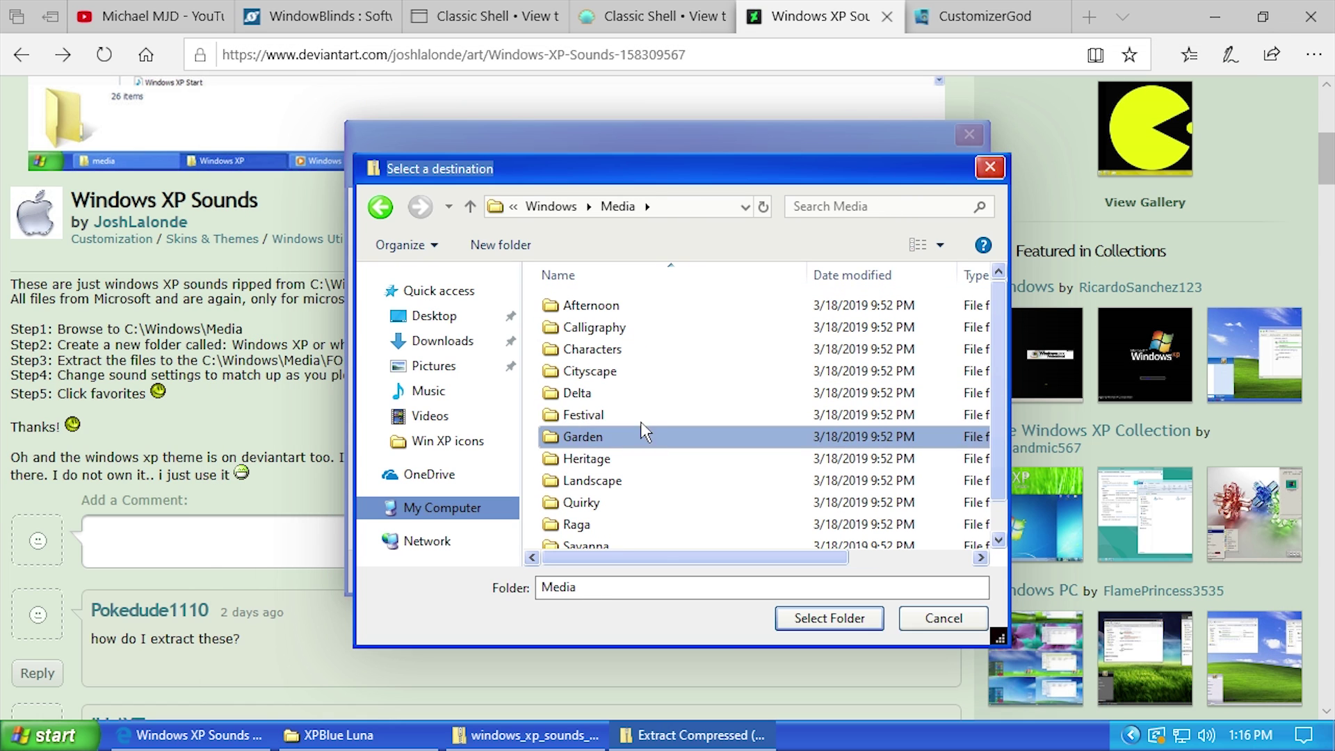
pyautogui.scroll(-1, 666, 414)
pyautogui.scroll(1, 628, 516)
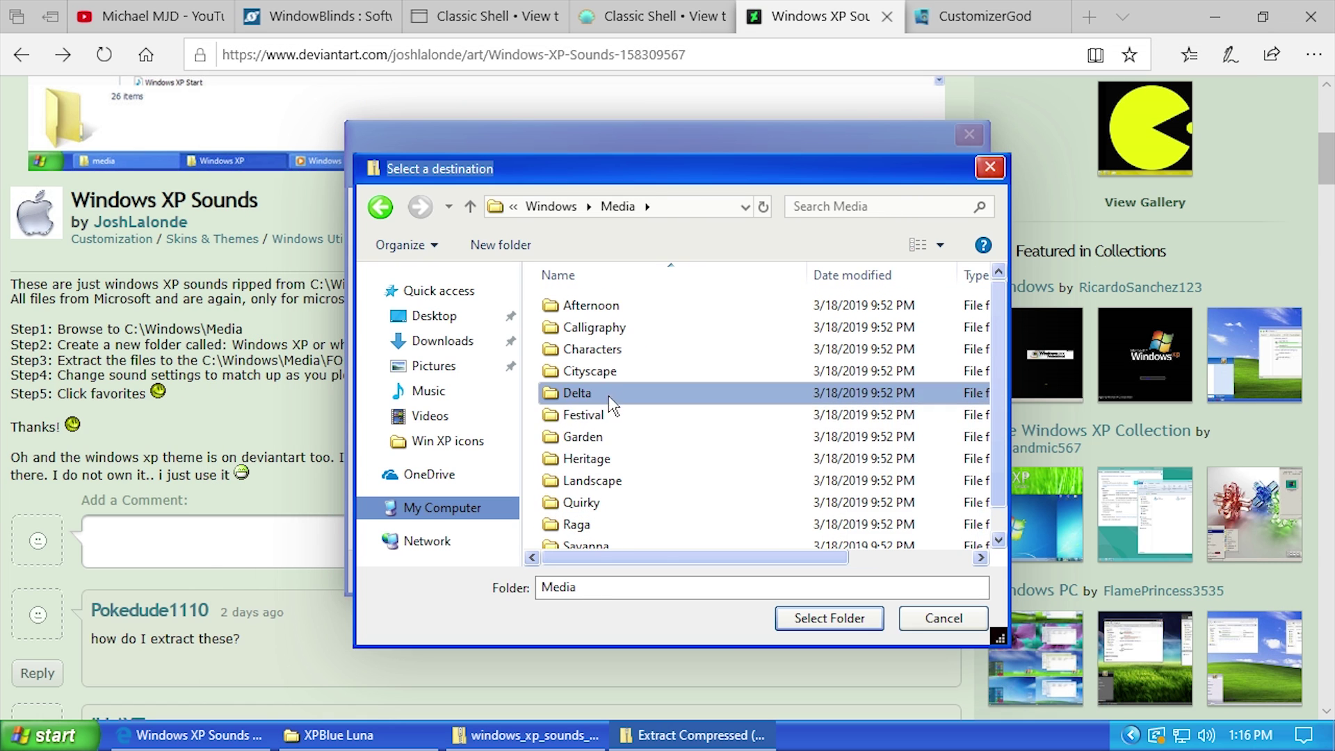
pyautogui.scroll(-1, 647, 333)
pyautogui.doubleClick(653, 471)
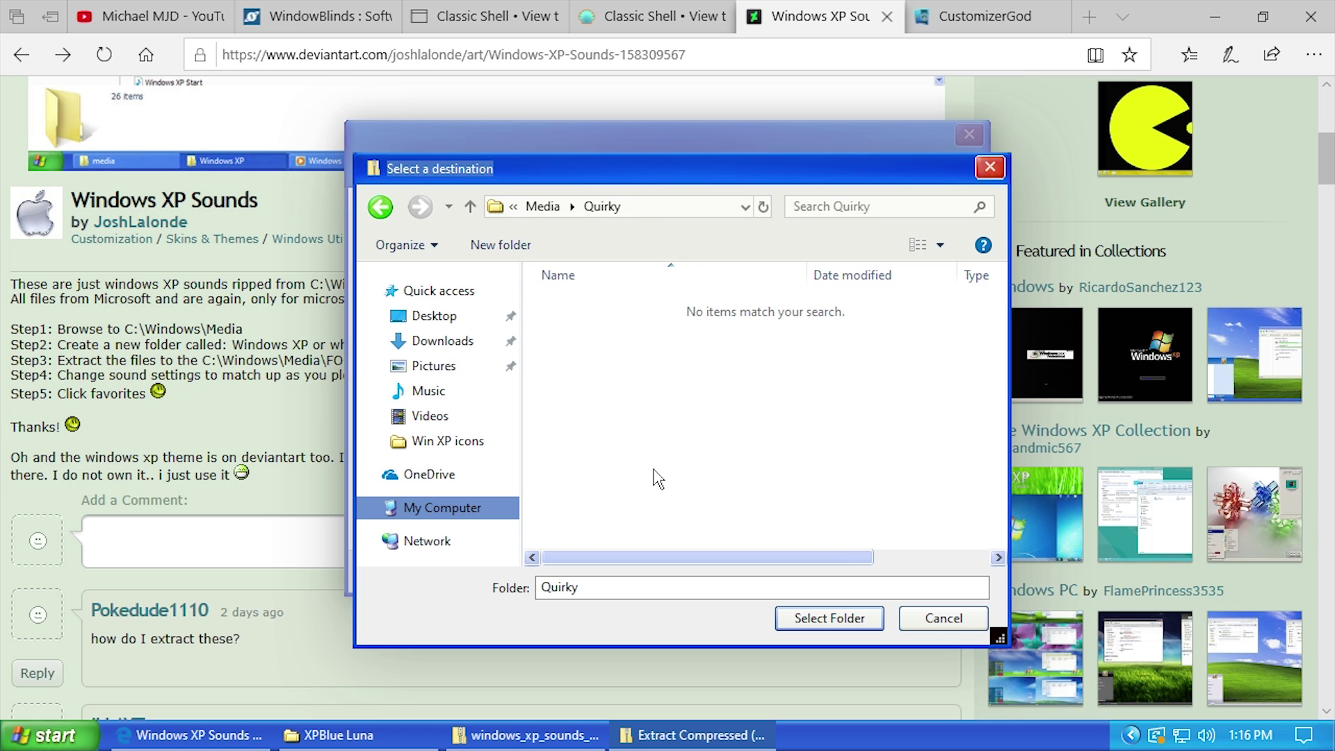
pyautogui.click(380, 207)
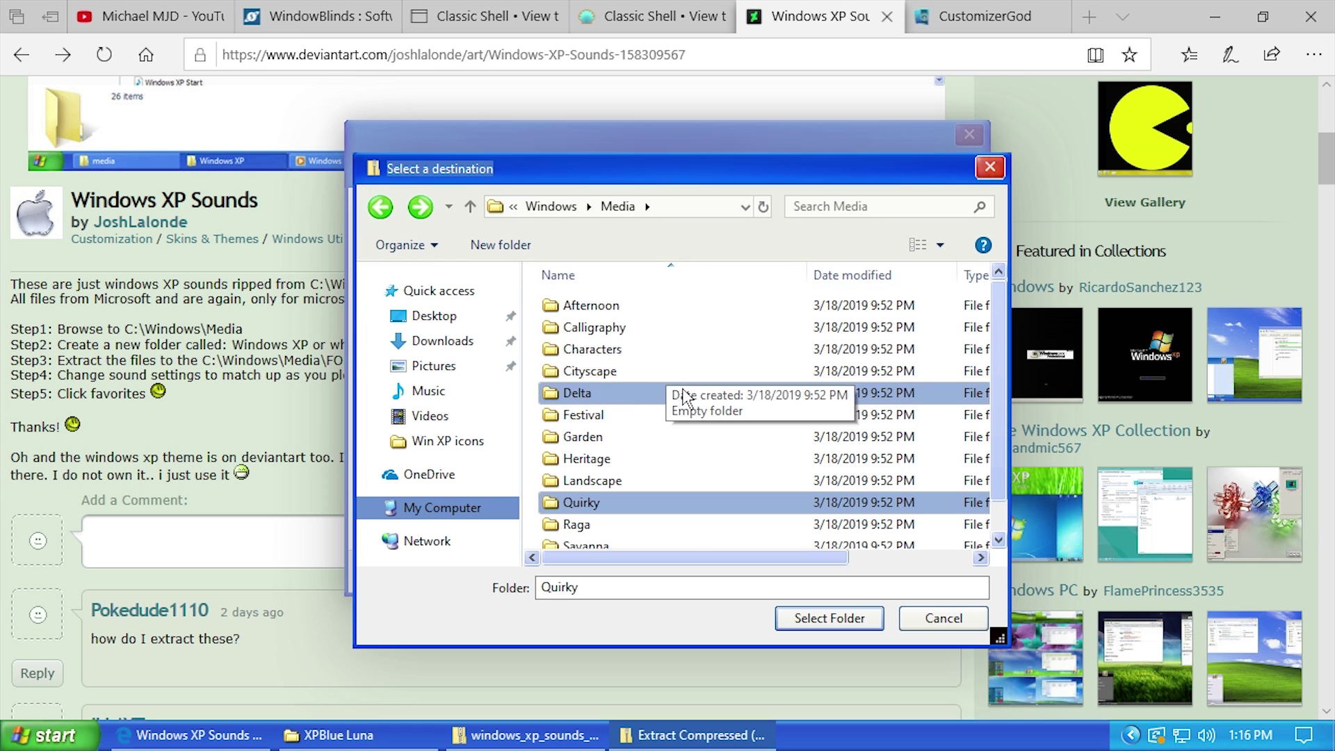
# Create a folder named XP inside the Media folder, granting administrator permission.
pyautogui.click(501, 245)
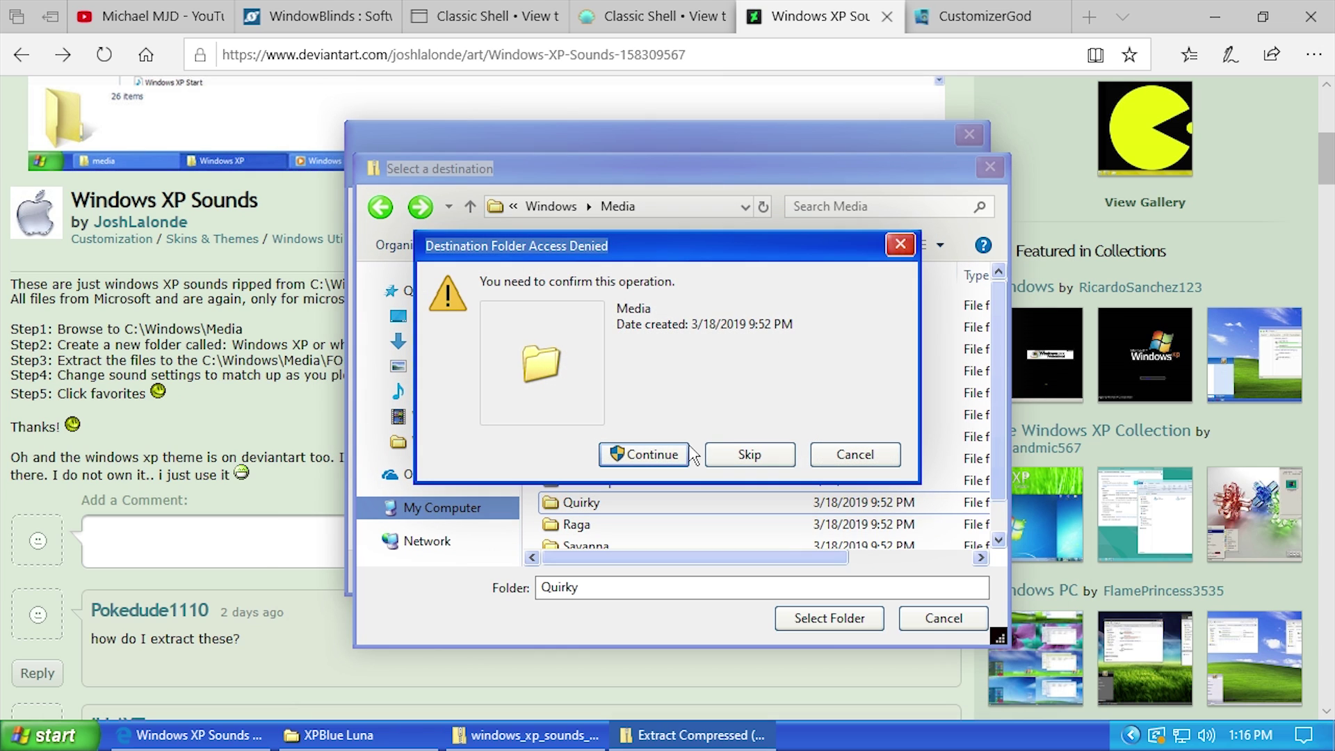
pyautogui.click(652, 452)
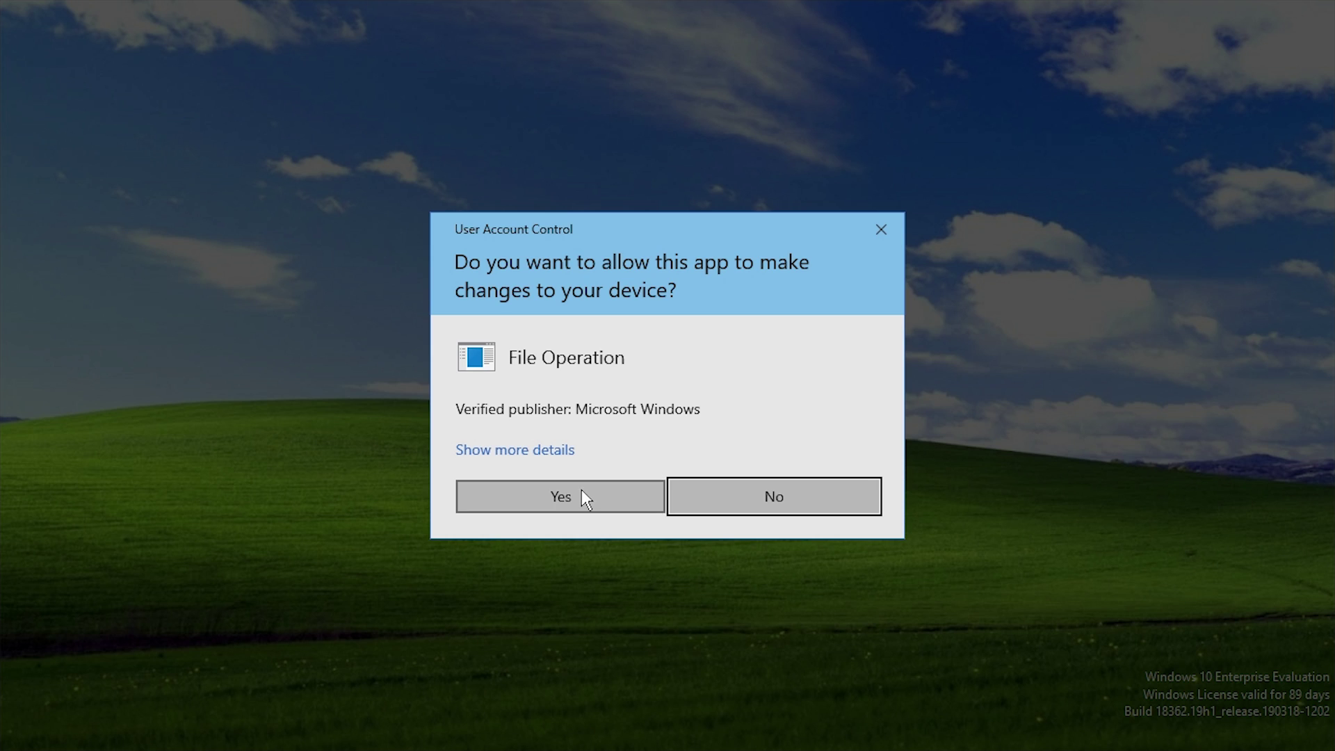
pyautogui.click(581, 492)
pyautogui.press('BackSpace')
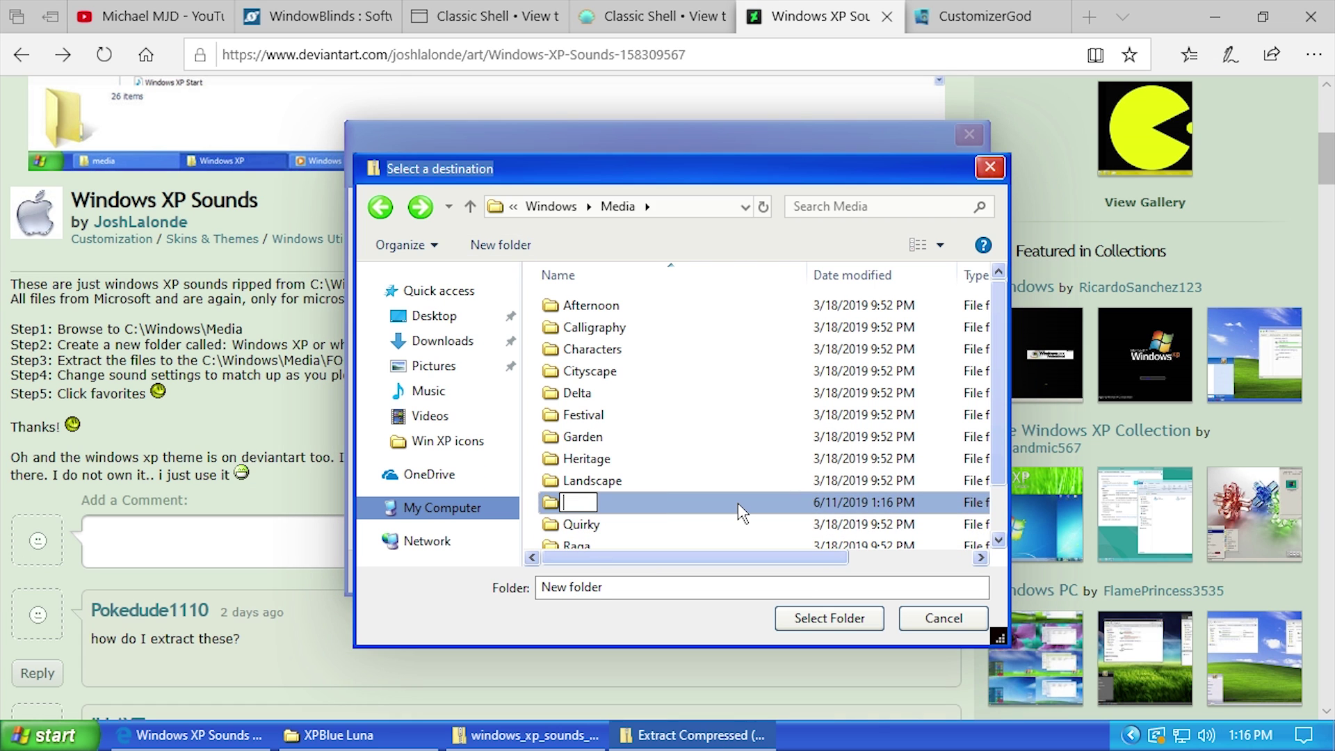
pyautogui.write('XP')
pyautogui.press('Return')
# Extract the sounds into C:\Windows\Media\XP with administrator permission for all items, and look over the extracted files.
pyautogui.click(610, 495)
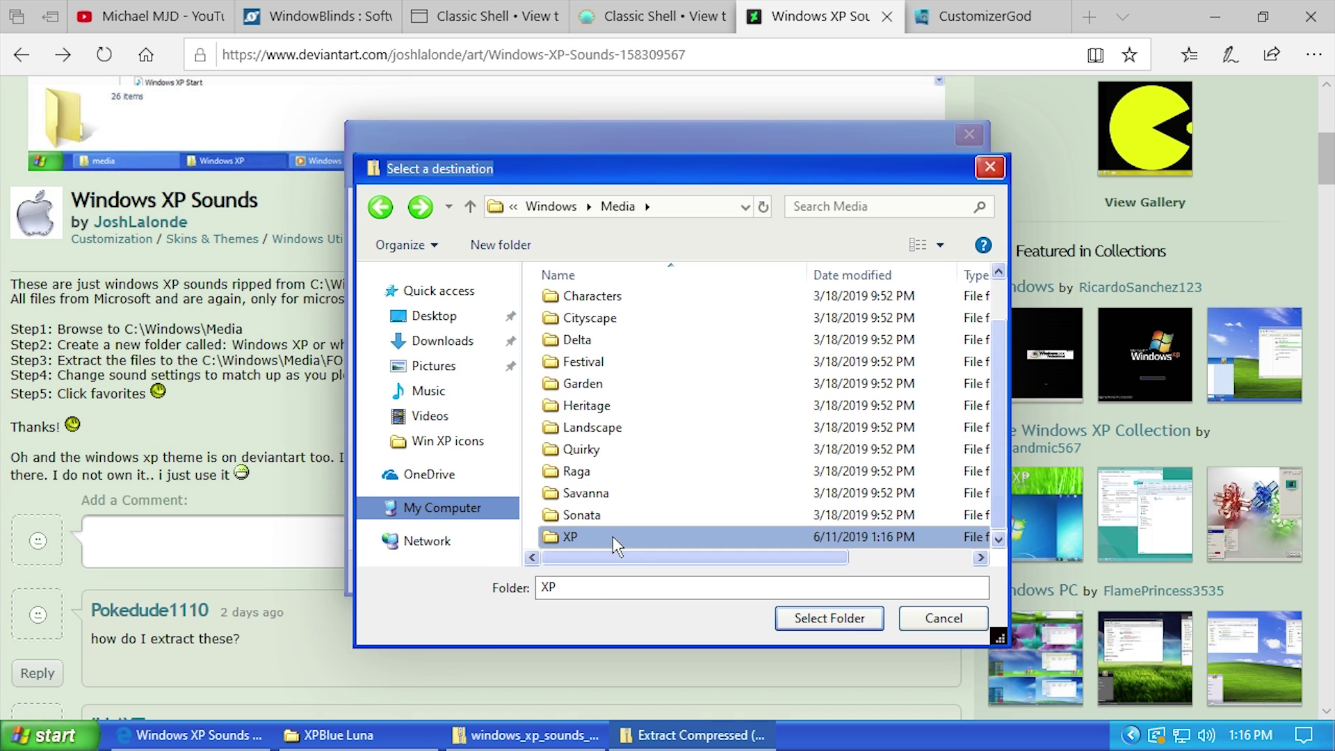
pyautogui.click(824, 617)
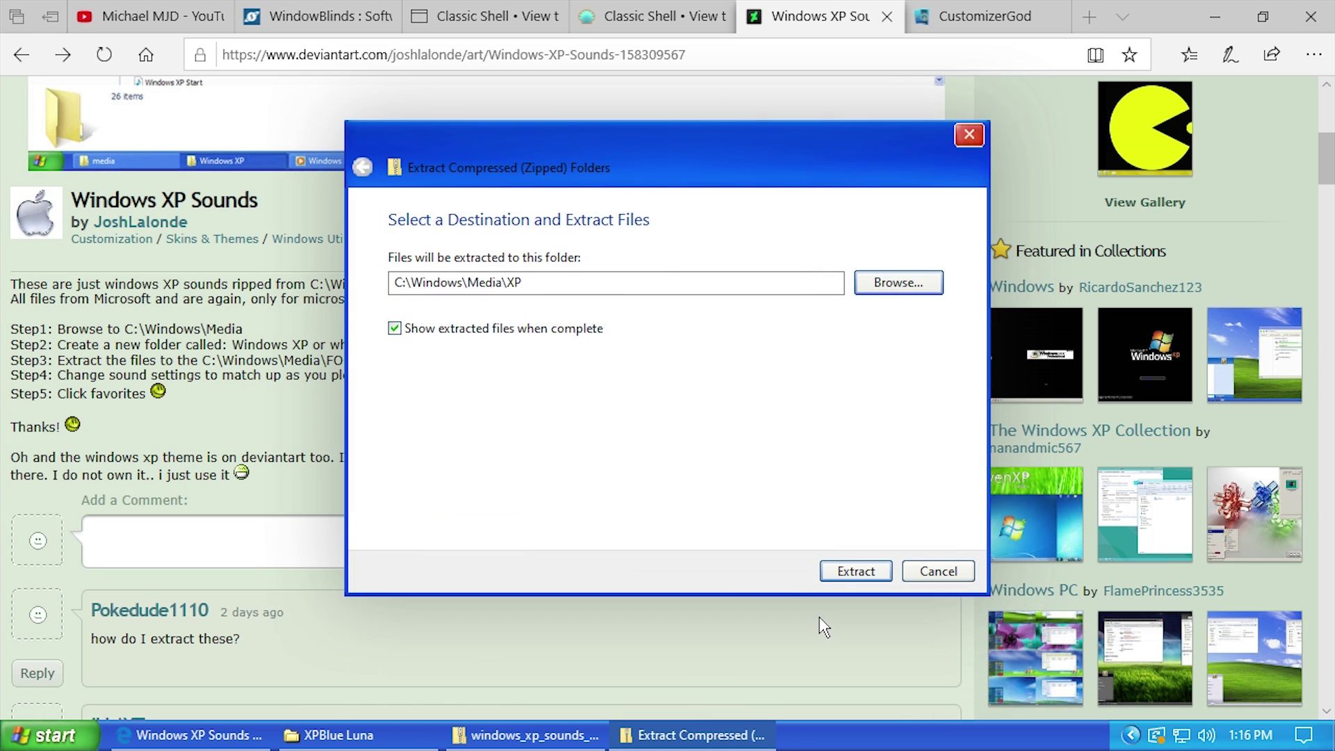
pyautogui.click(859, 576)
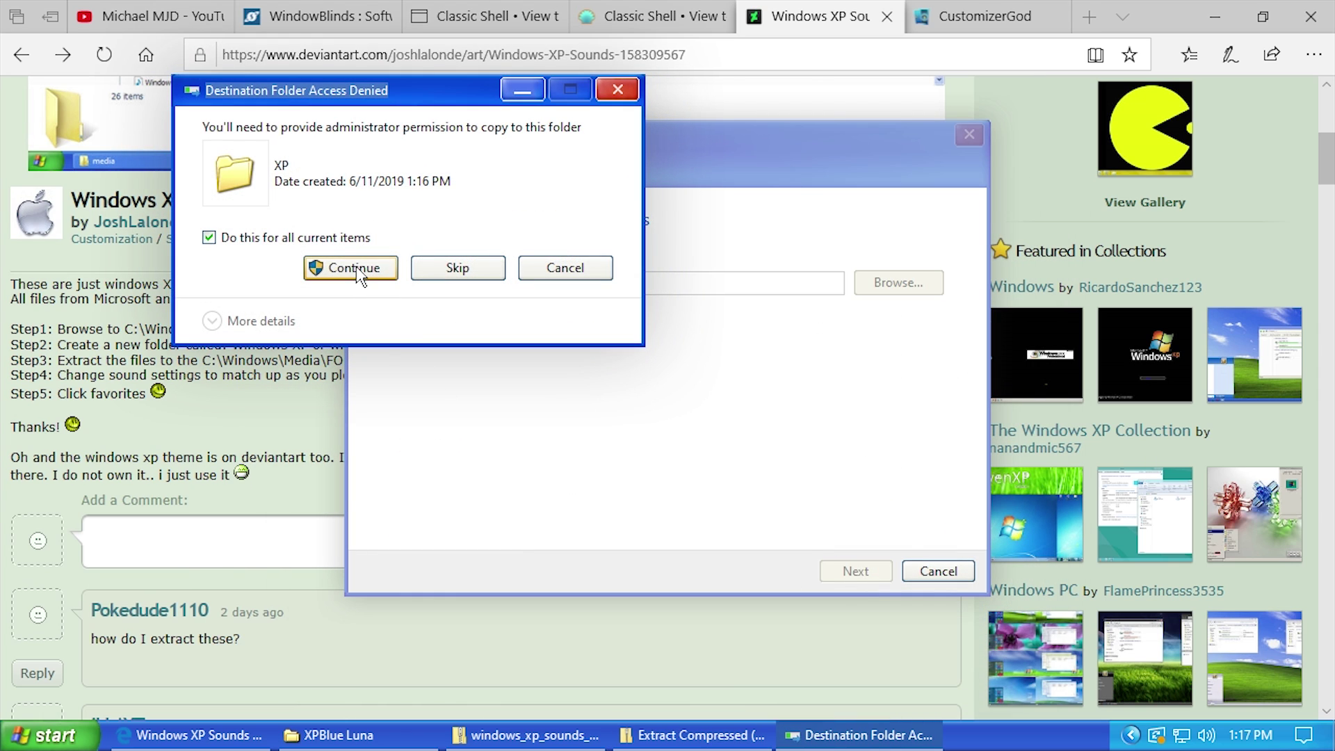
pyautogui.click(356, 268)
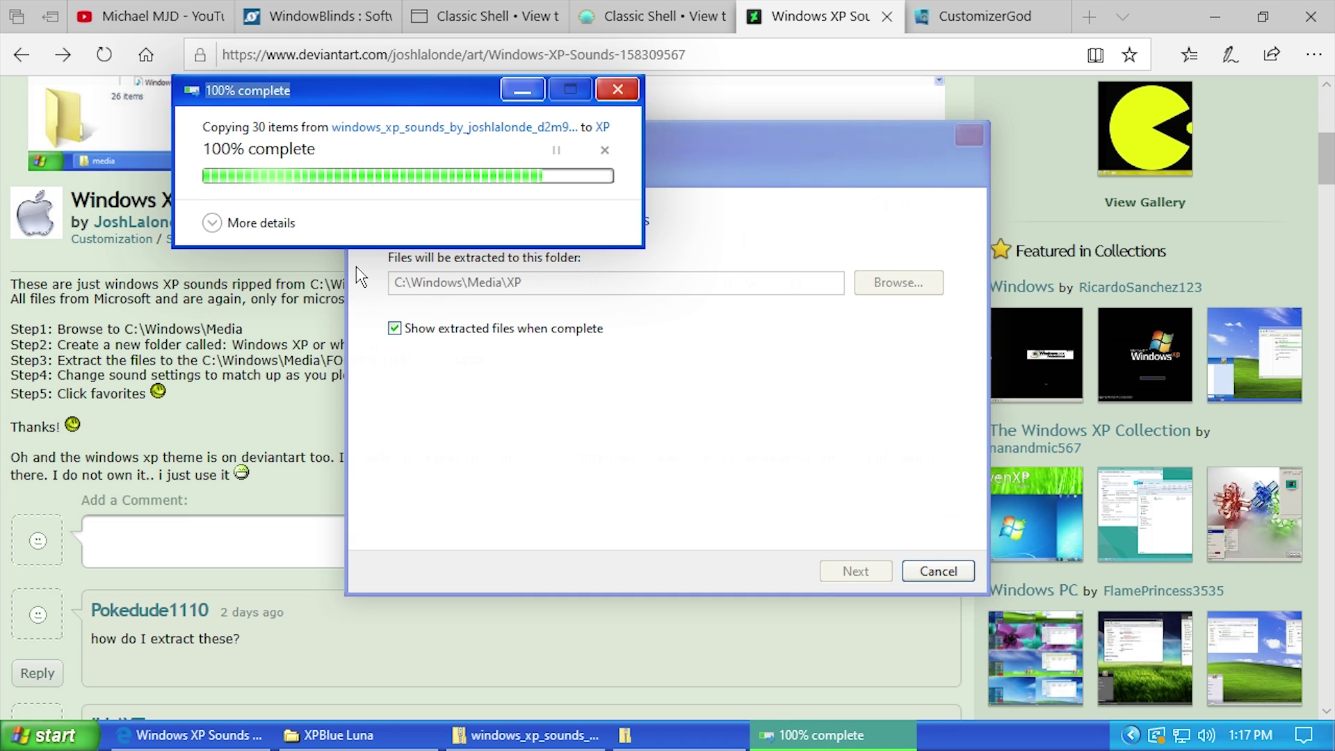
pyautogui.scroll(-5, 612, 420)
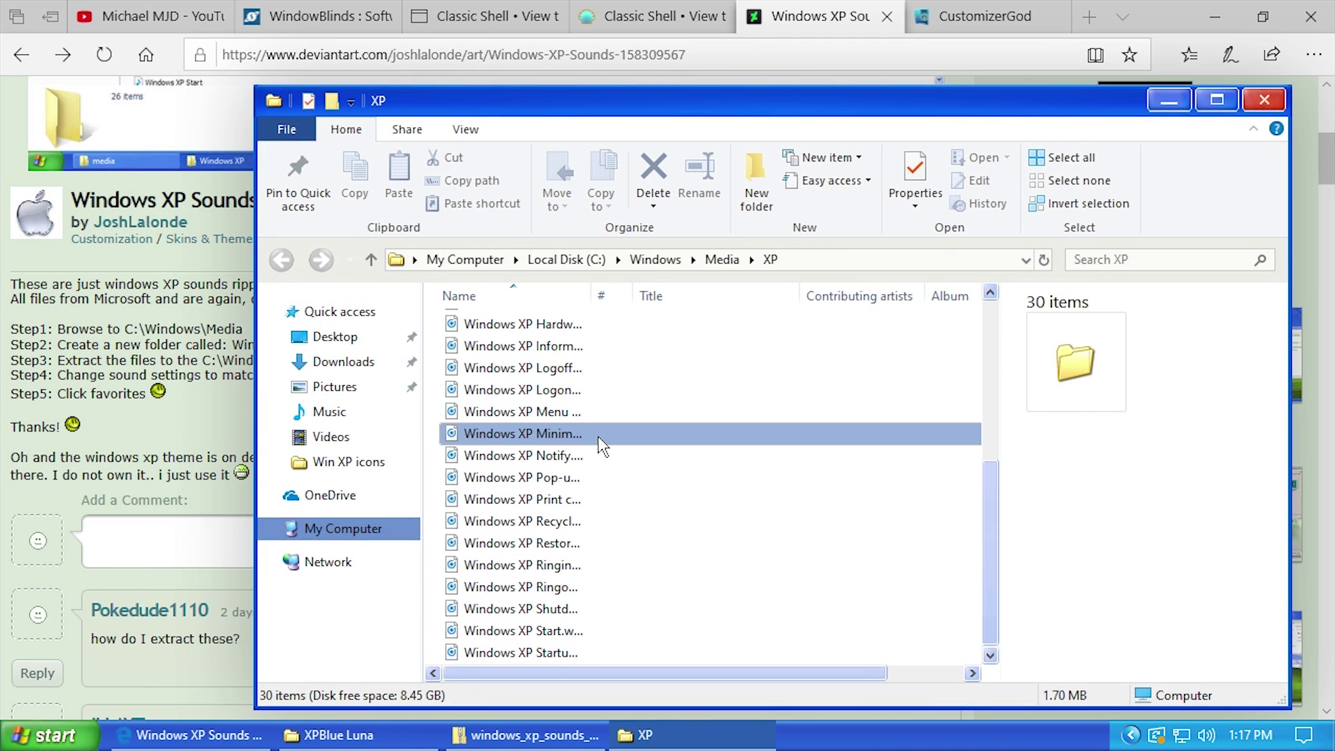
pyautogui.scroll(4, 588, 436)
pyautogui.scroll(-4, 581, 438)
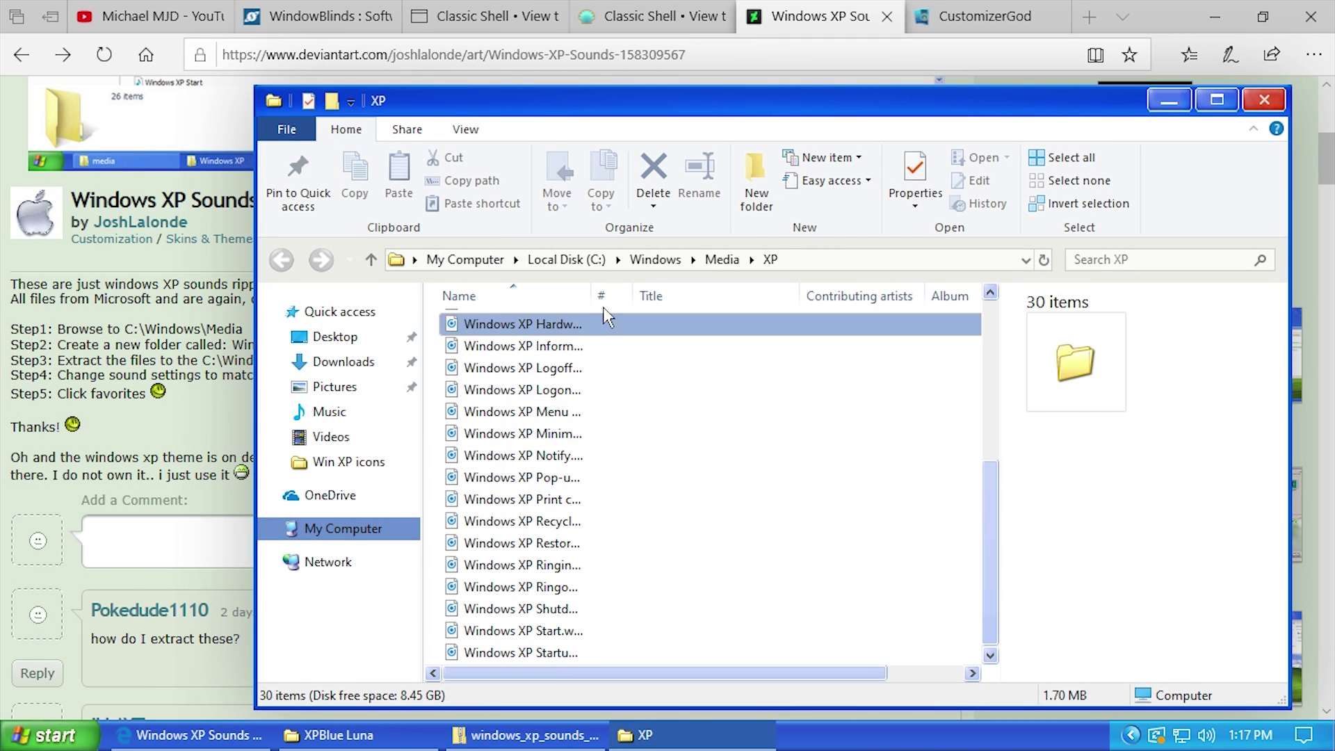
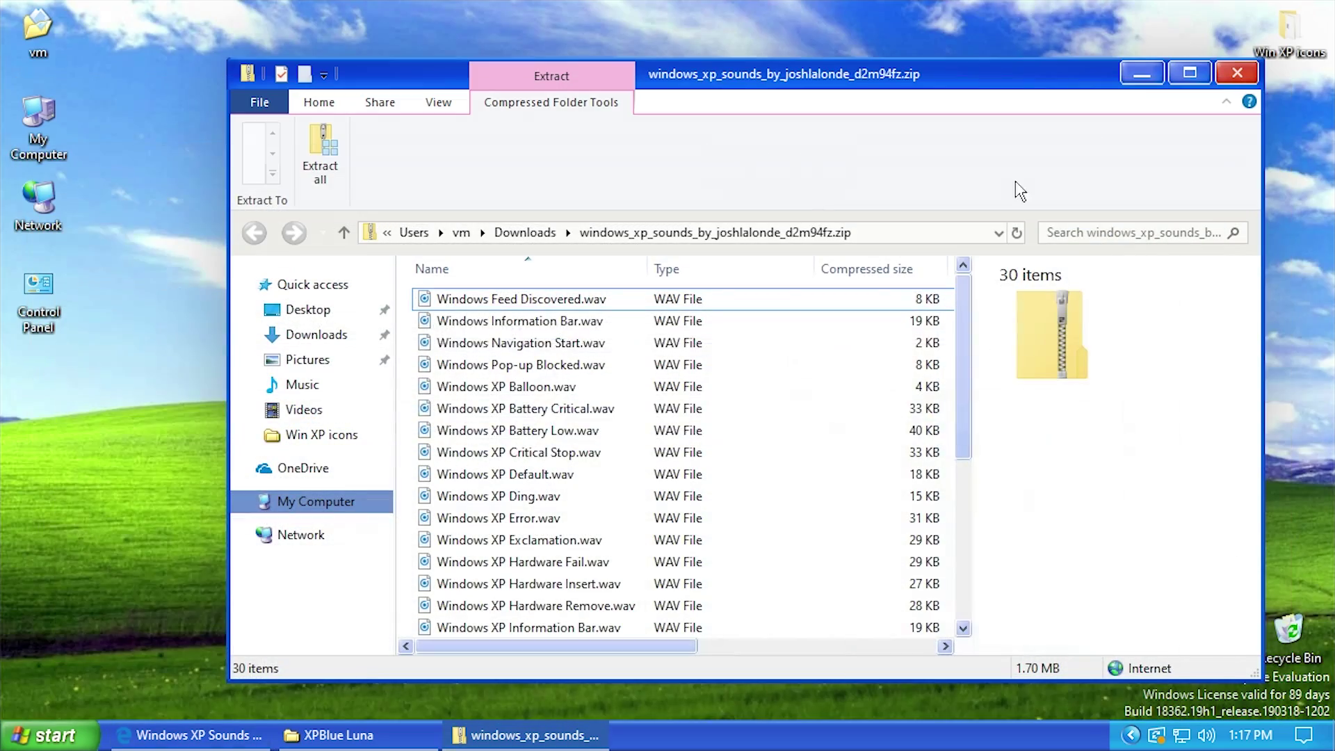
# Minimize the zip window, reopen the Control Panel through the Run dialog and open the Sound settings.
pyautogui.click(1141, 73)
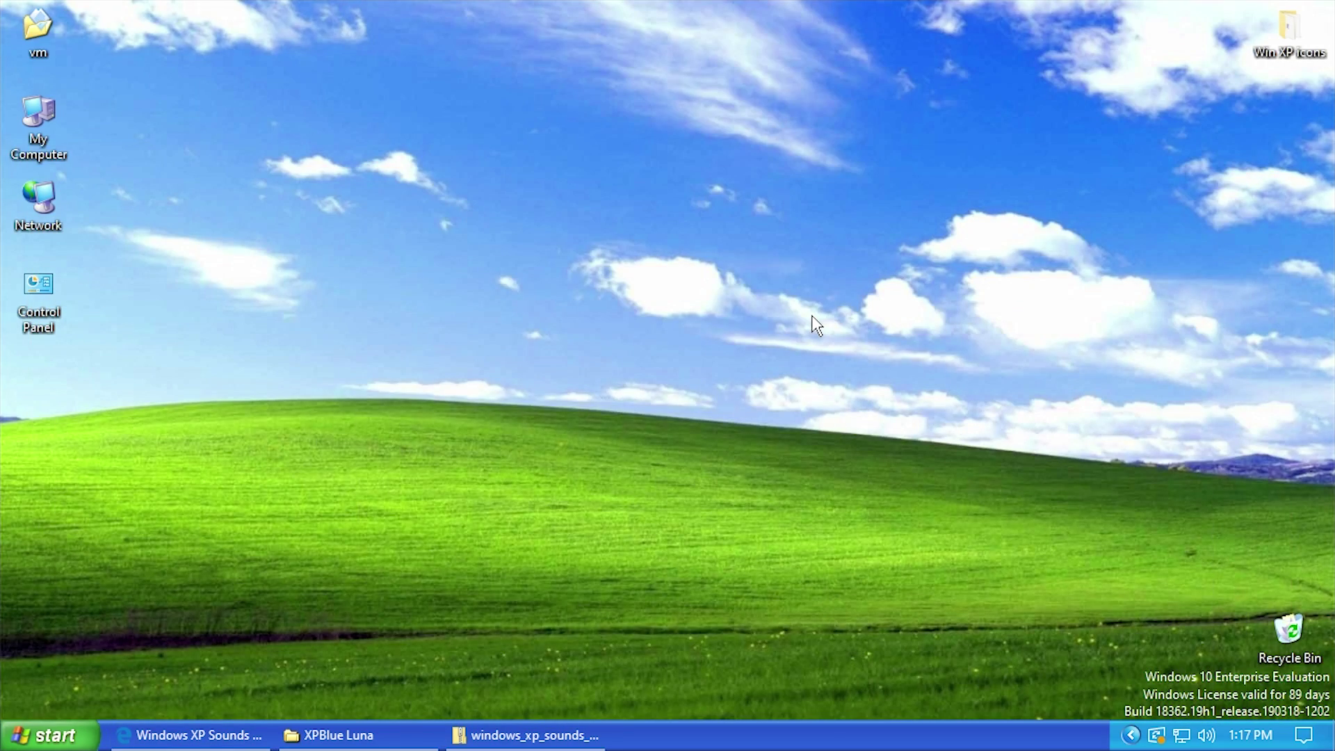
pyautogui.press('super+r')
pyautogui.press('Return')
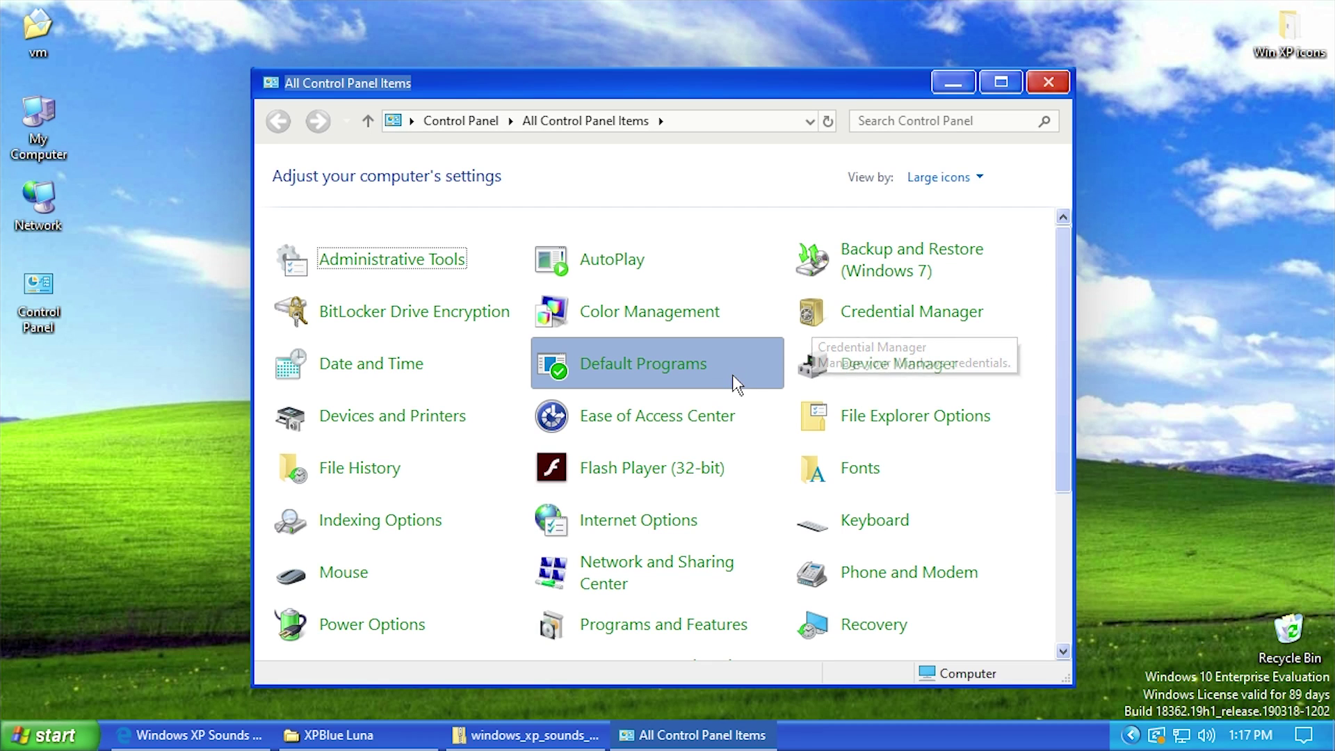
pyautogui.scroll(-3, 1061, 349)
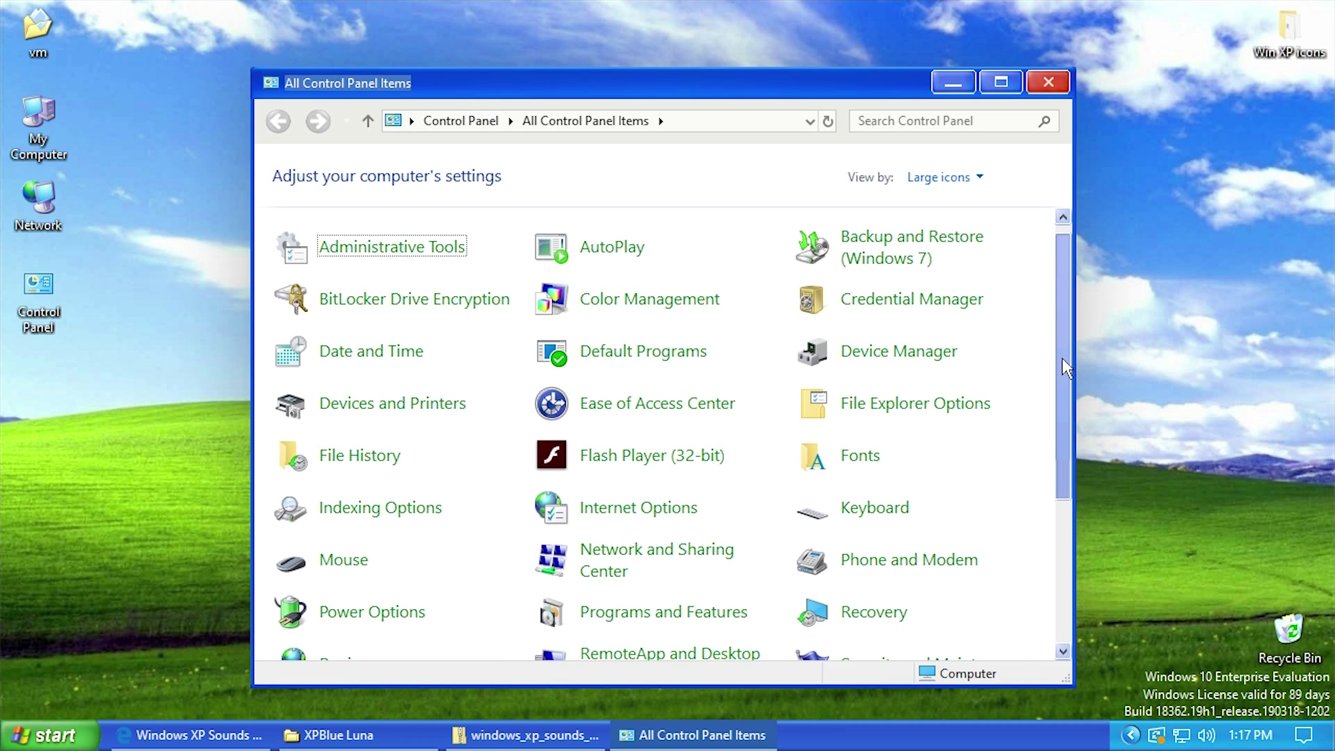
pyautogui.click(311, 568)
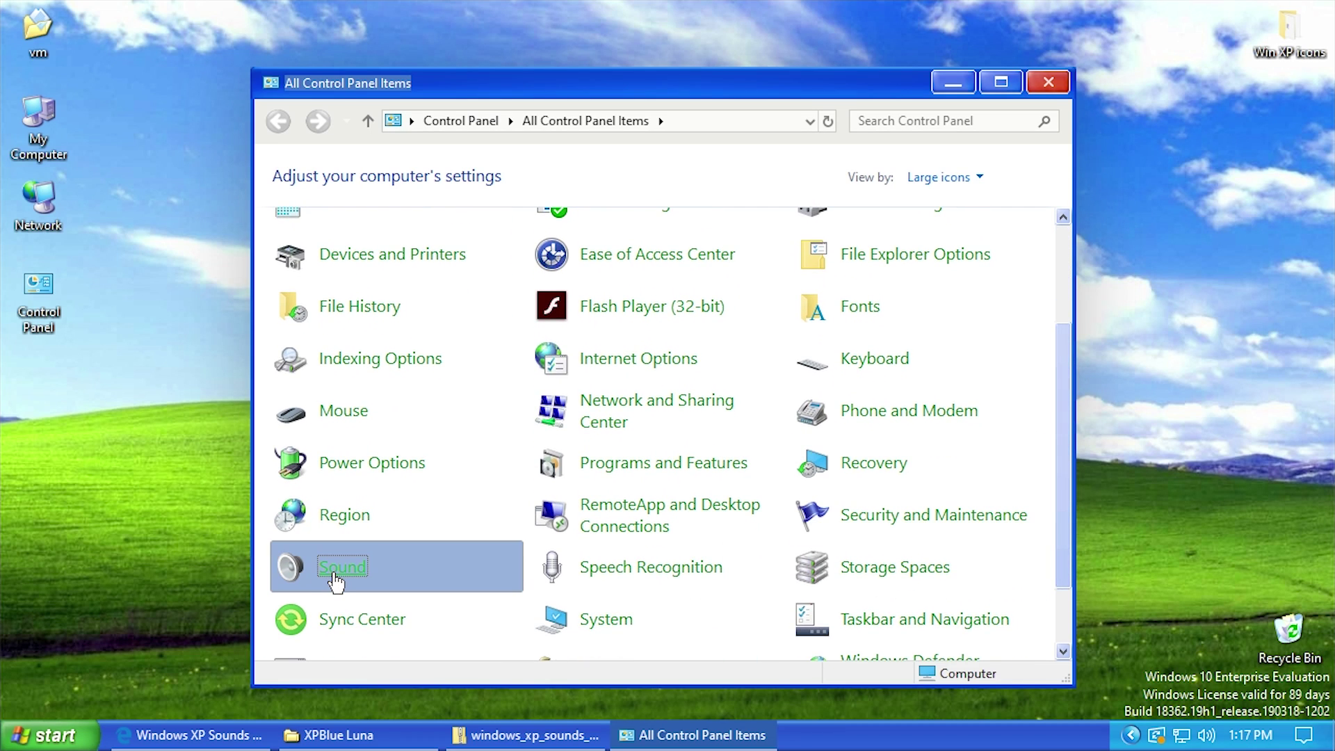
# Open the system sounds settings and check the available sound schemes and the option to save a scheme, keeping Windows Default.
pyautogui.moveTo(281, 107); pyautogui.dragTo(567, 157)
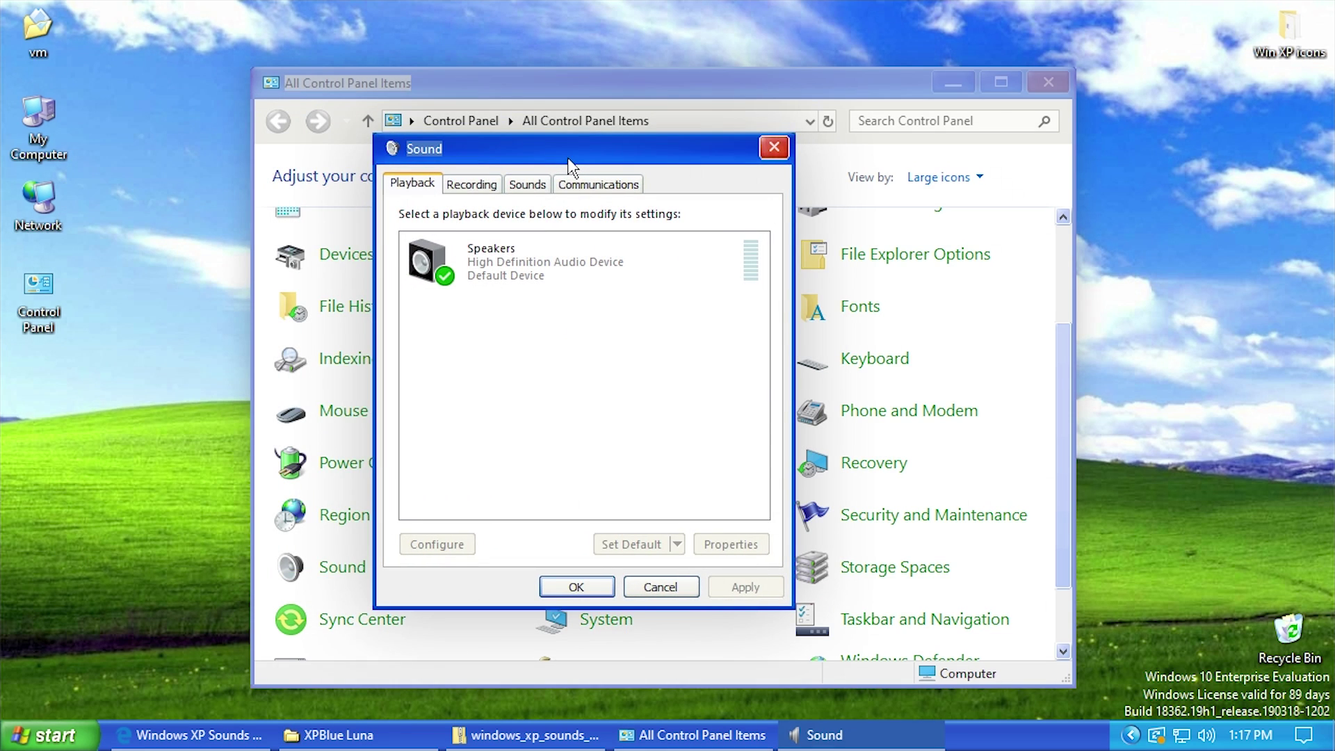
pyautogui.click(527, 183)
pyautogui.click(459, 290)
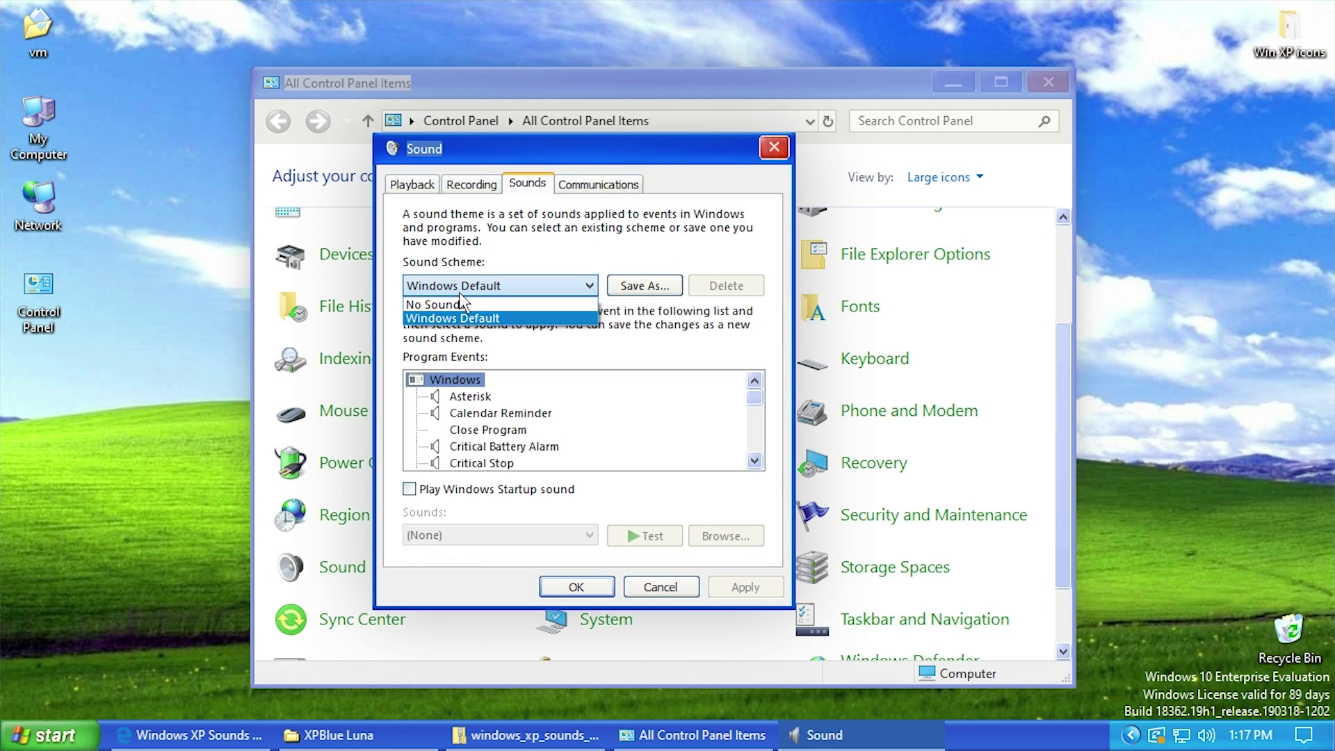
pyautogui.click(471, 293)
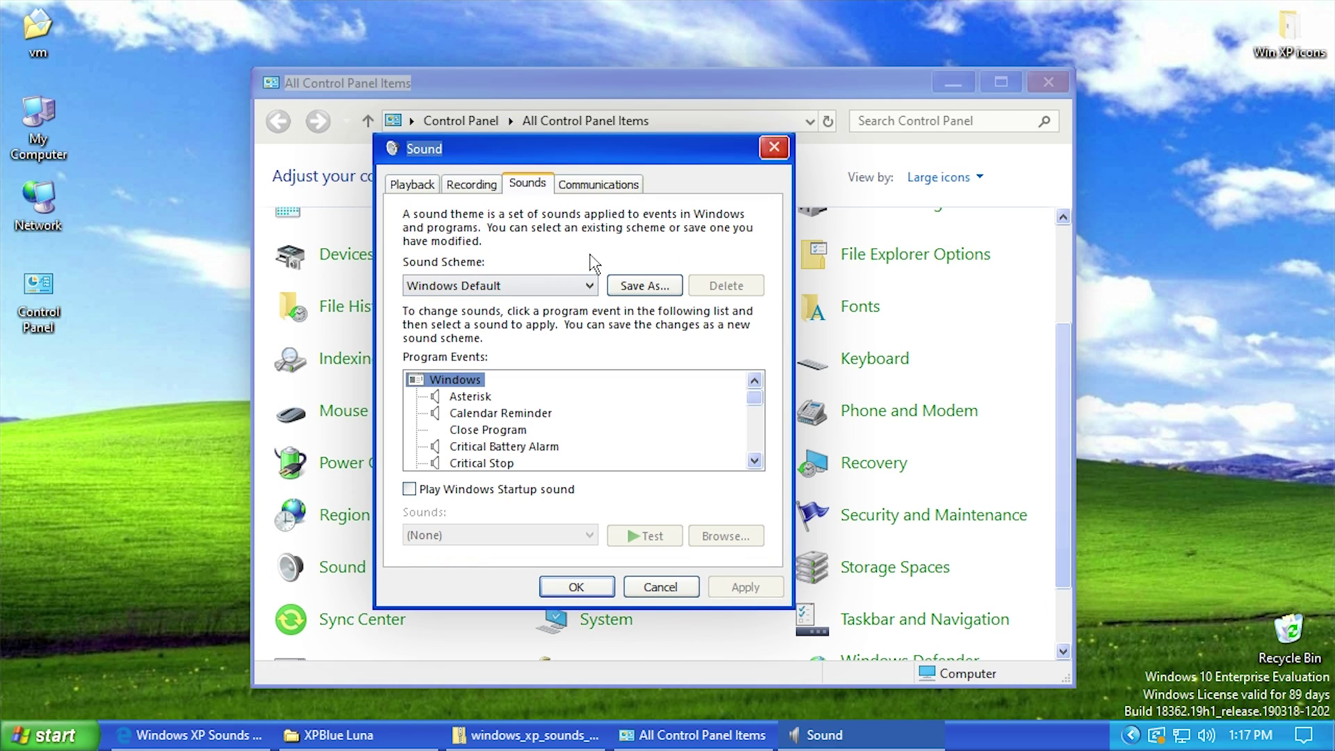
pyautogui.click(457, 286)
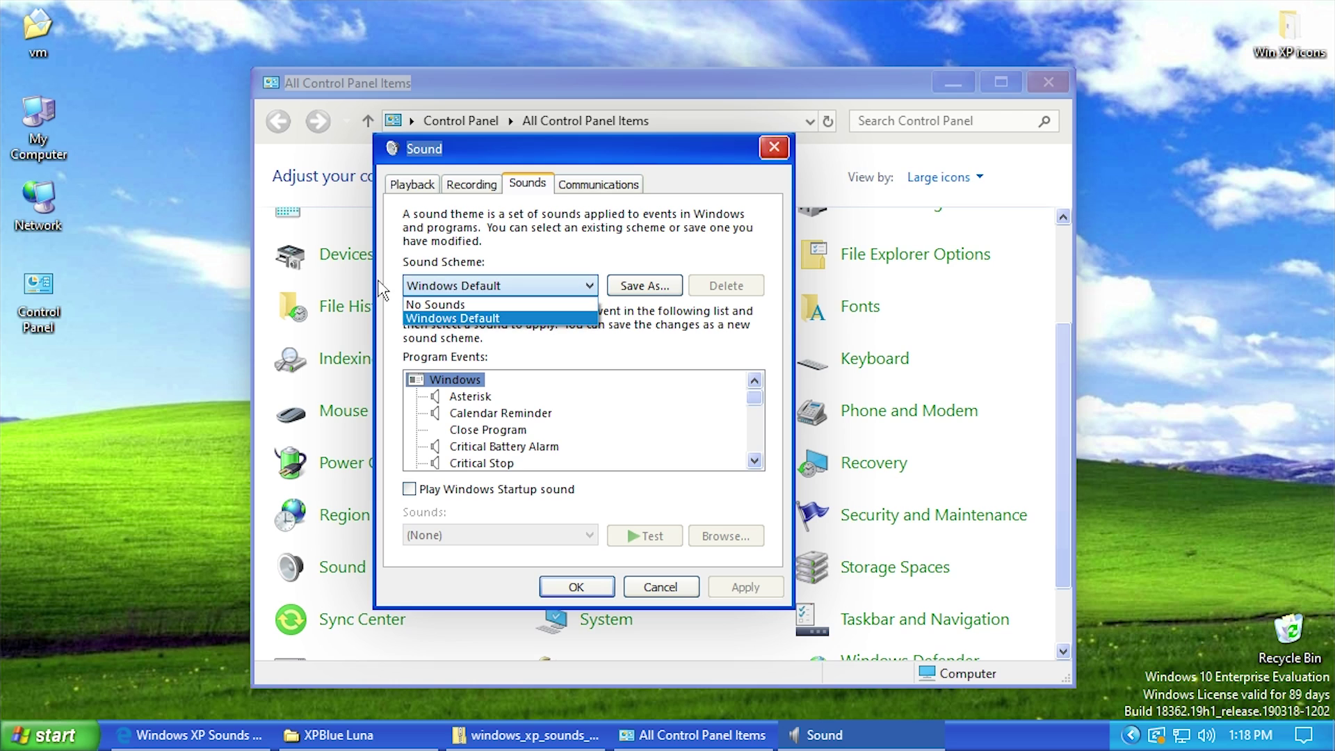
pyautogui.click(498, 279)
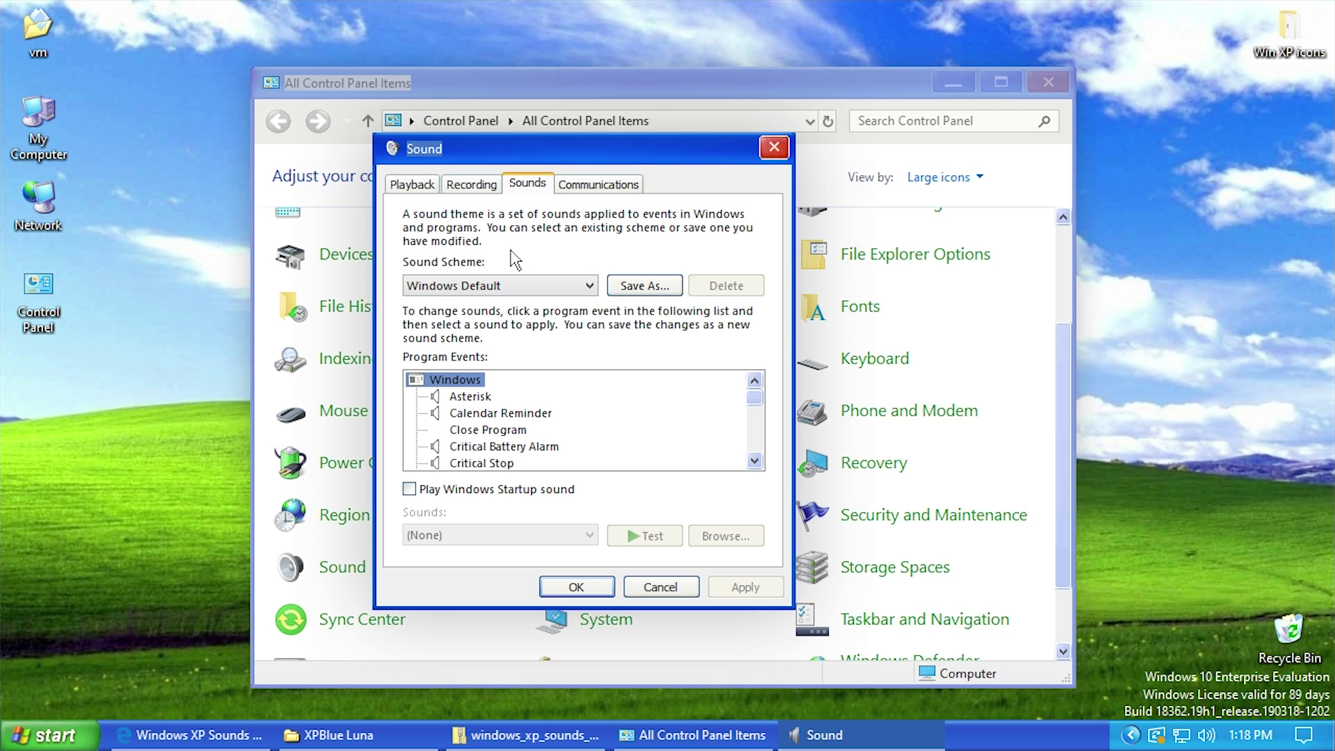
pyautogui.click(612, 291)
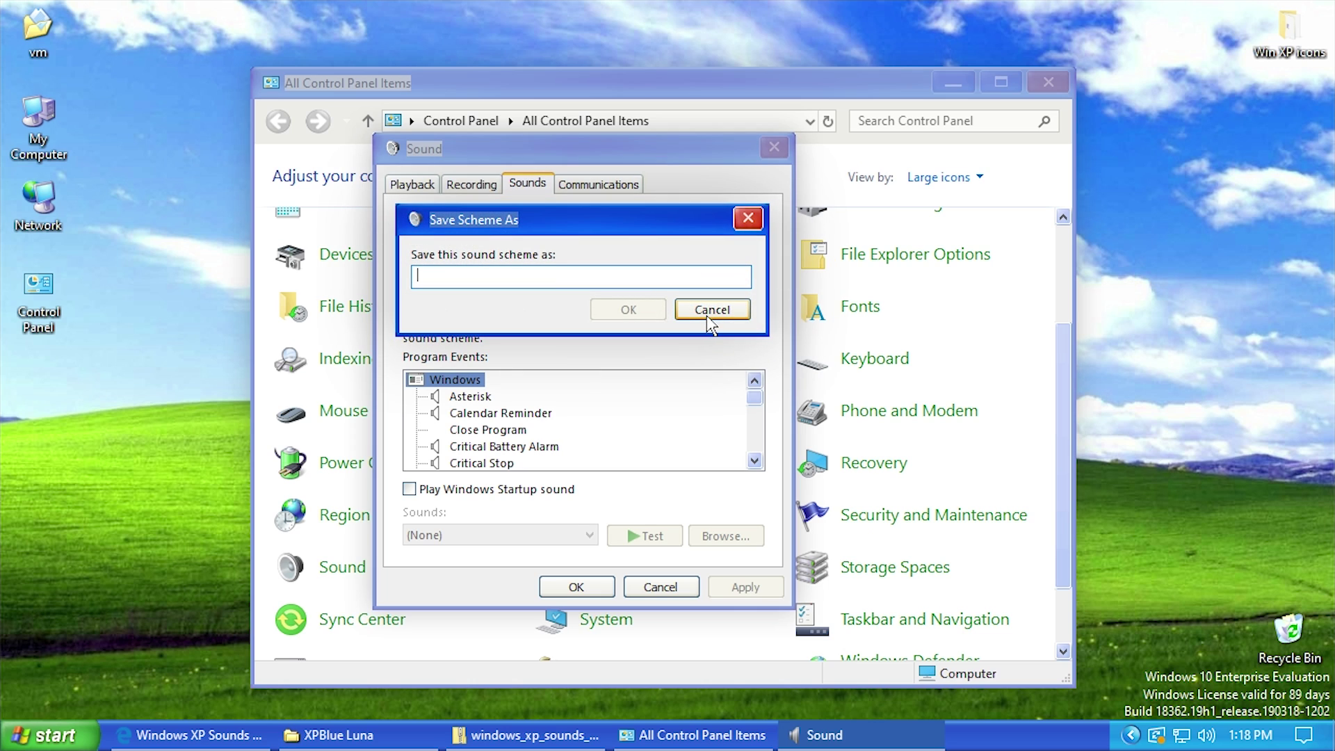
pyautogui.click(709, 310)
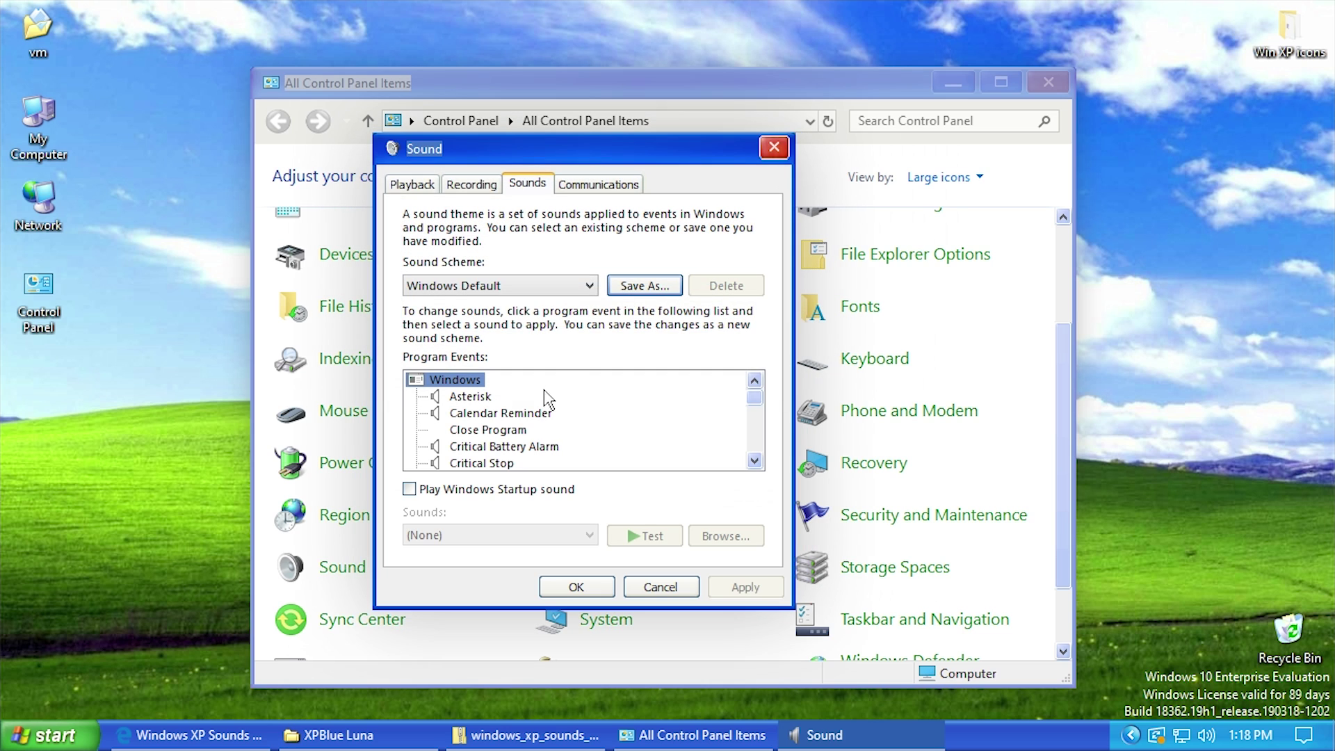
# Look through the program events and the sound files assigned to them.
pyautogui.click(500, 399)
pyautogui.press('Down')
pyautogui.press('Down')
pyautogui.press('Down')
pyautogui.press('Down')
pyautogui.press('Down')
pyautogui.press('Down')
pyautogui.press('Down')
pyautogui.press('Down')
pyautogui.press('Down')
pyautogui.press('Down')
pyautogui.press('Down')
pyautogui.press('Down')
pyautogui.press('Down')
pyautogui.press('Down')
pyautogui.press('Down')
pyautogui.press('Down')
pyautogui.press('Down')
pyautogui.press('Down')
pyautogui.press('Up')
pyautogui.press('Up')
pyautogui.press('Up')
pyautogui.press('Up')
pyautogui.press('Up')
pyautogui.press('Up')
pyautogui.press('Up')
pyautogui.press('Up')
pyautogui.press('Up')
pyautogui.press('Up')
pyautogui.press('Up')
pyautogui.press('Up')
pyautogui.press('Up')
pyautogui.press('Up')
pyautogui.press('Up')
pyautogui.press('Up')
pyautogui.press('Up')
pyautogui.press('Up')
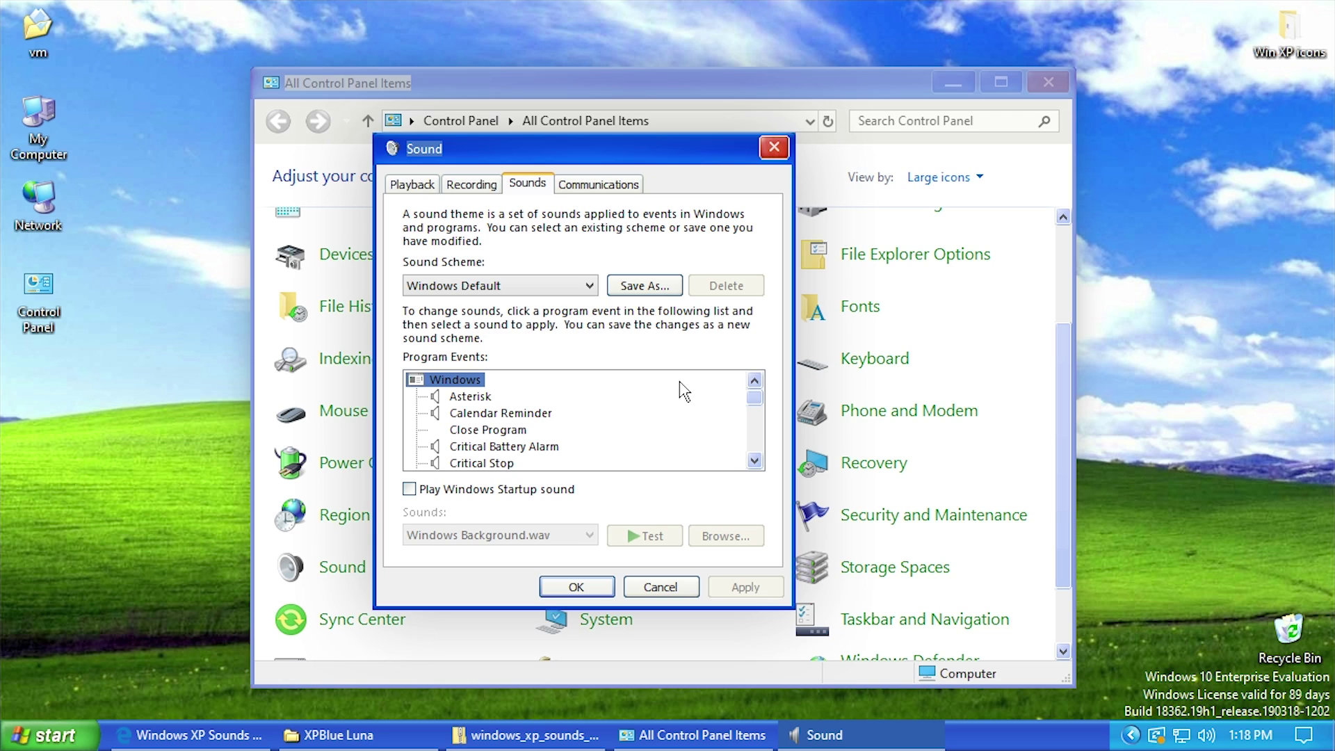
# Select the Critical Stop event and play its assigned sound.
pyautogui.press('Down')
pyautogui.press('Down')
pyautogui.press('Down')
pyautogui.press('Down')
pyautogui.press('Down')
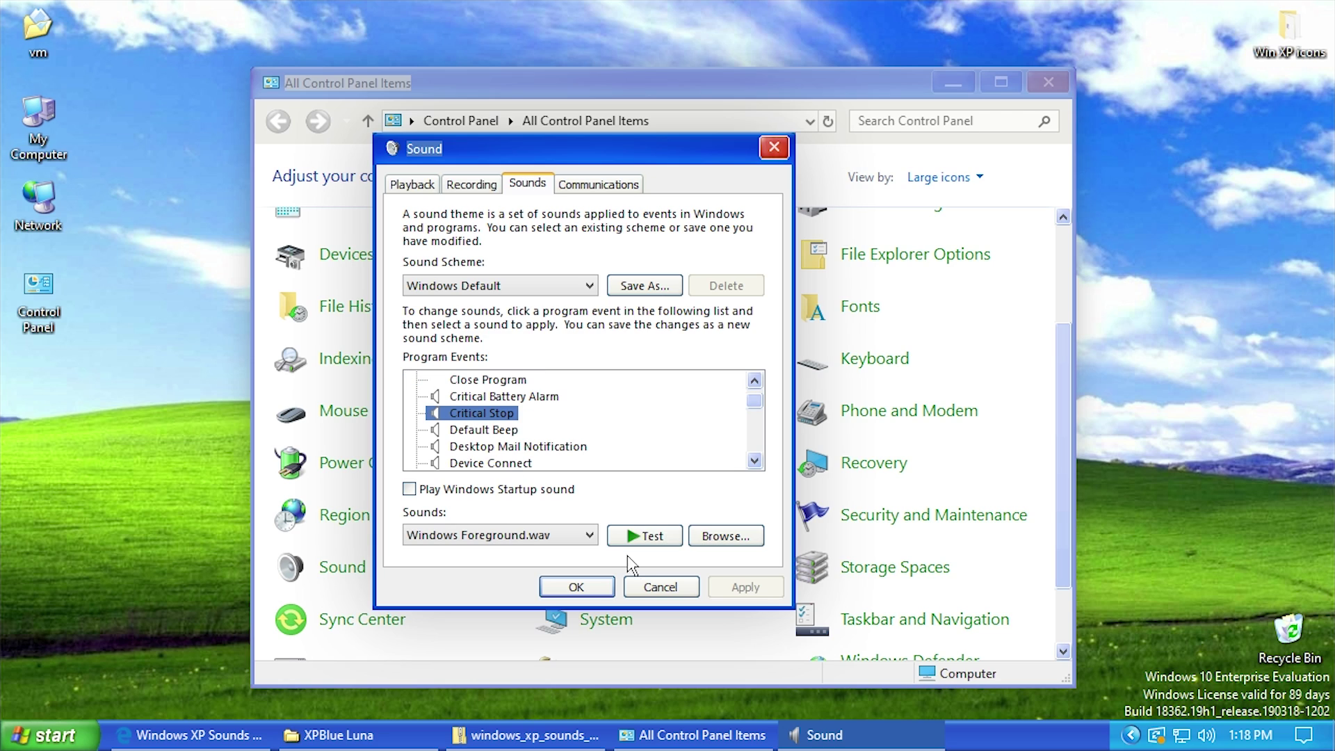
pyautogui.click(641, 539)
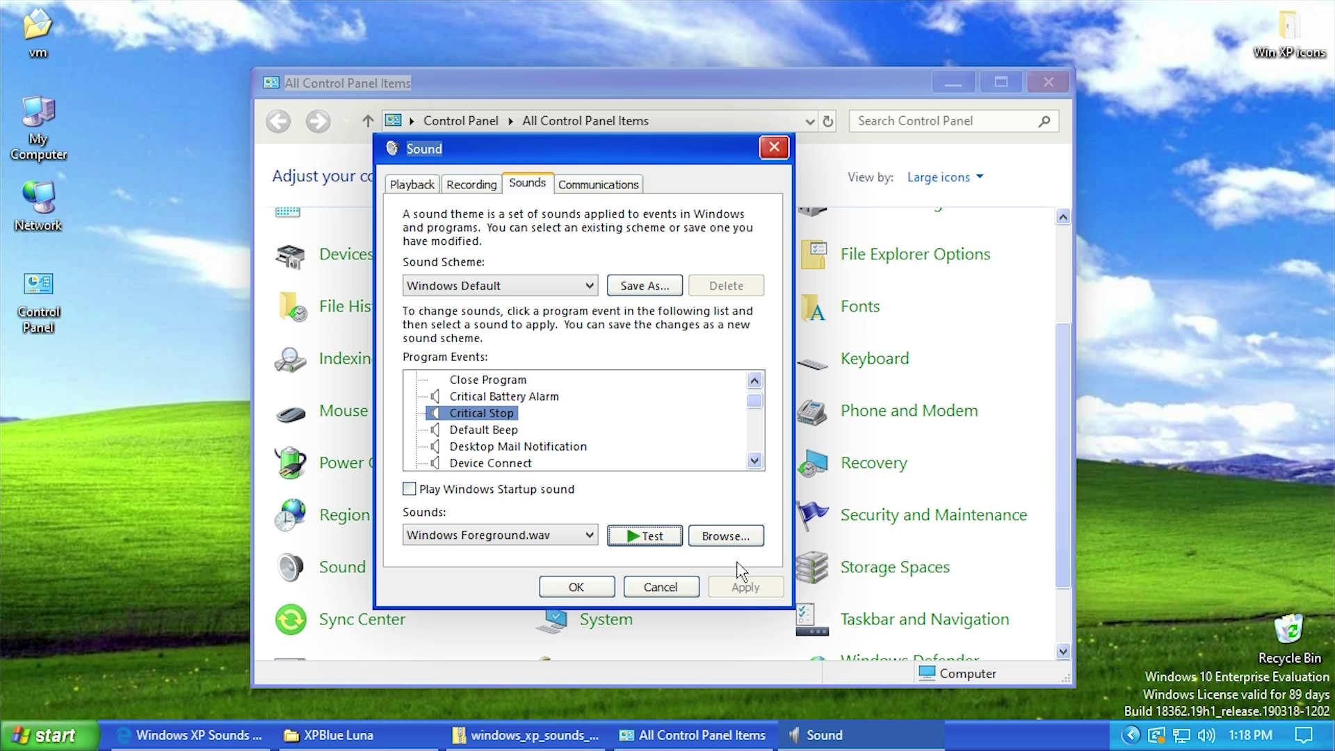
# Browse to C:\Windows\Media\XP for a new Critical Stop sound and look over the XP sound files.
pyautogui.click(734, 537)
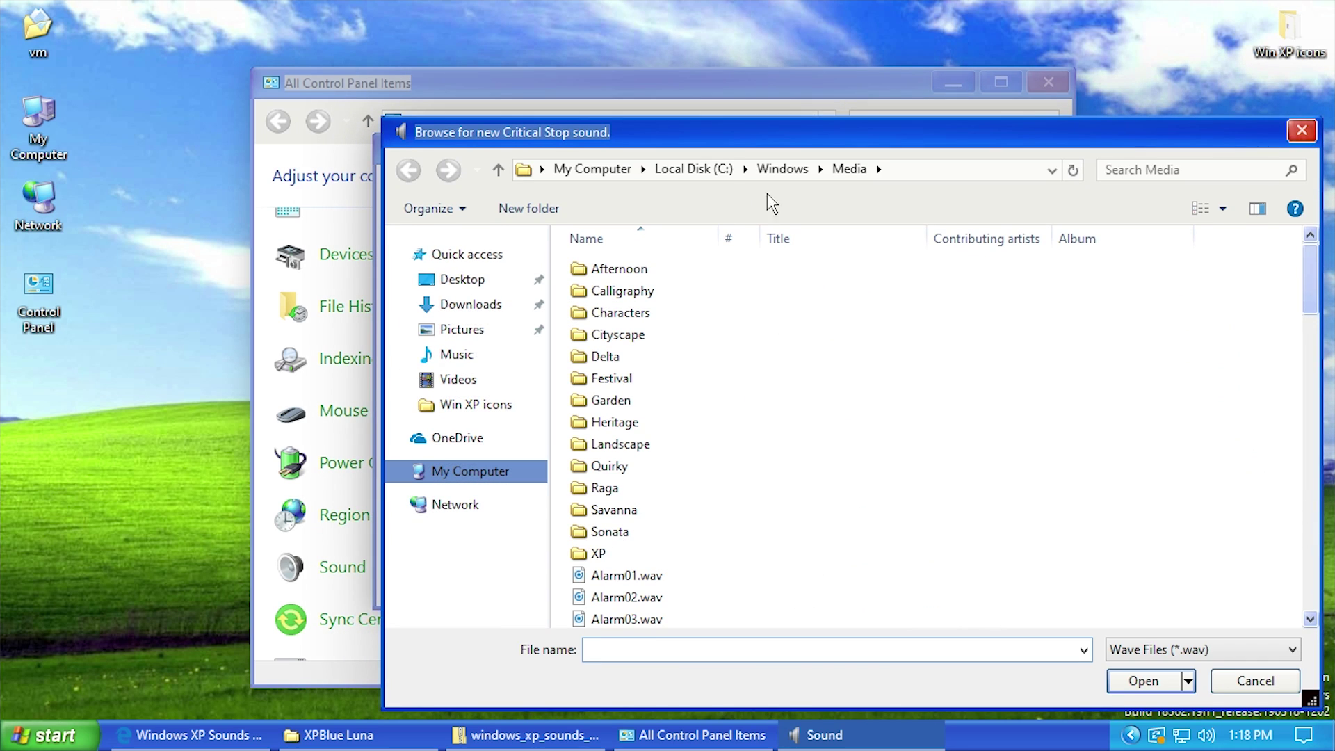
pyautogui.doubleClick(625, 554)
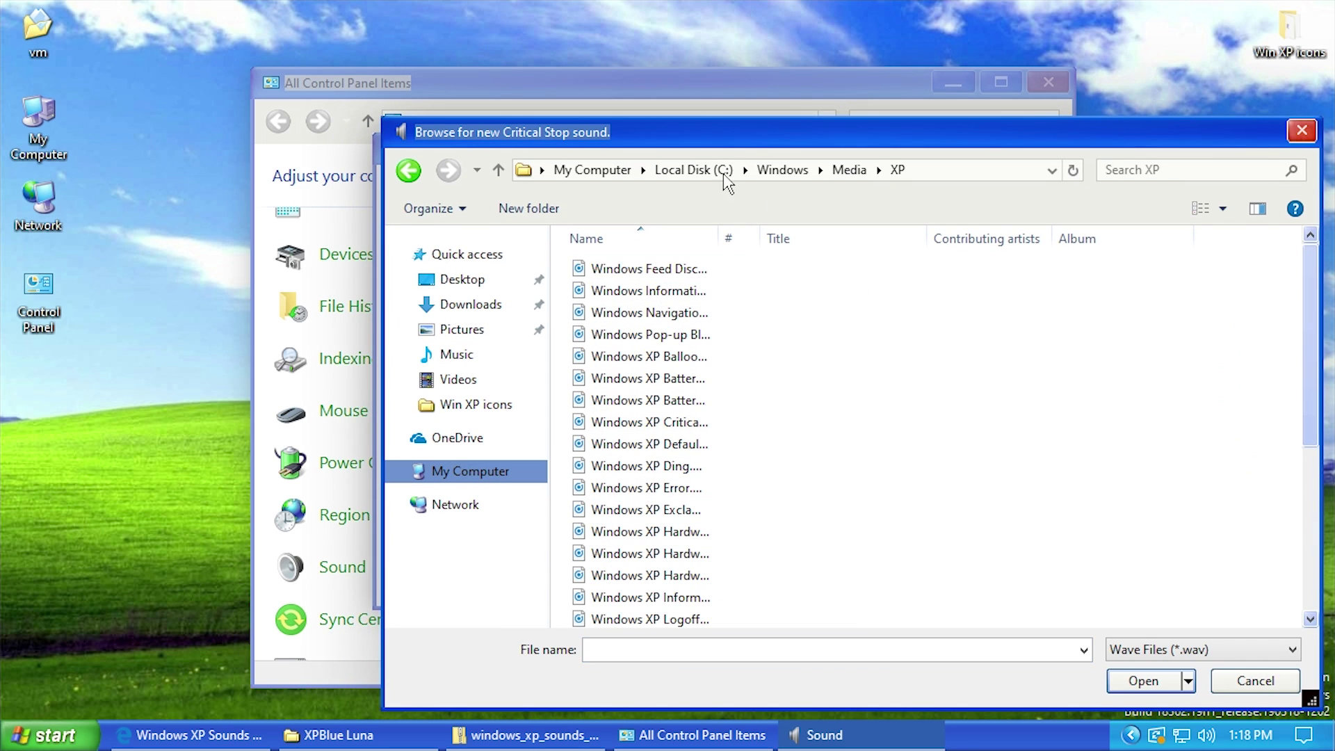
pyautogui.moveTo(649, 133); pyautogui.dragTo(641, 98)
pyautogui.scroll(-5, 706, 334)
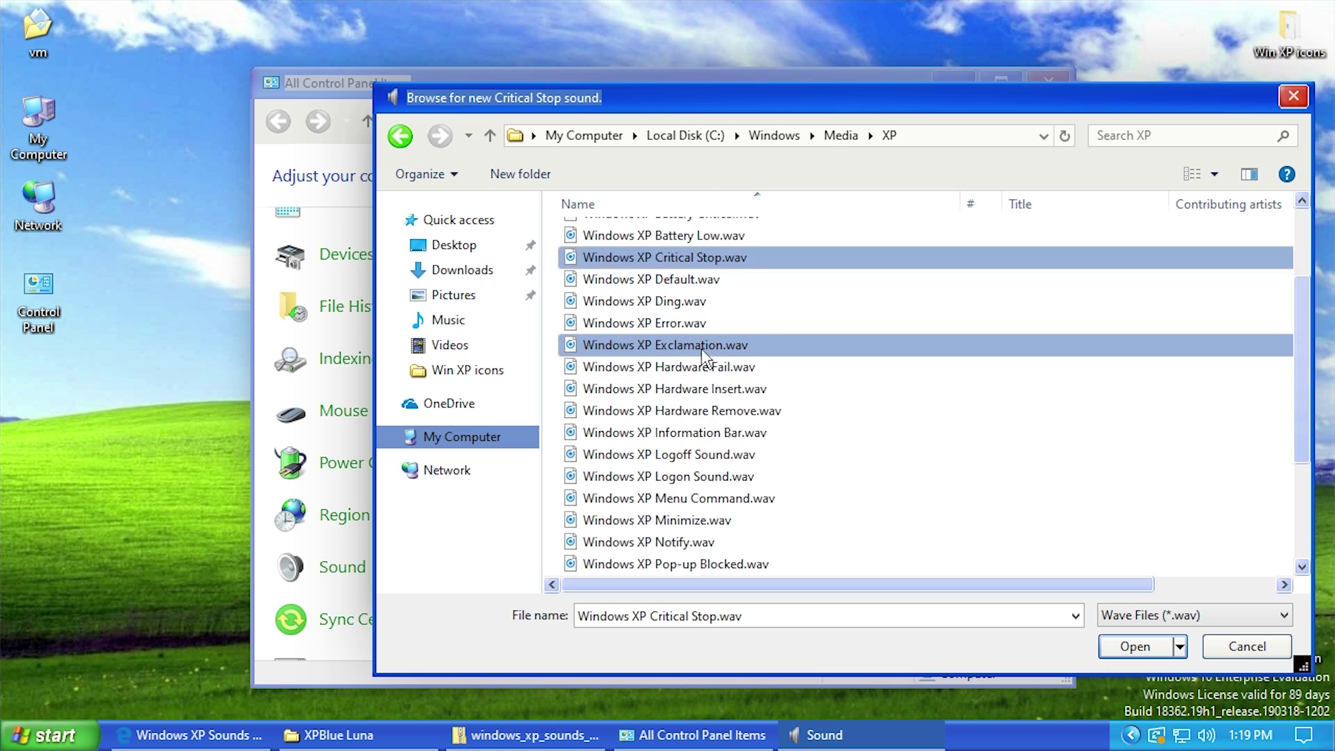
pyautogui.scroll(5, 694, 468)
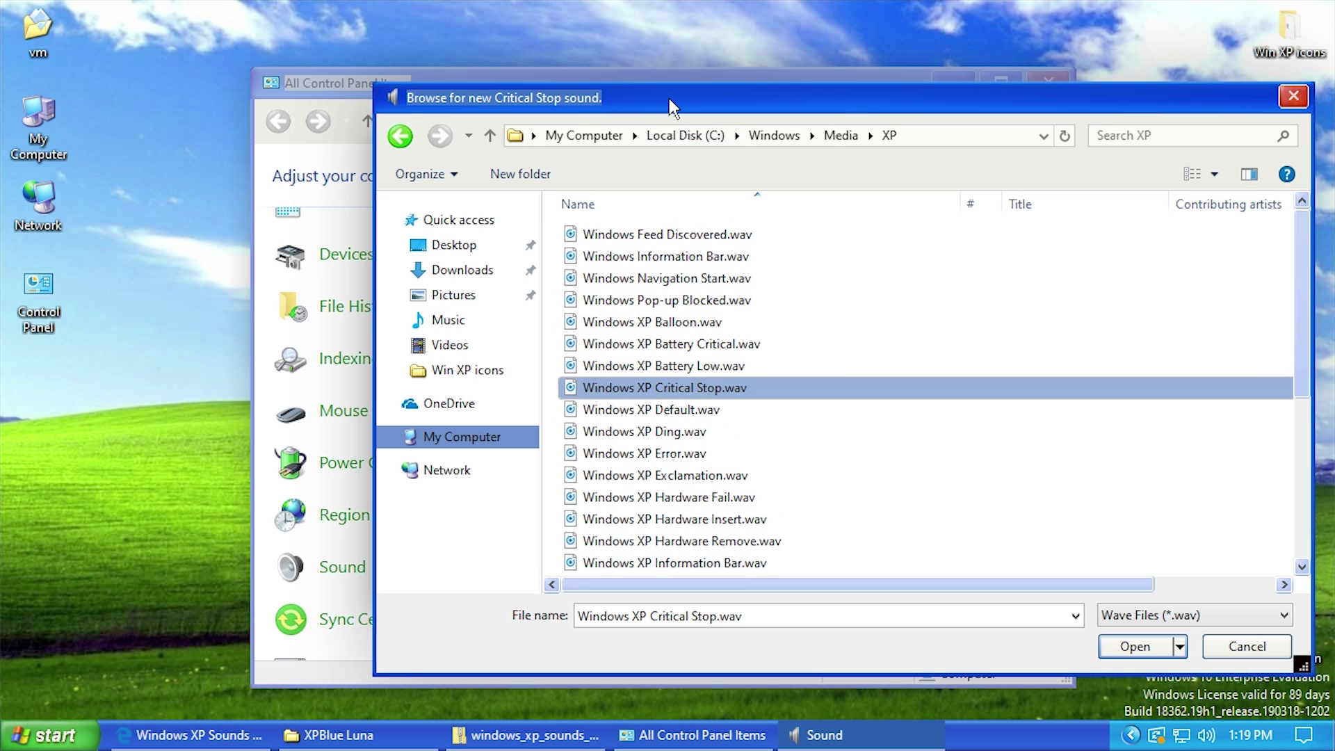
pyautogui.moveTo(669, 103); pyautogui.dragTo(674, 61)
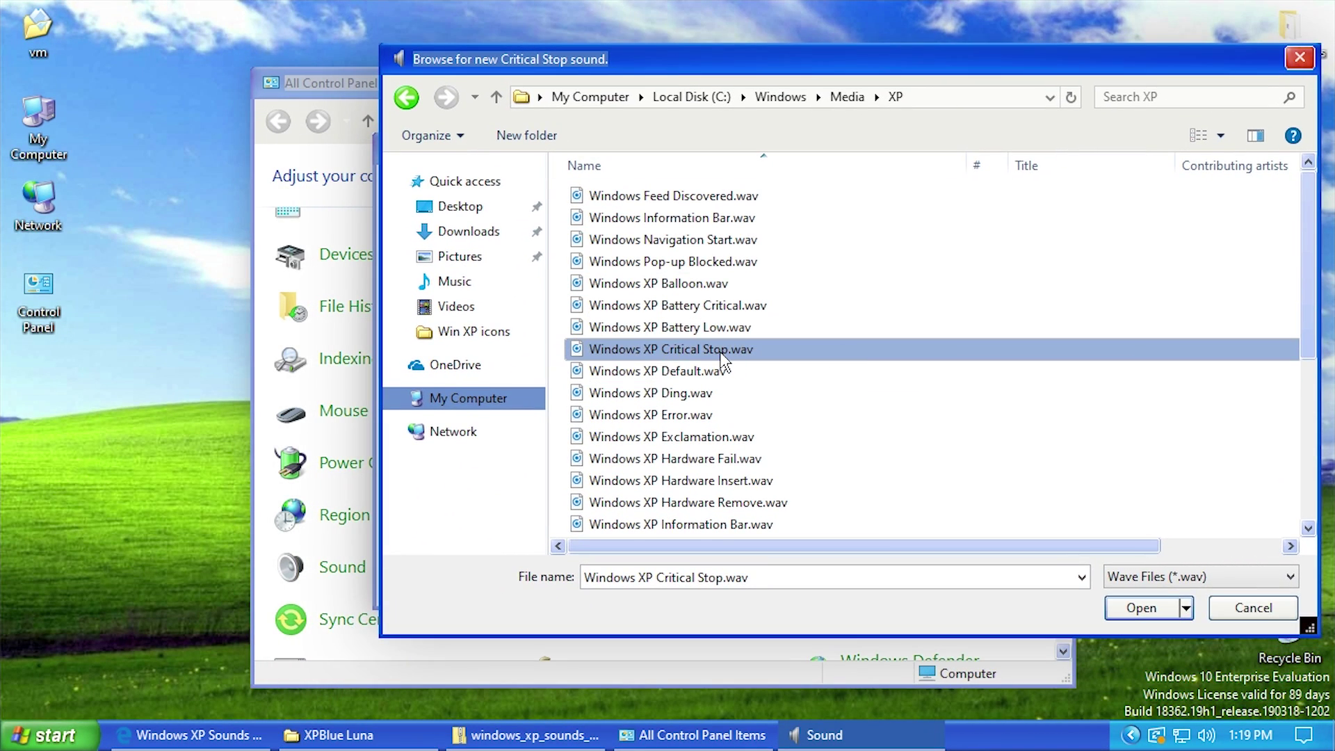
# Assign Windows XP Critical Stop.wav to the Critical Stop event, play it as a test and apply the change.
pyautogui.click(680, 353)
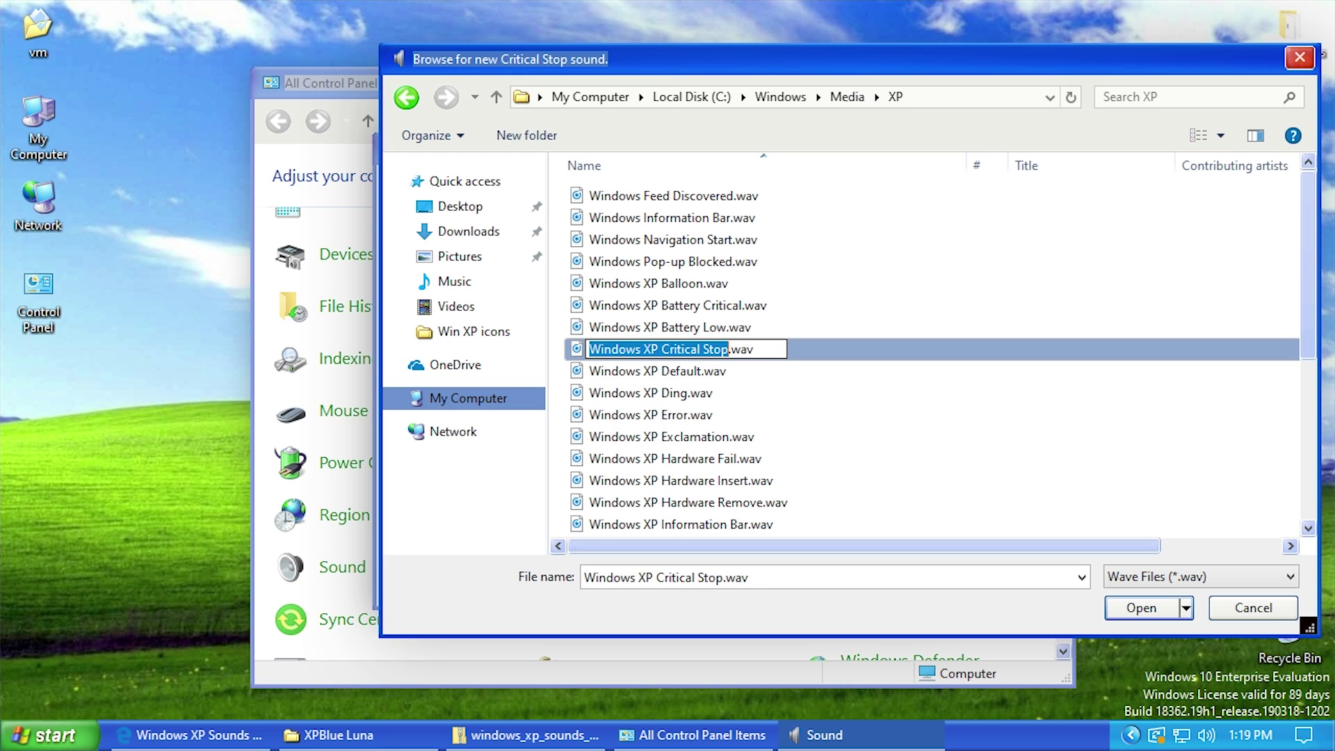
pyautogui.click(819, 352)
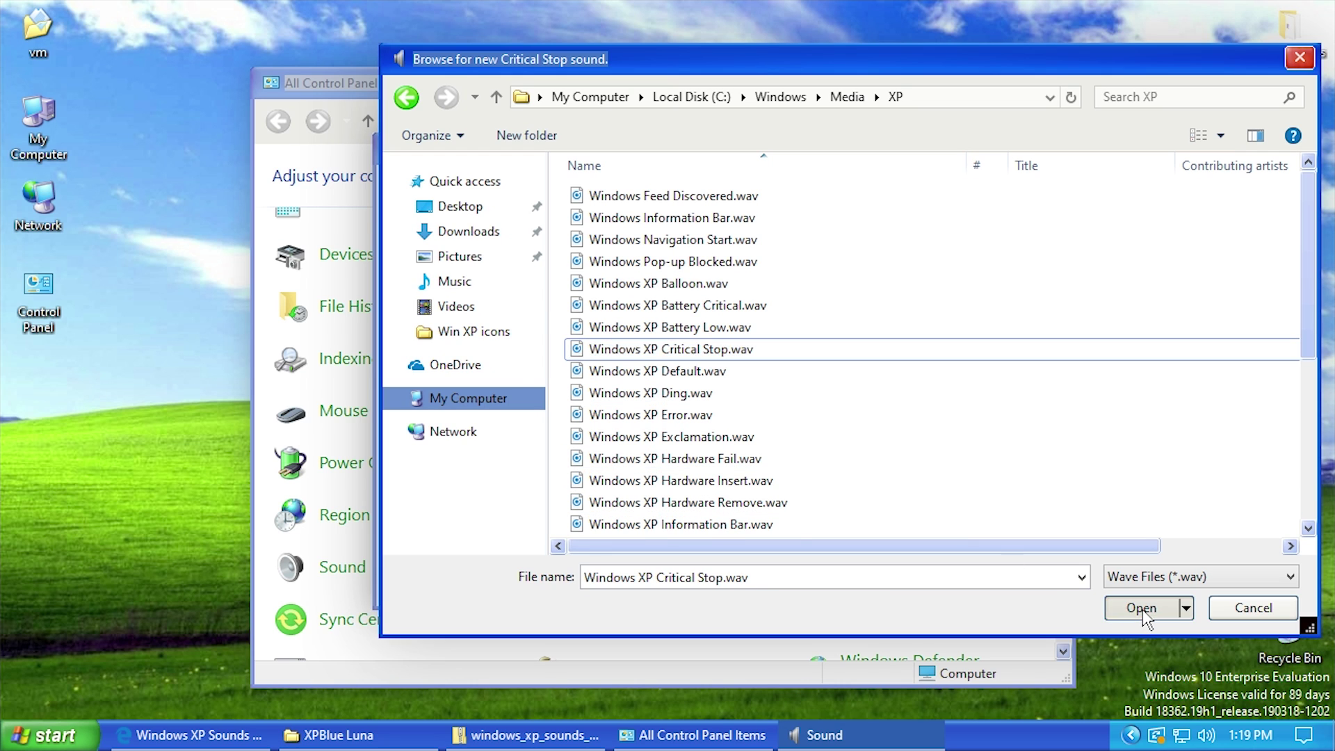
pyautogui.click(1142, 609)
pyautogui.click(654, 539)
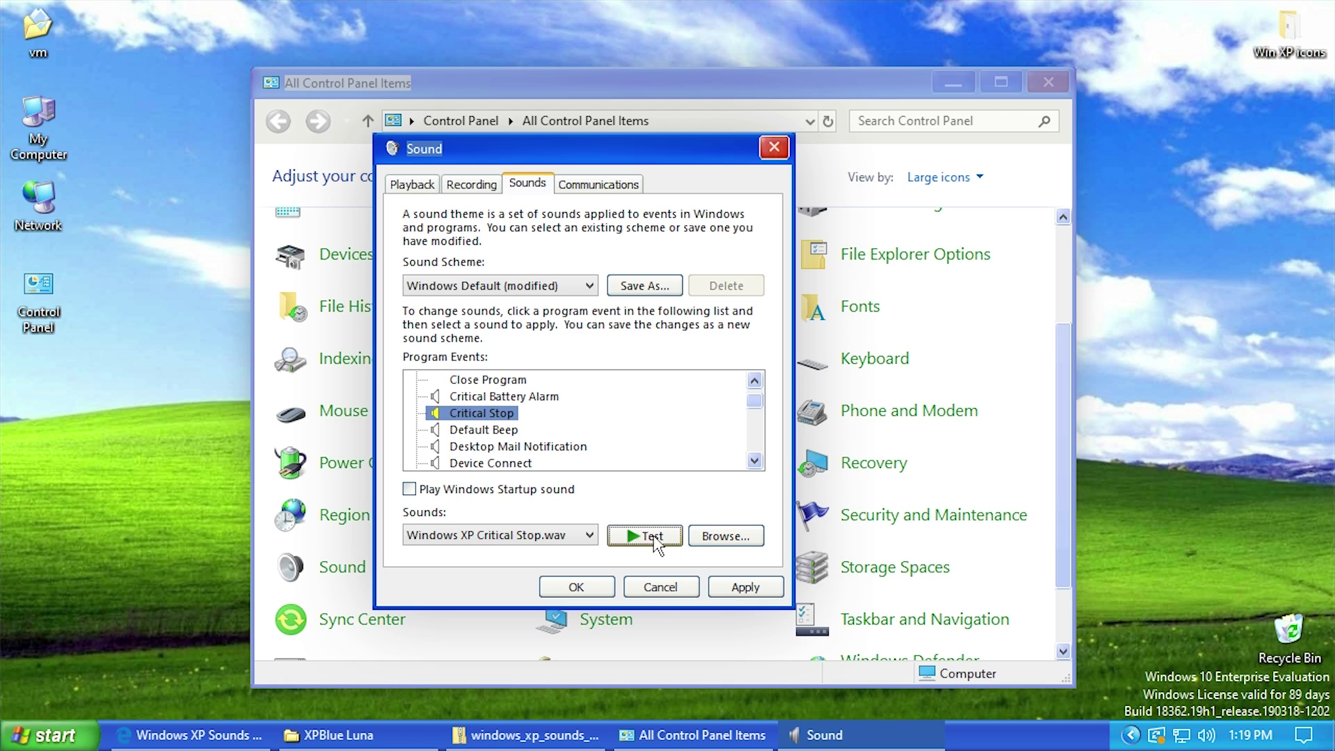
pyautogui.click(741, 590)
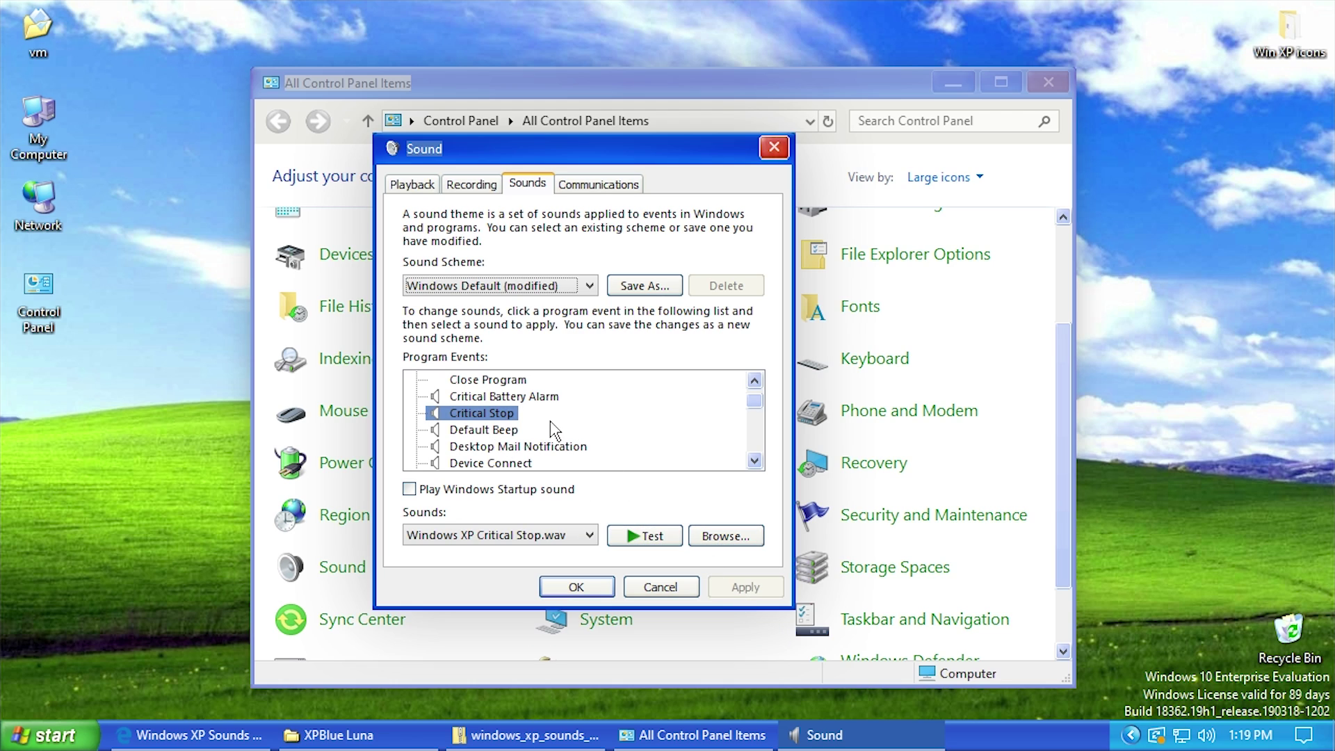
# Save the modified sound scheme as XP and choose it as the sound scheme.
pyautogui.scroll(-15, 554, 429)
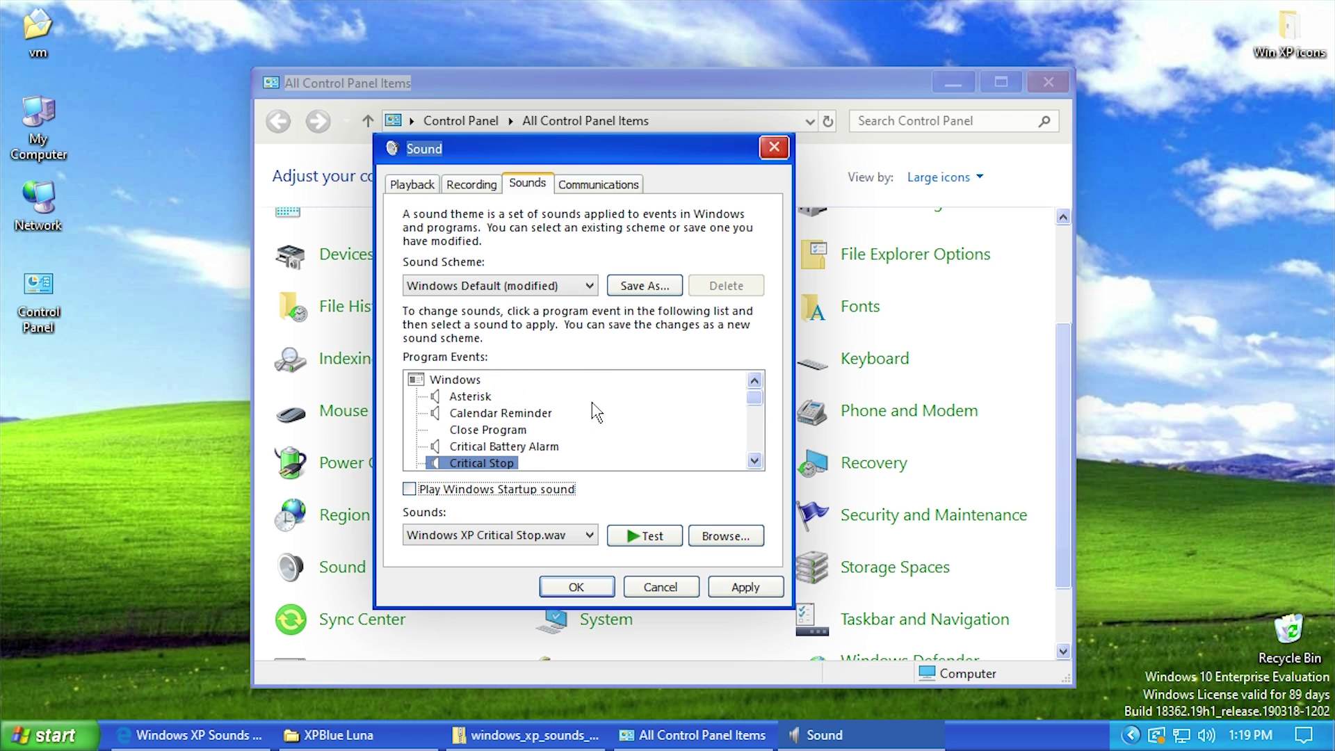
pyautogui.click(643, 286)
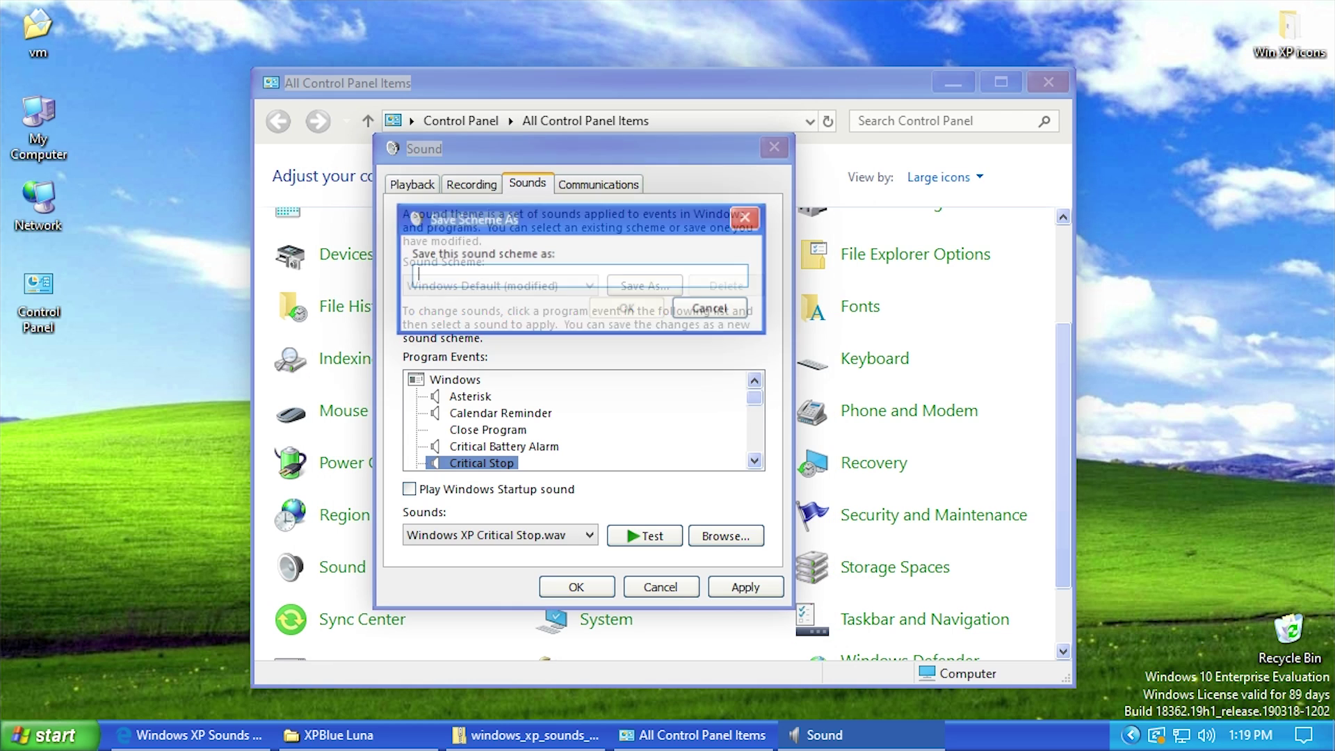
pyautogui.write('XP')
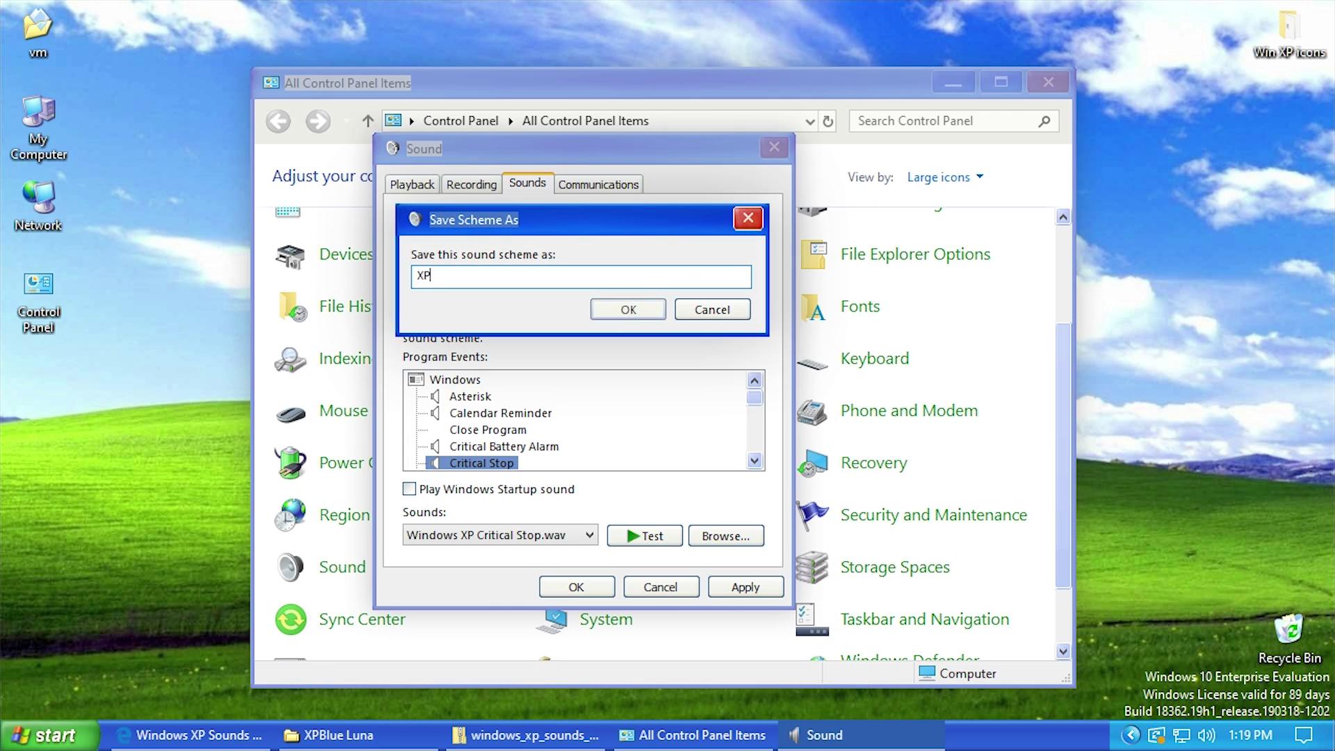
pyautogui.press('Return')
pyautogui.click(546, 287)
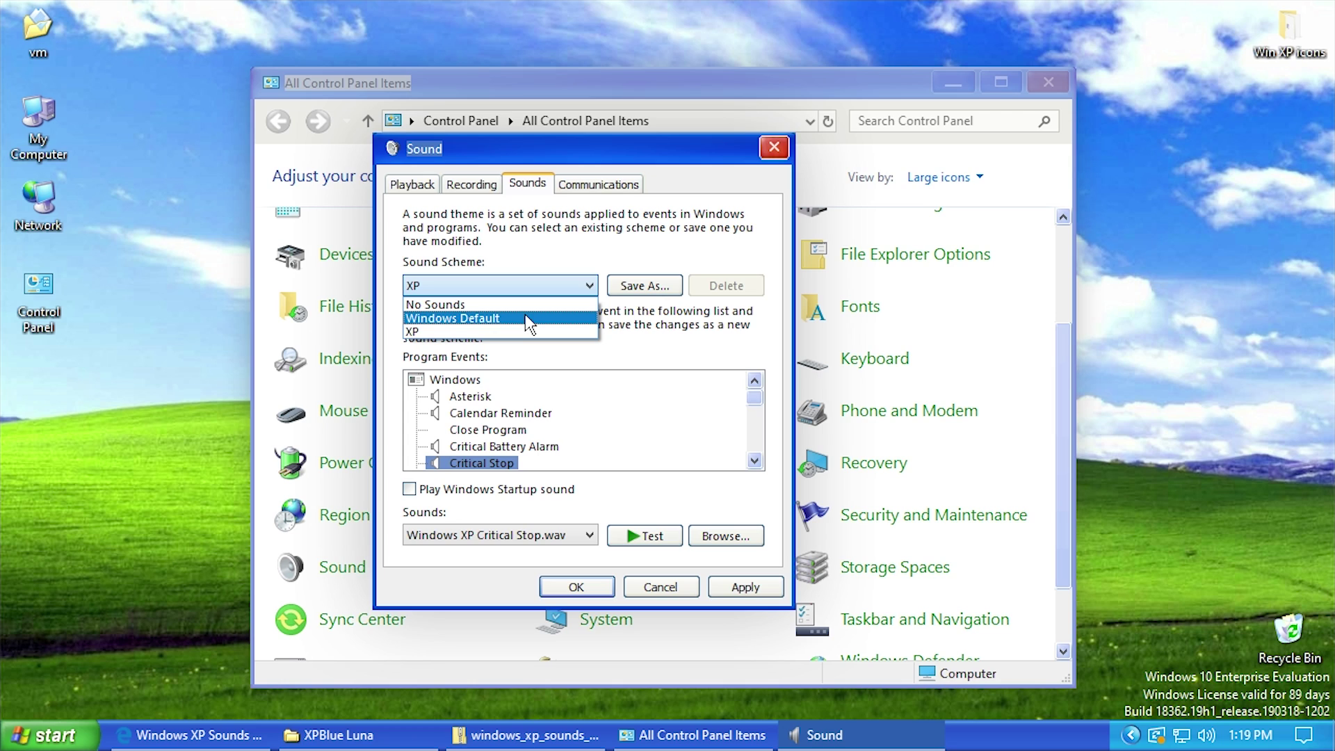
pyautogui.click(452, 331)
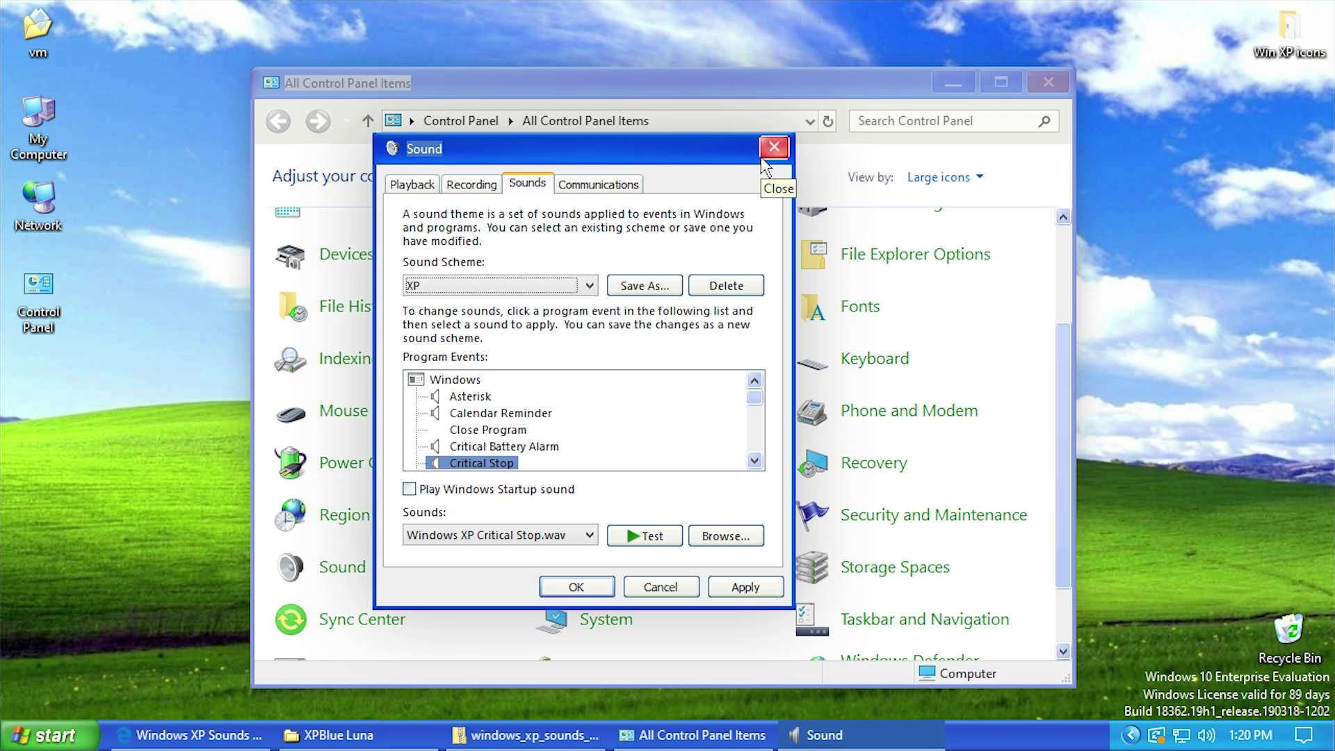
# Look through the program events of the XP scheme and close the Sound settings.
pyautogui.scroll(-20, 561, 438)
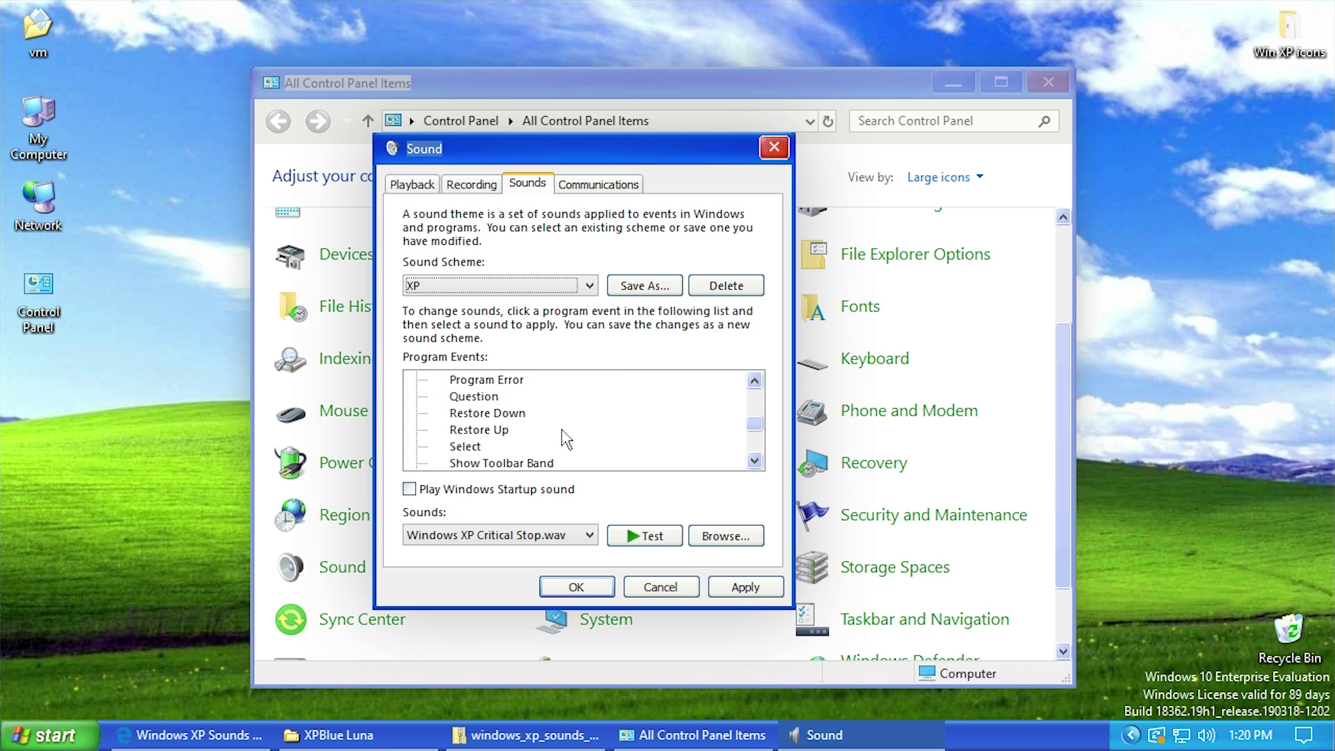
pyautogui.scroll(18, 498, 424)
pyautogui.scroll(3, 497, 424)
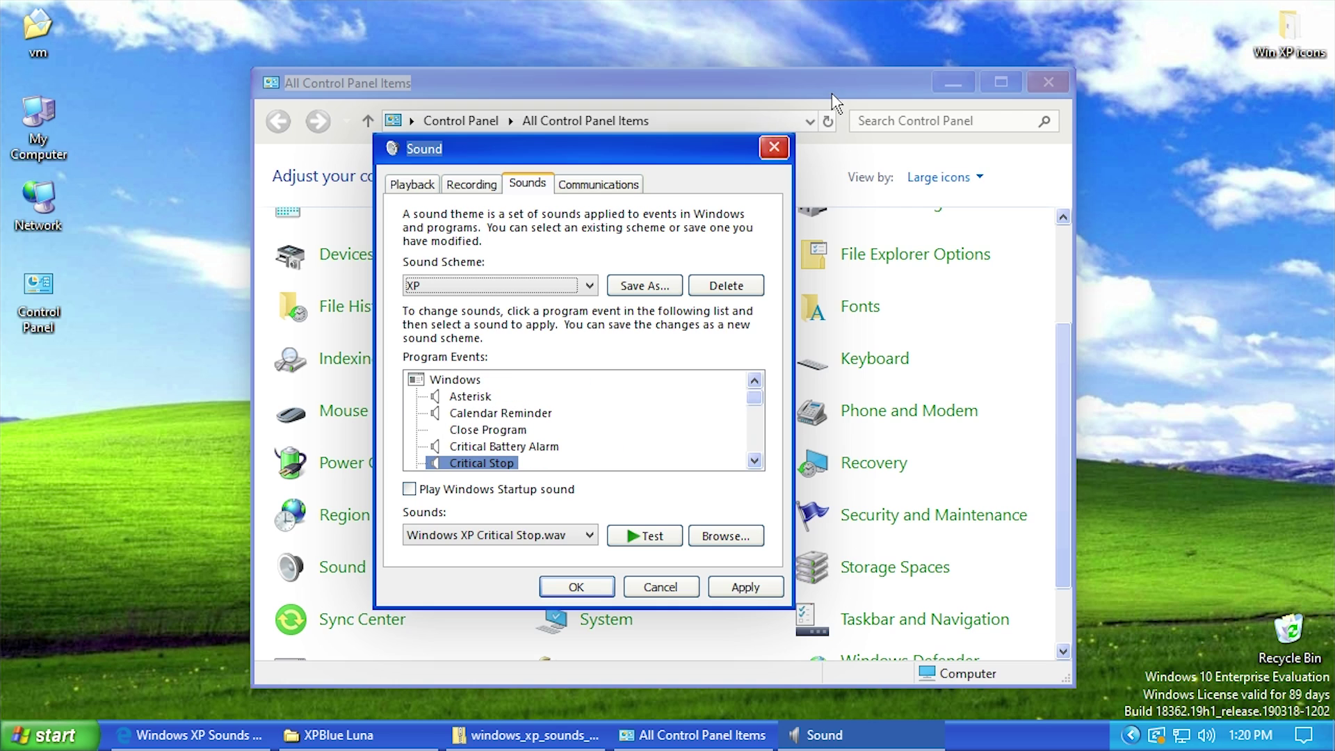
pyautogui.click(773, 149)
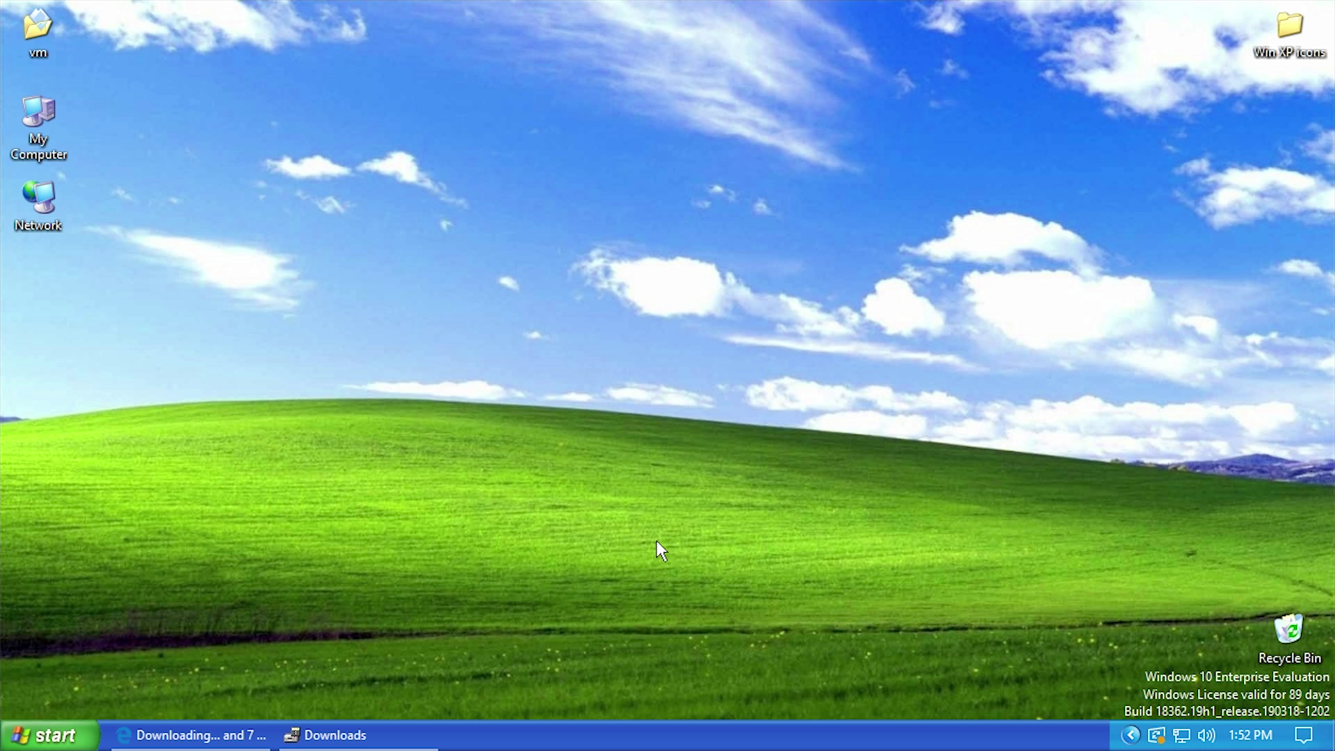
# View the Network location, dismissing its message, and My Computer from the desktop, closing each window.
pyautogui.click(39, 203)
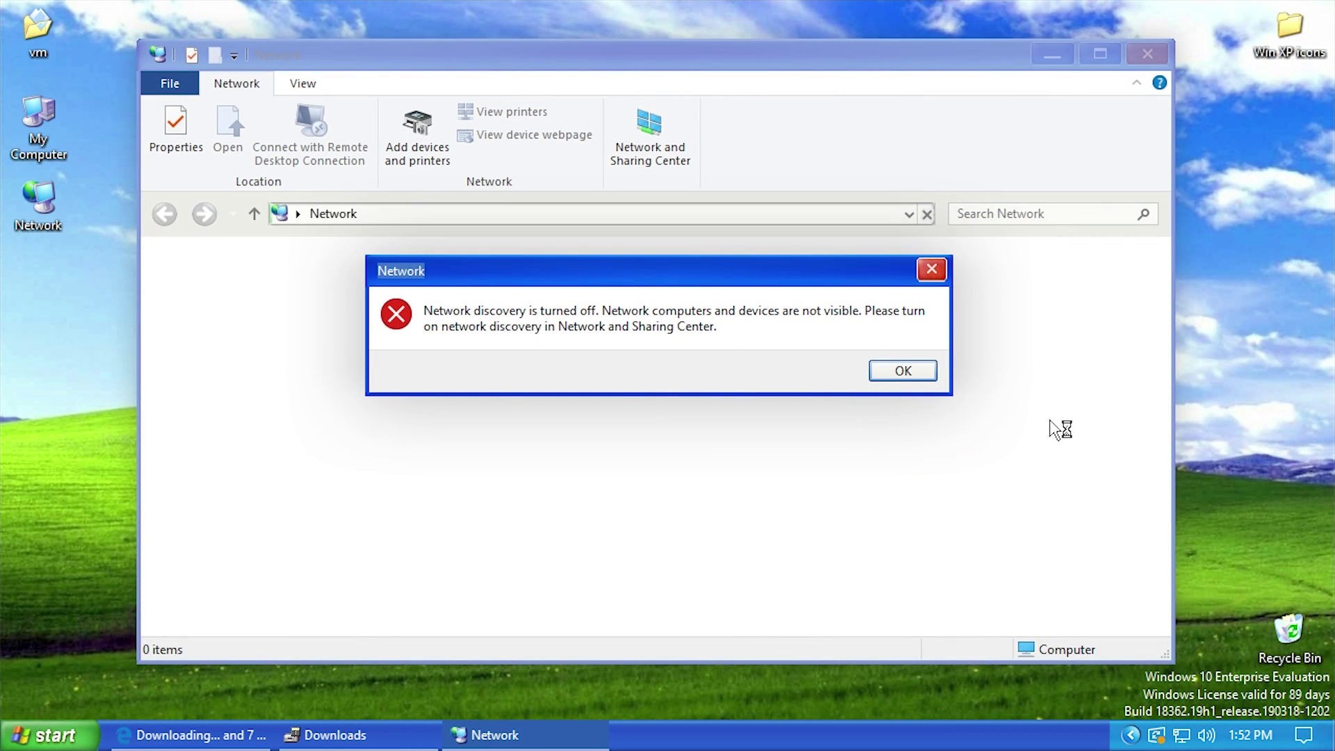
pyautogui.click(897, 370)
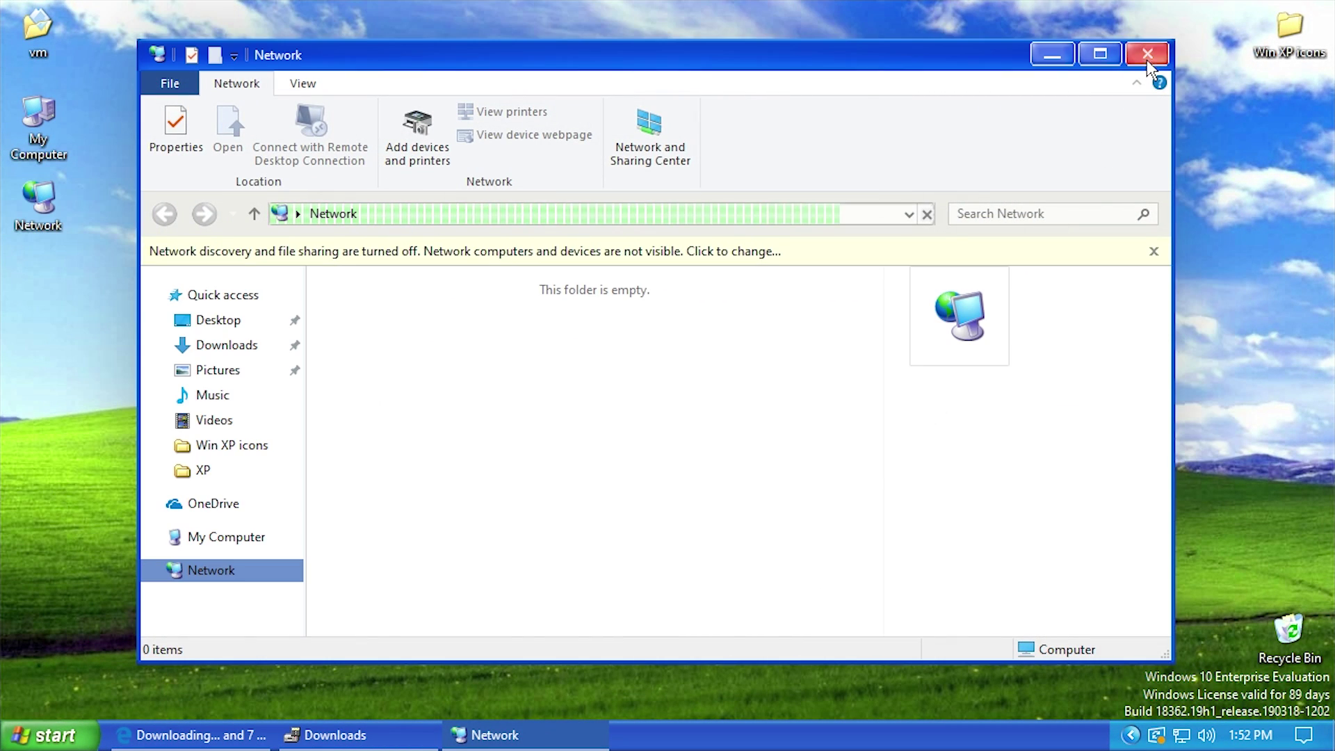
pyautogui.click(1147, 55)
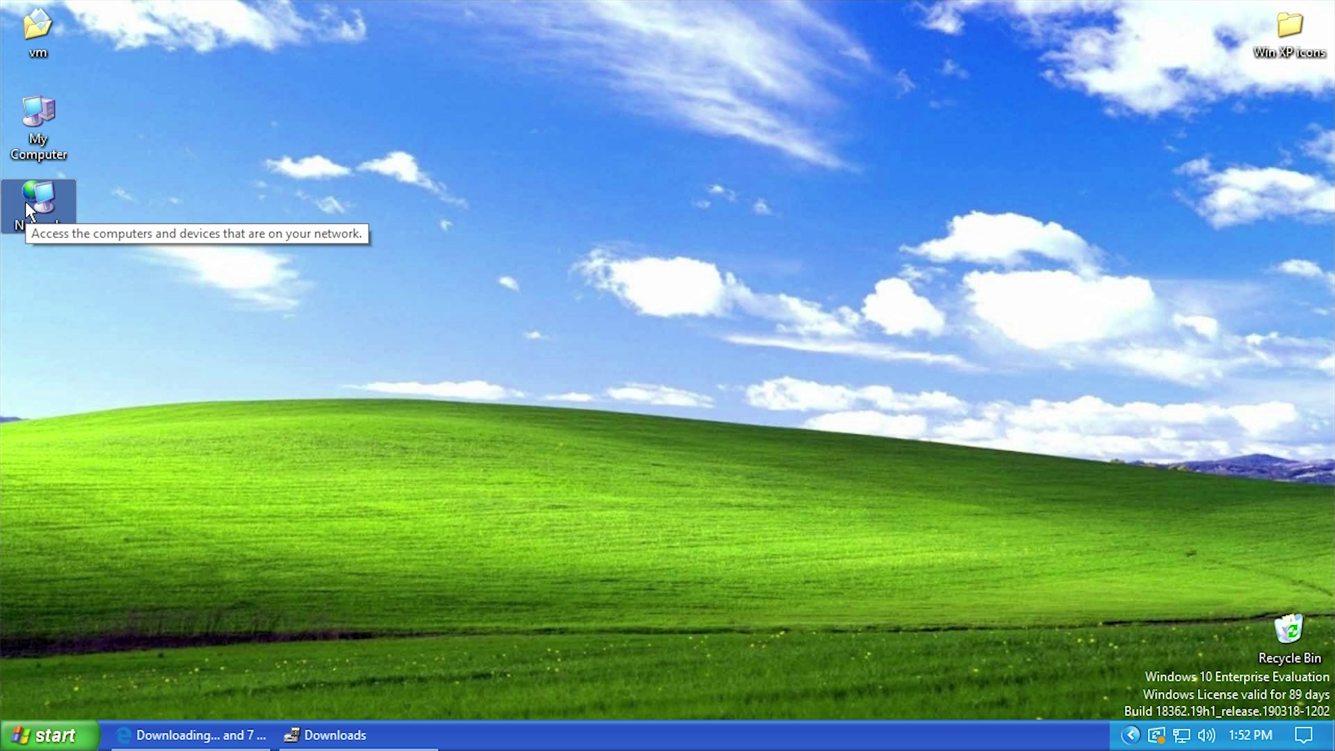
pyautogui.doubleClick(36, 135)
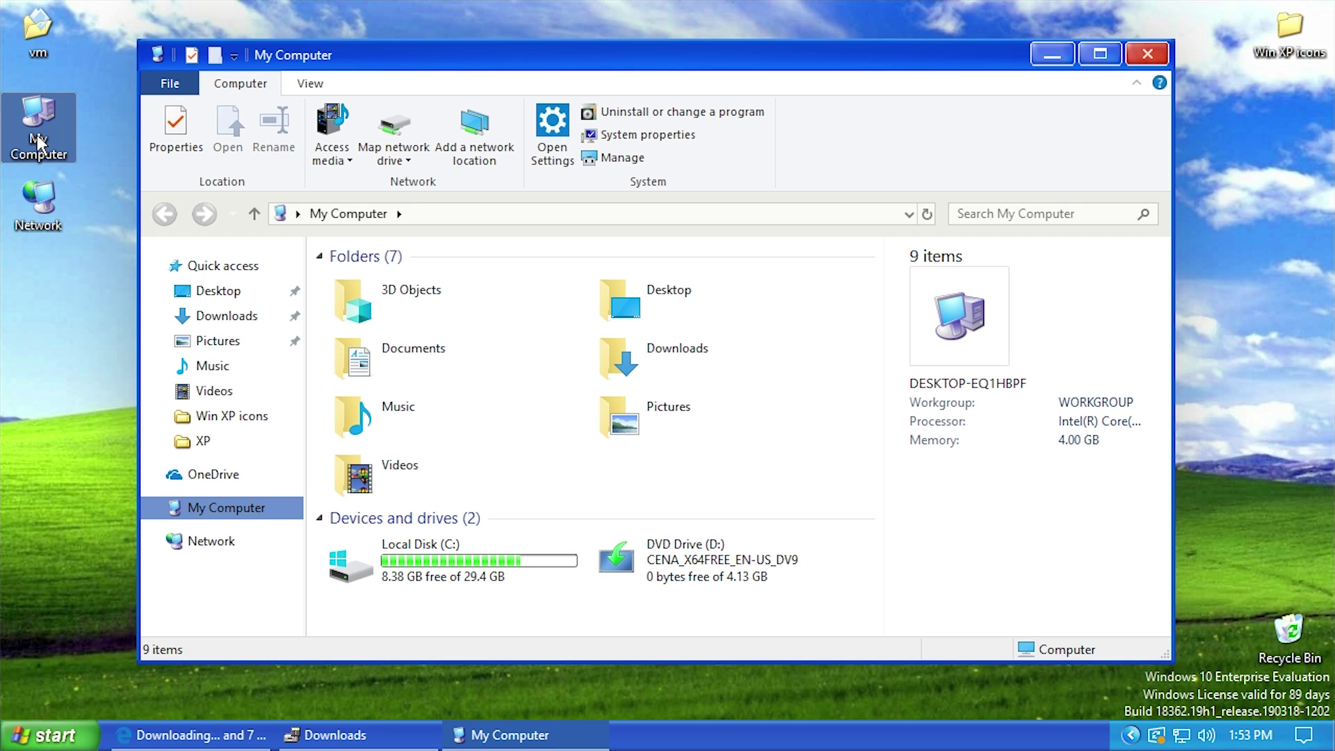
pyautogui.click(1148, 52)
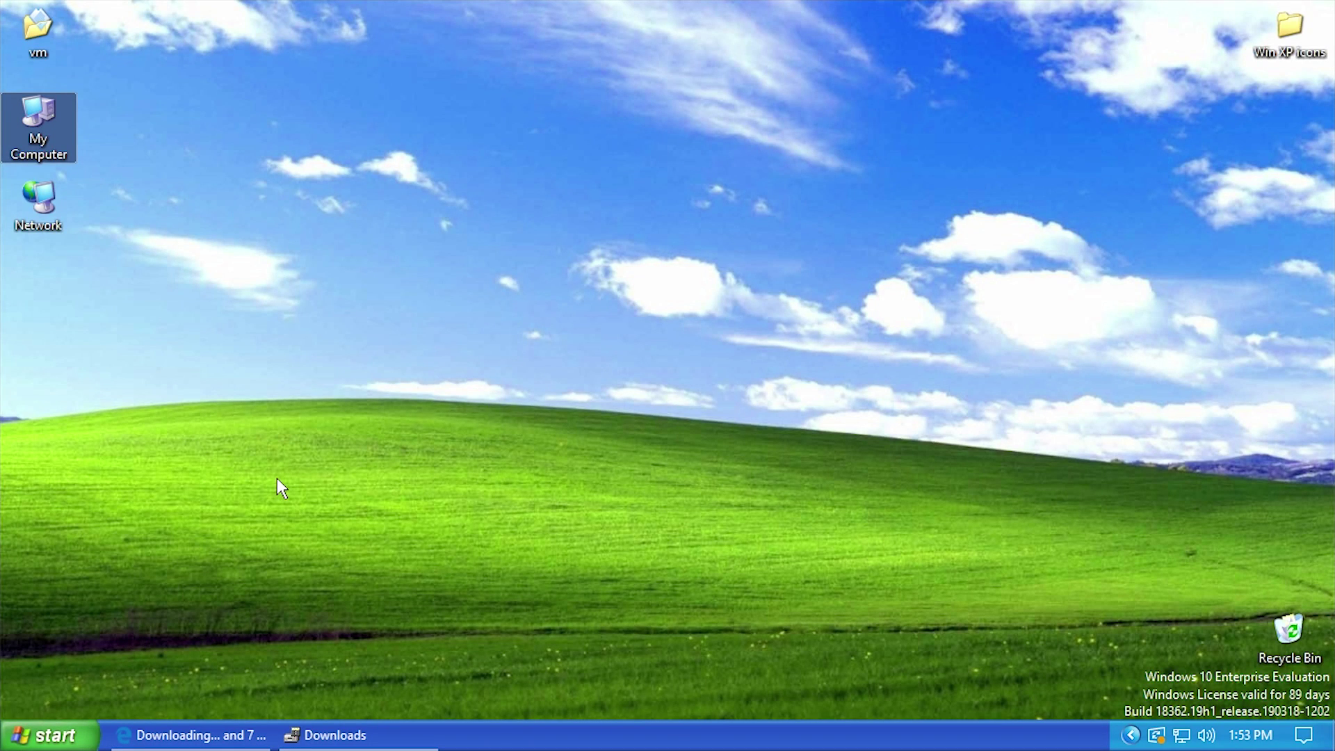
# Find the animation setting in Windows Settings and turn off Show animations in Windows.
pyautogui.press('super+i')
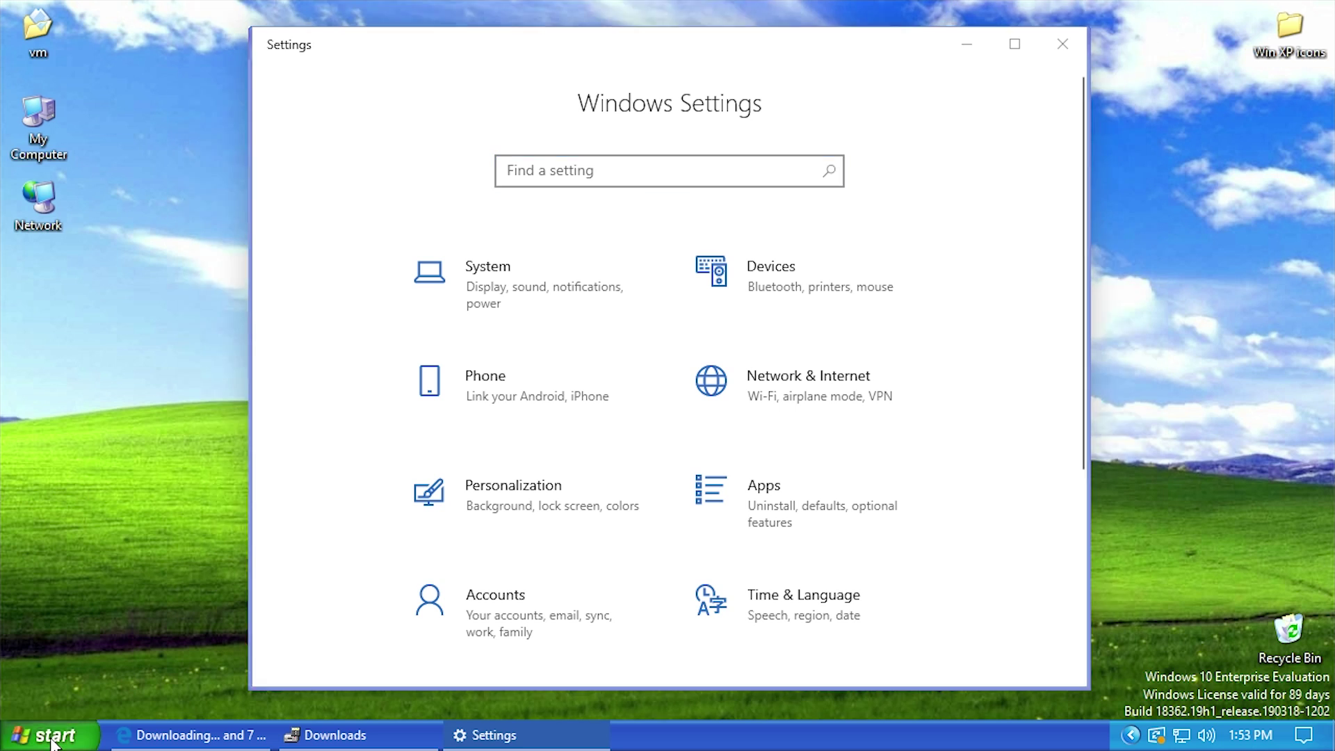
pyautogui.write('animation')
pyautogui.press('Return')
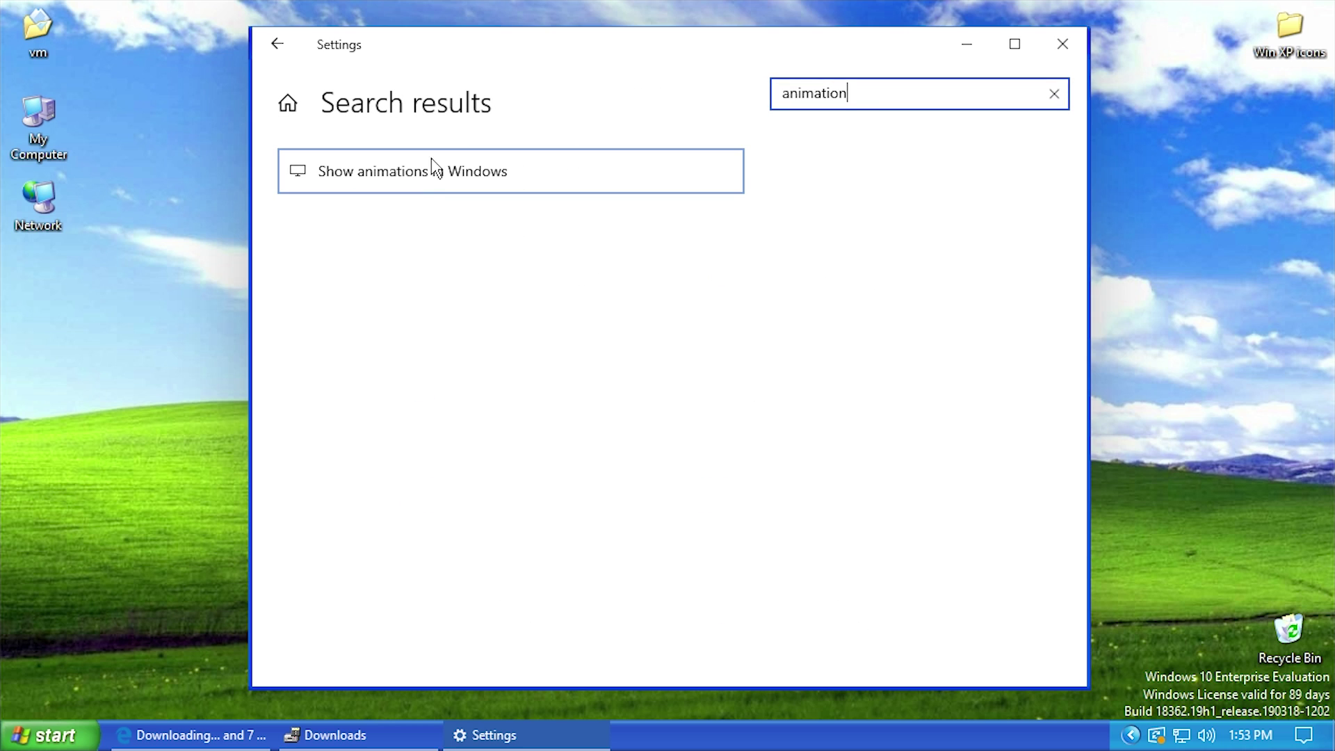
pyautogui.click(420, 185)
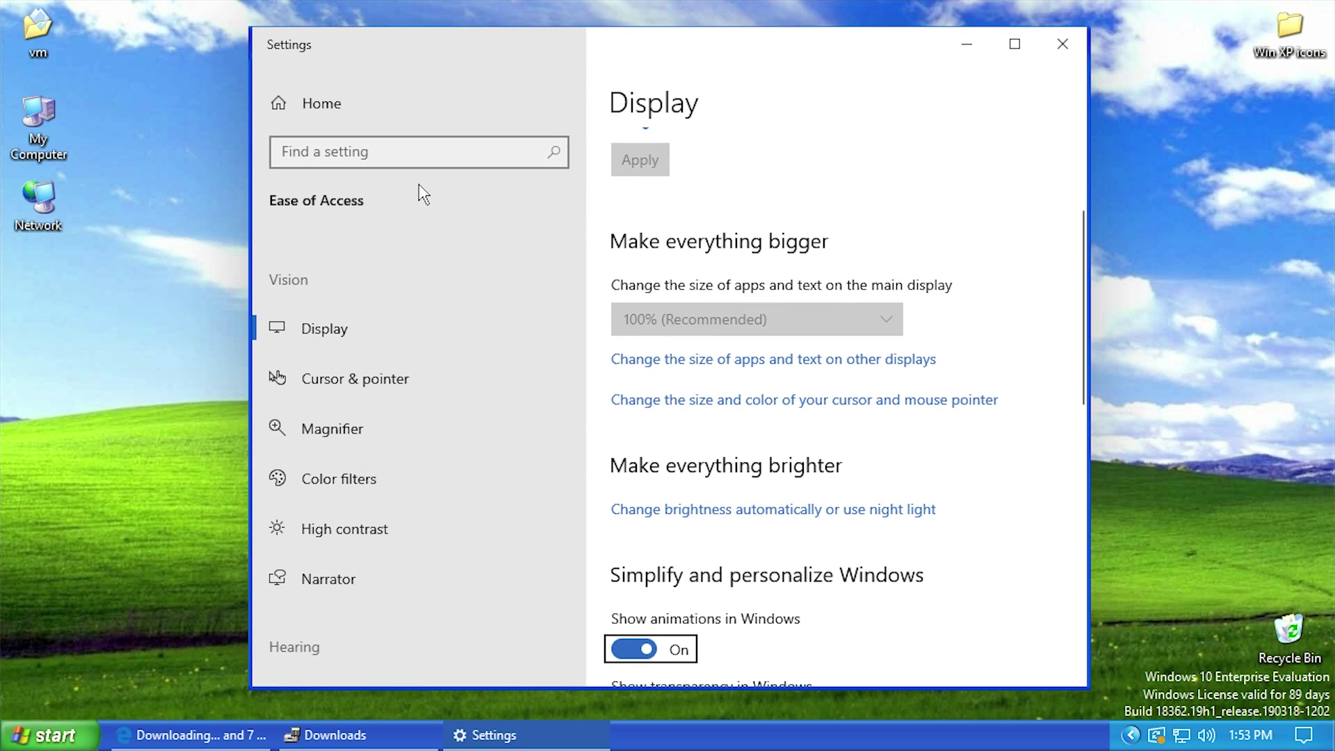
pyautogui.scroll(-3, 784, 439)
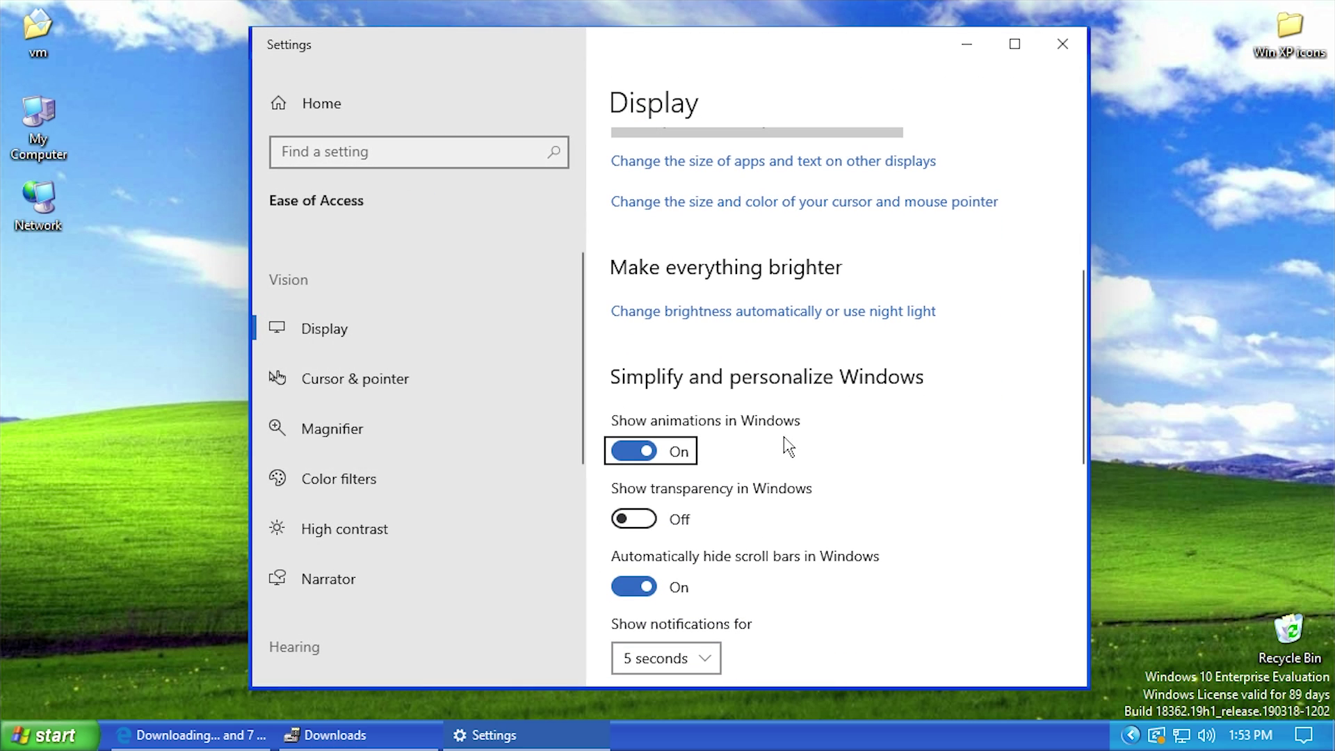
pyautogui.click(626, 450)
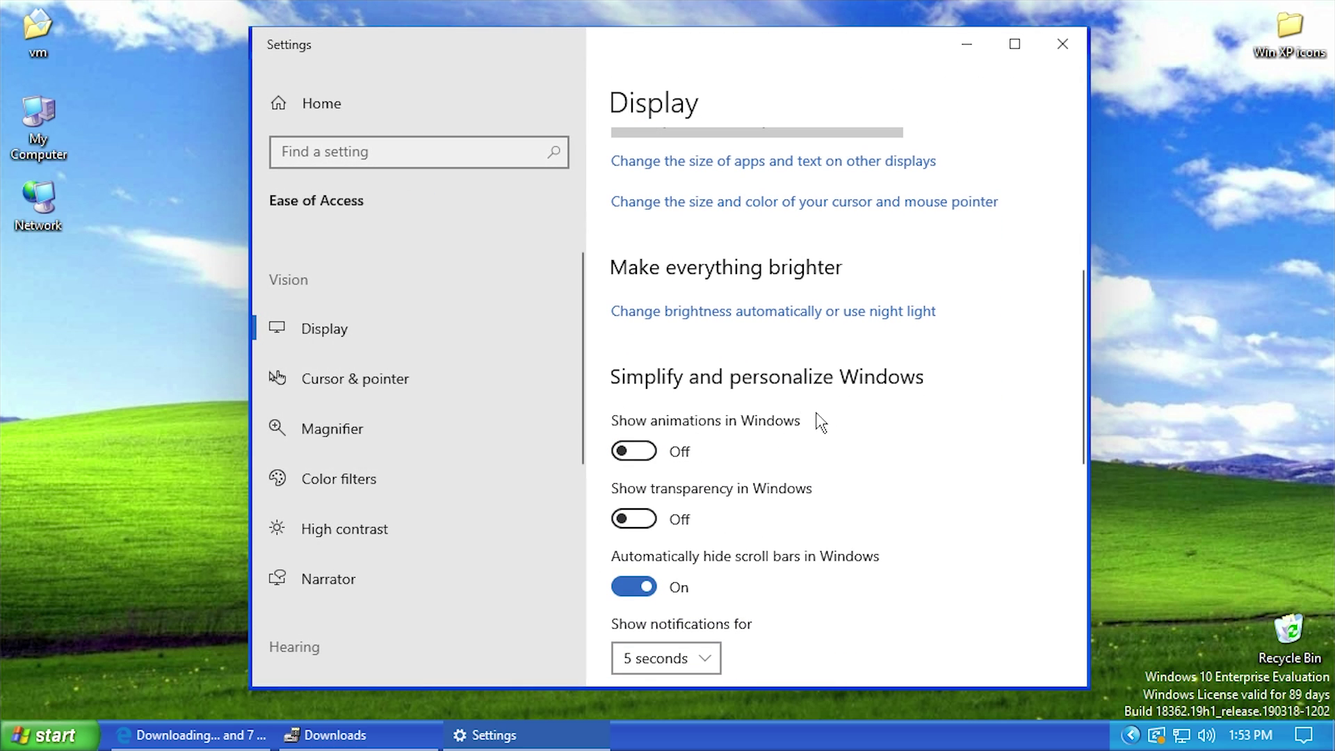
# Turn off Automatically hide scroll bars in Windows, comparing both states, and close Settings.
pyautogui.scroll(-6, 807, 417)
pyautogui.scroll(2, 773, 445)
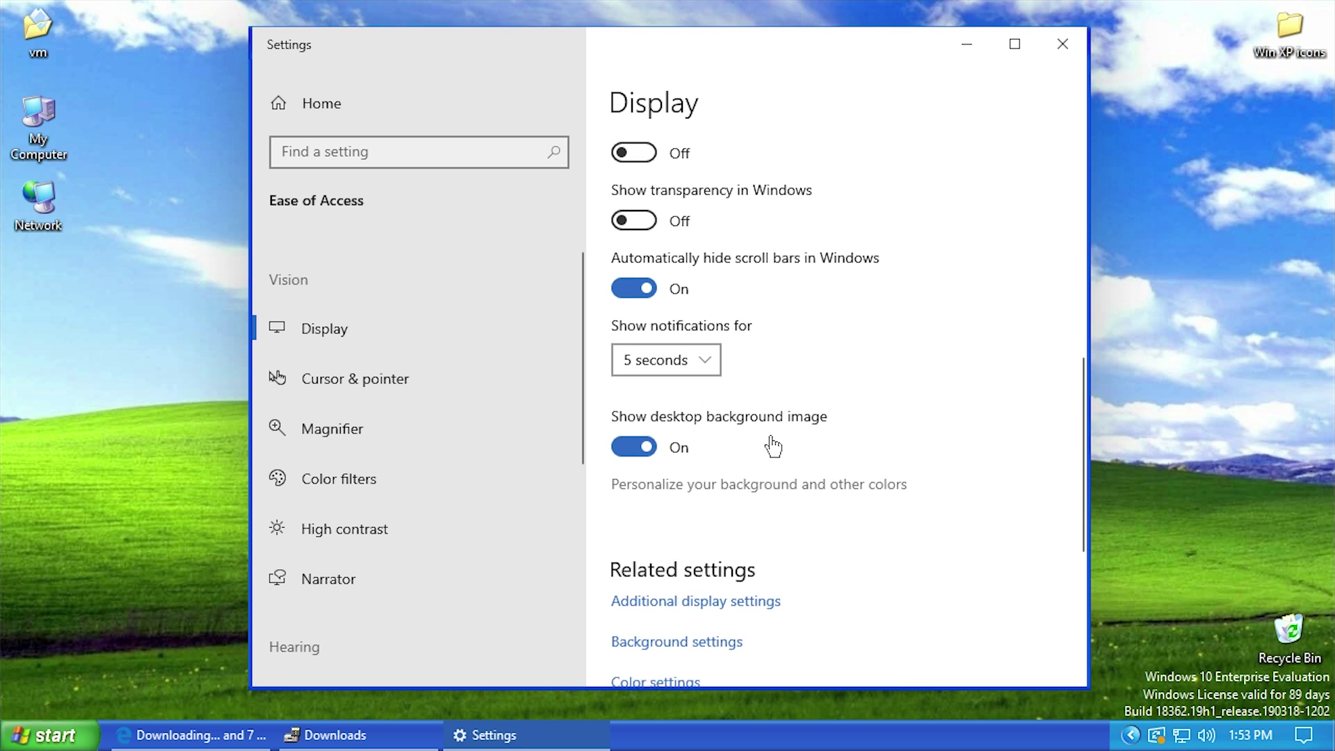
pyautogui.click(641, 292)
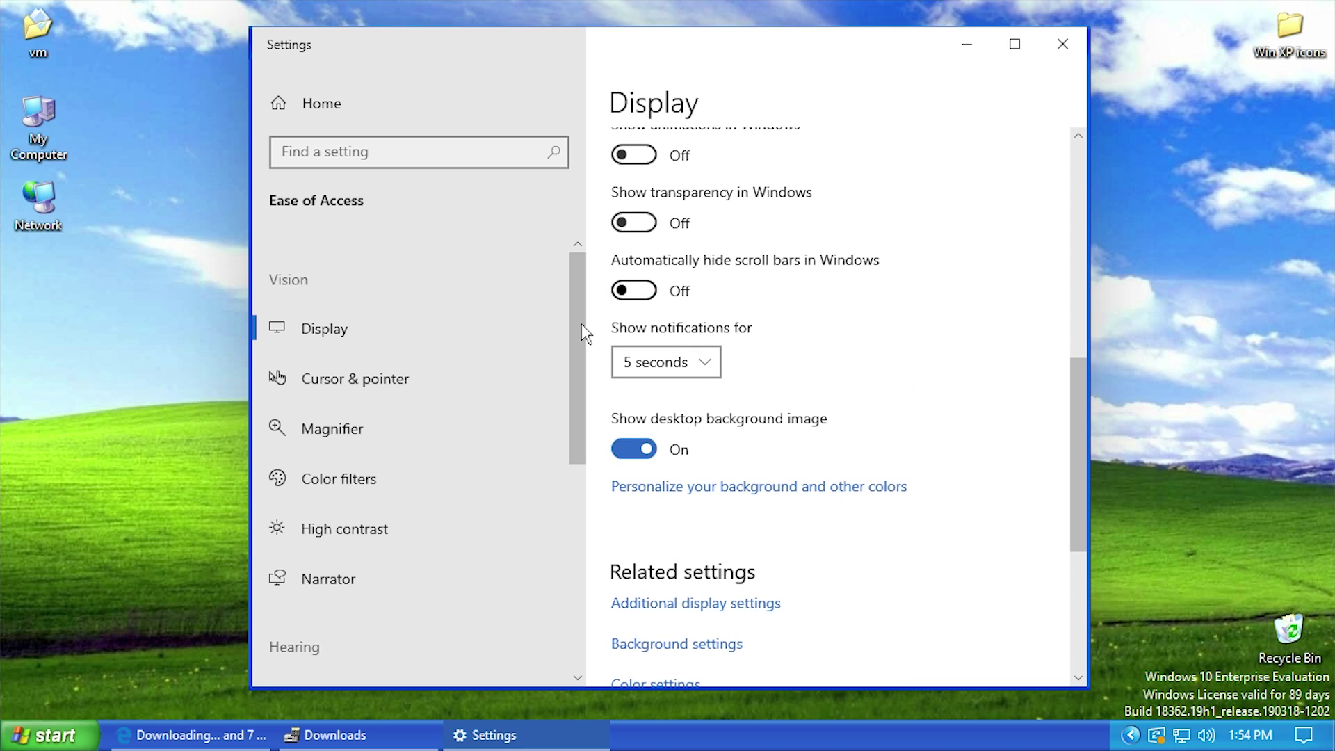
pyautogui.click(644, 296)
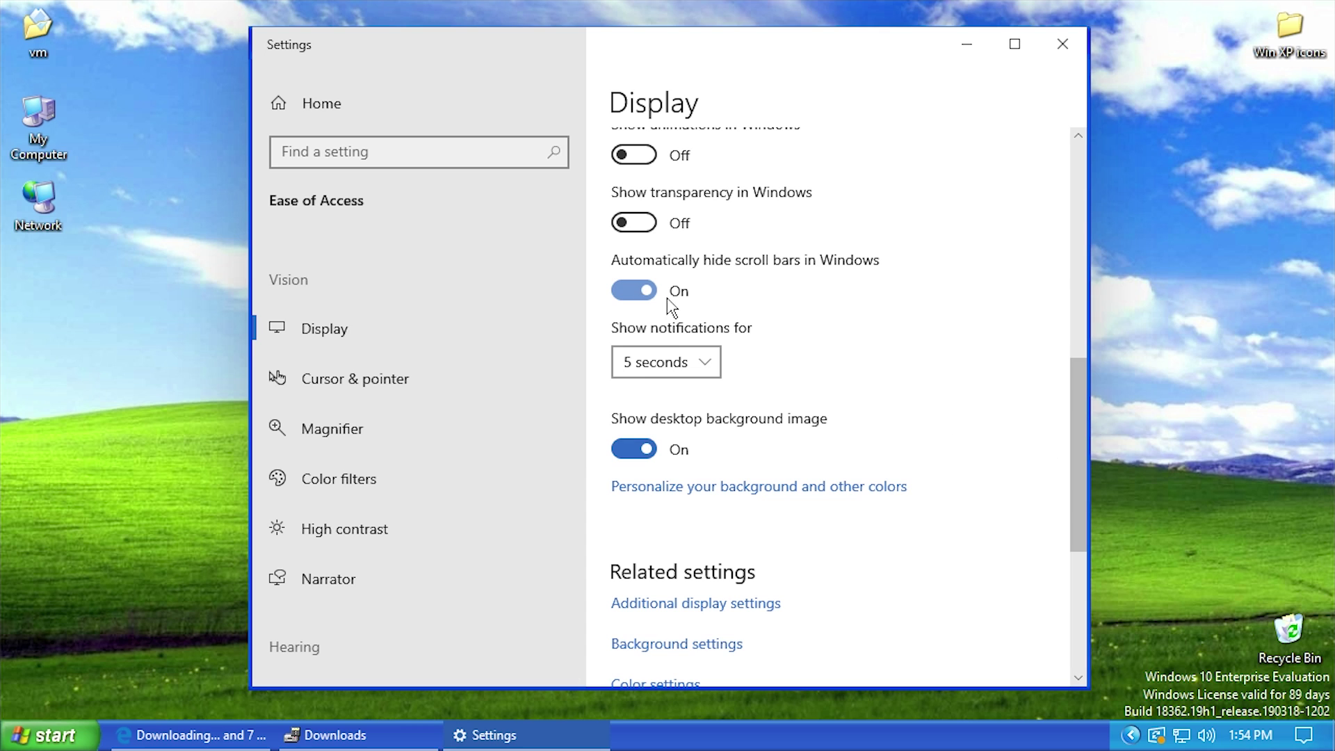
pyautogui.moveTo(582, 316)
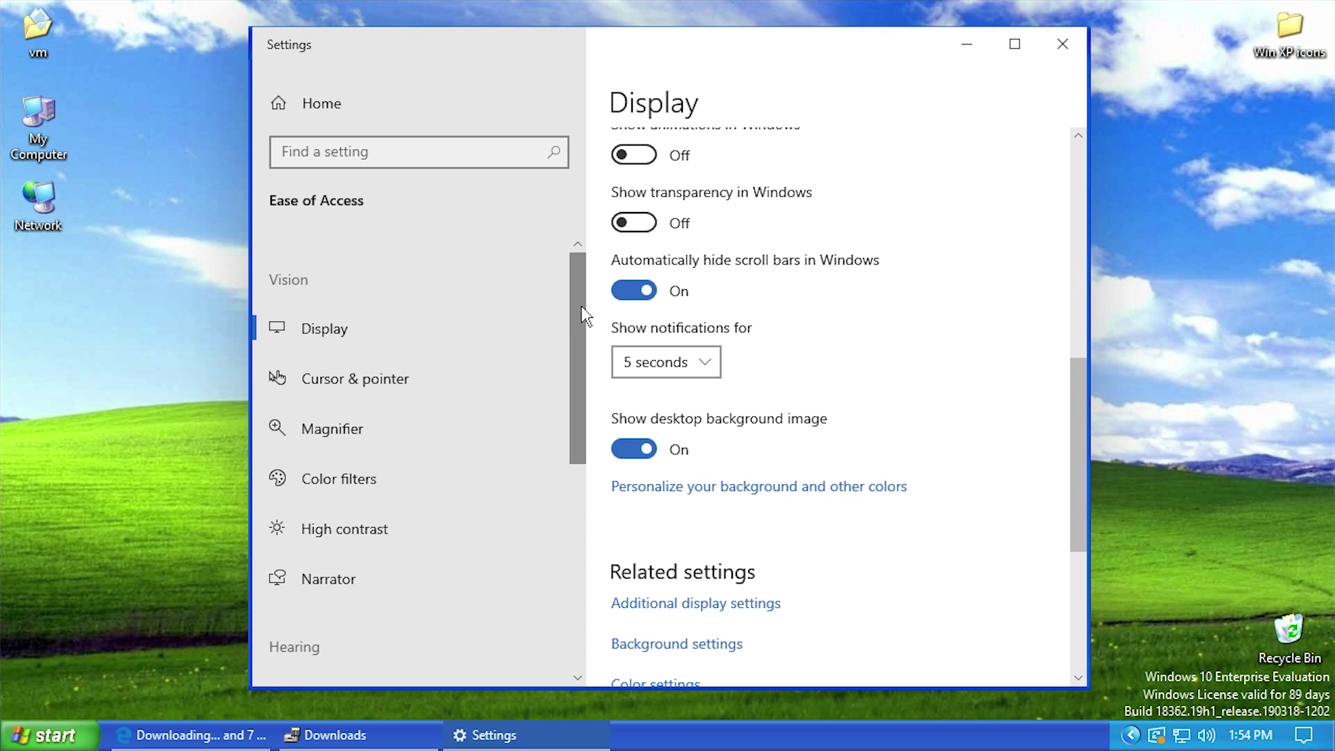
pyautogui.click(637, 296)
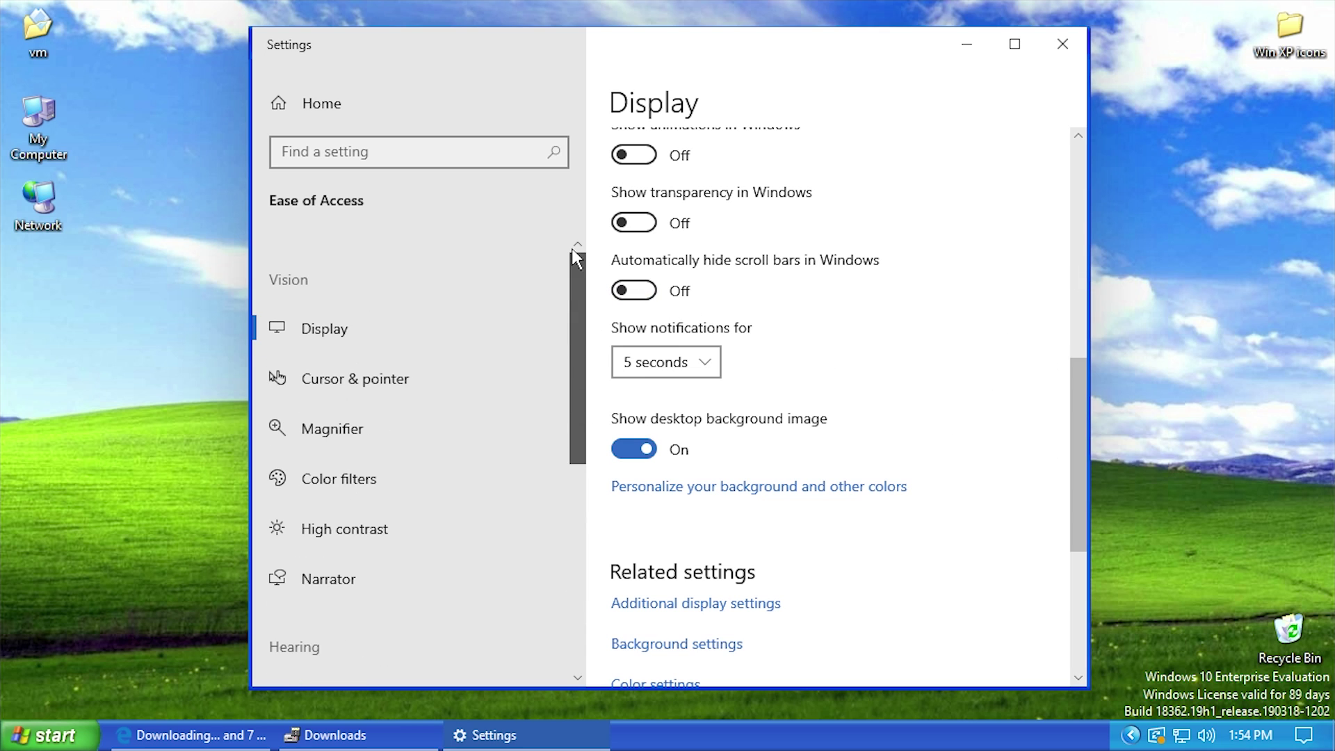
pyautogui.scroll(-5, 736, 426)
pyautogui.scroll(4, 743, 349)
pyautogui.scroll(5, 765, 441)
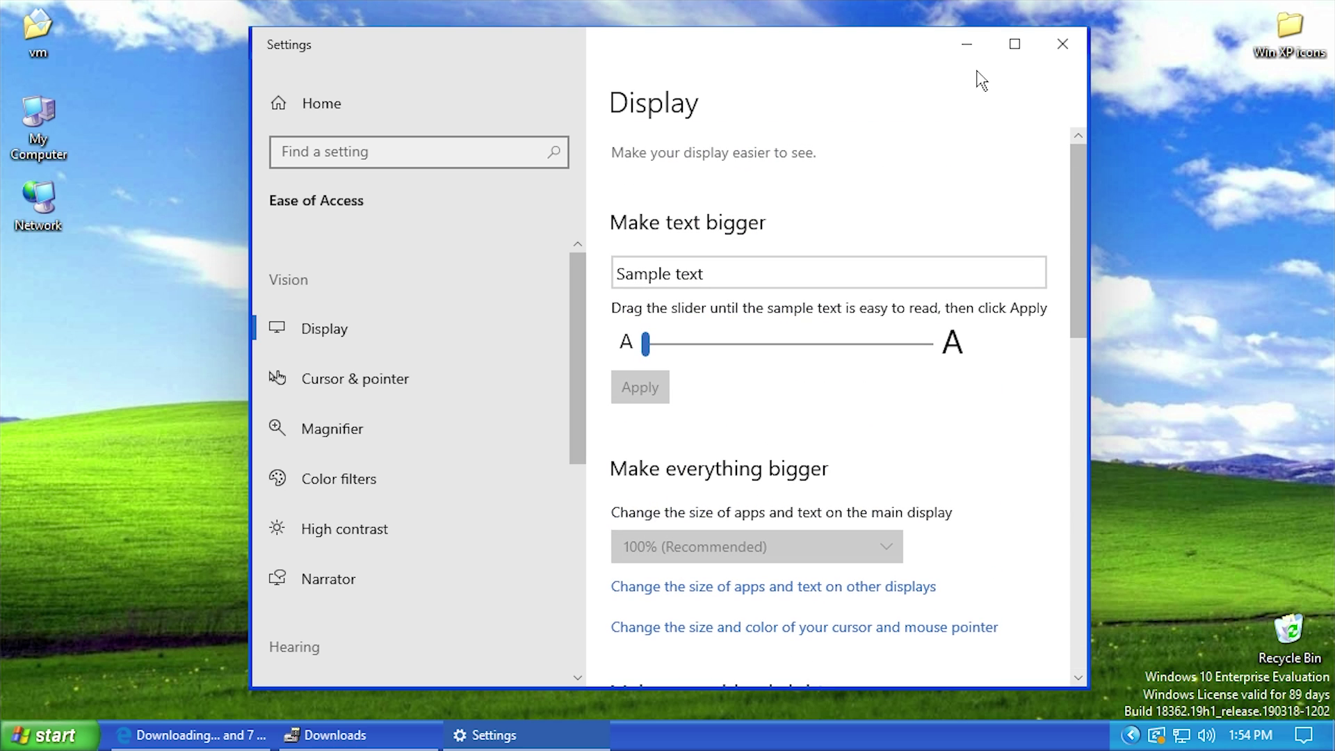
pyautogui.click(1062, 44)
# Open My Computer from the desktop to check how windows open and close without animations.
pyautogui.doubleClick(48, 125)
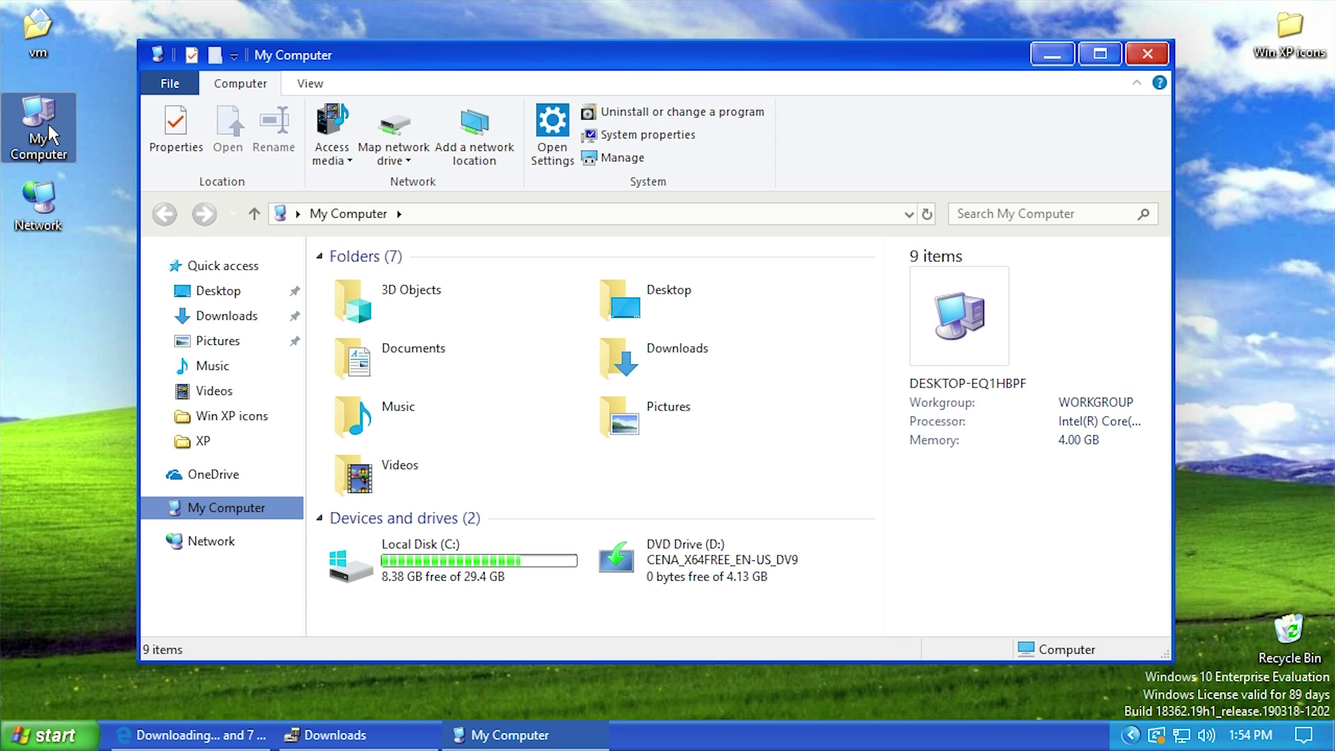
pyautogui.click(1147, 54)
pyautogui.click(835, 174)
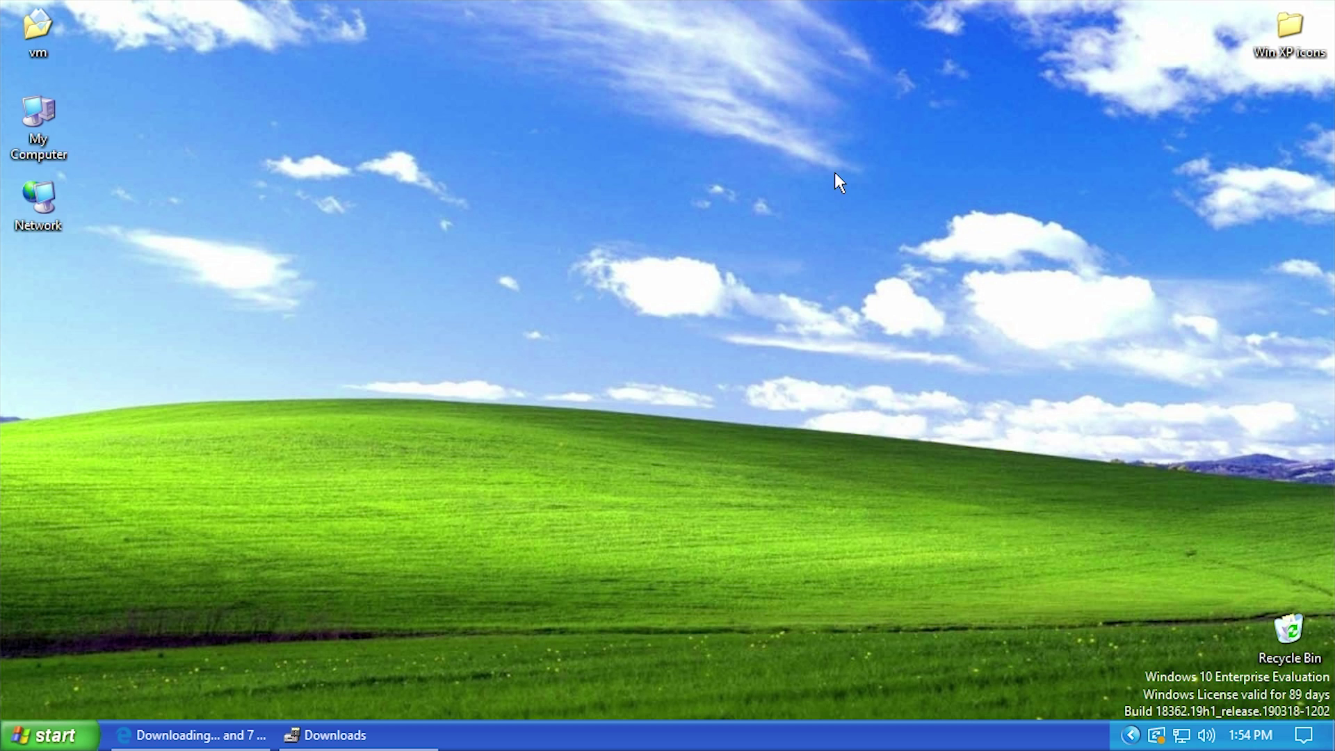
# Switch to Edge and examine the CustomizerGod page's screenshots and description on door2windows.
pyautogui.click(192, 737)
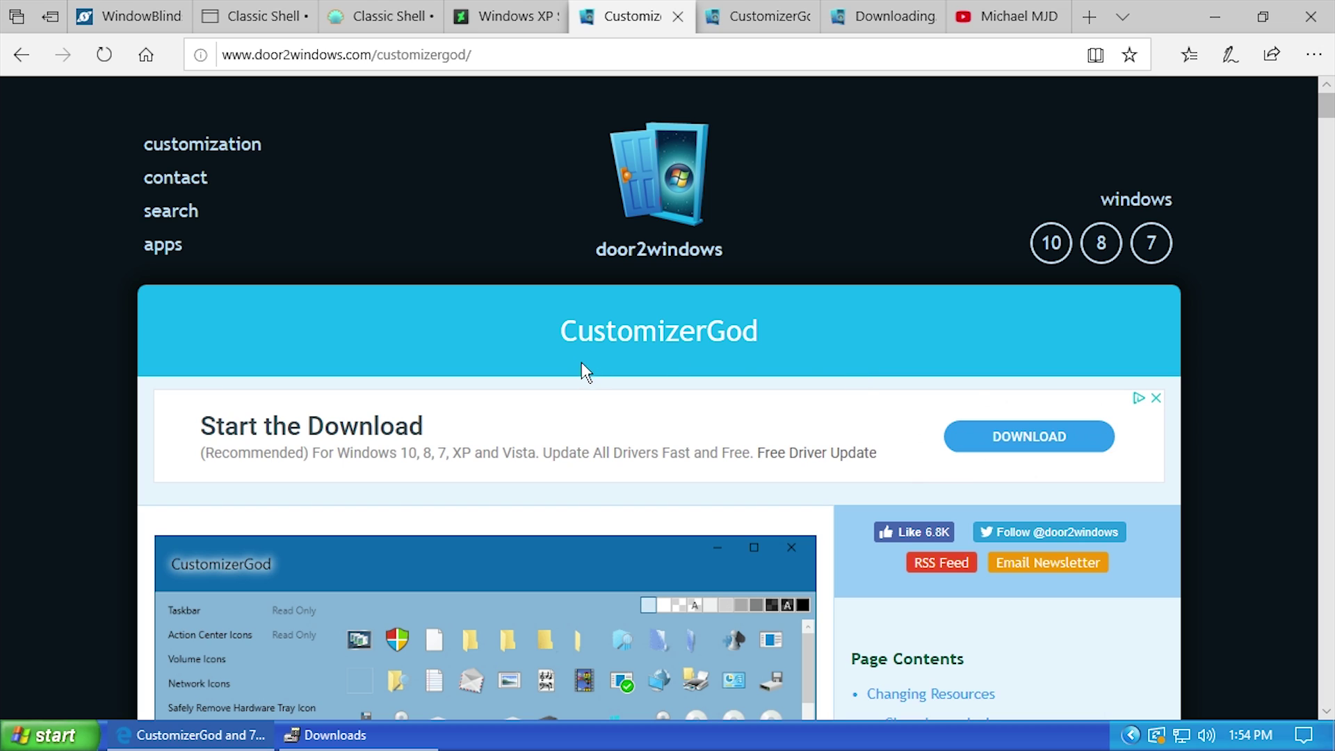
pyautogui.scroll(-5, 644, 382)
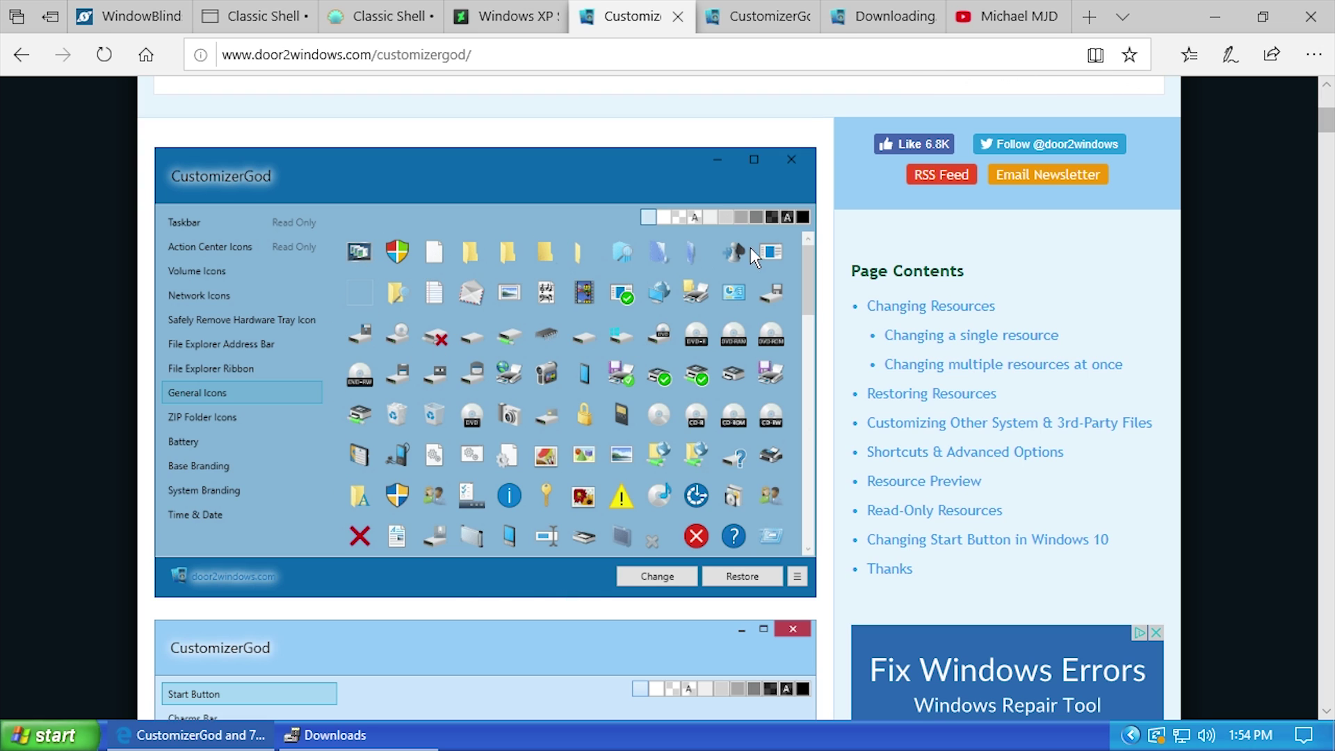
pyautogui.scroll(-15, 532, 472)
pyautogui.scroll(8, 515, 487)
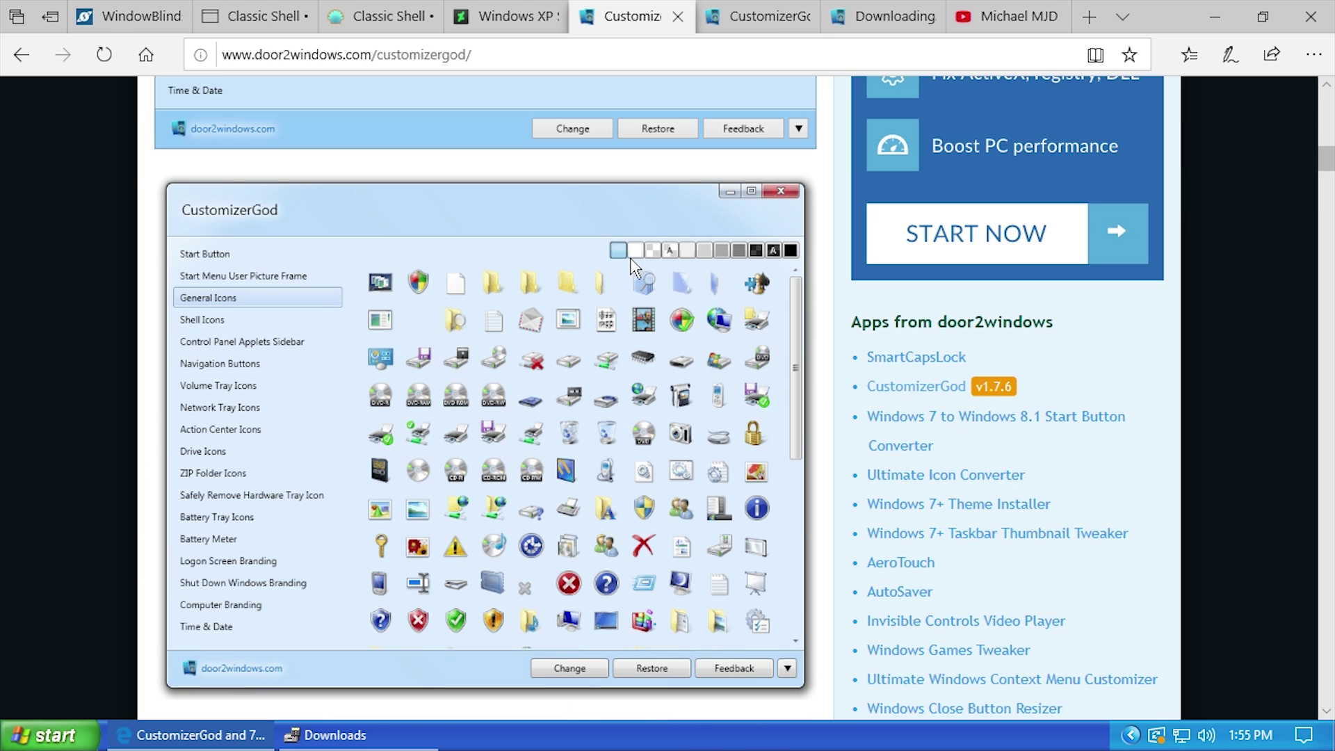
pyautogui.scroll(-8, 530, 427)
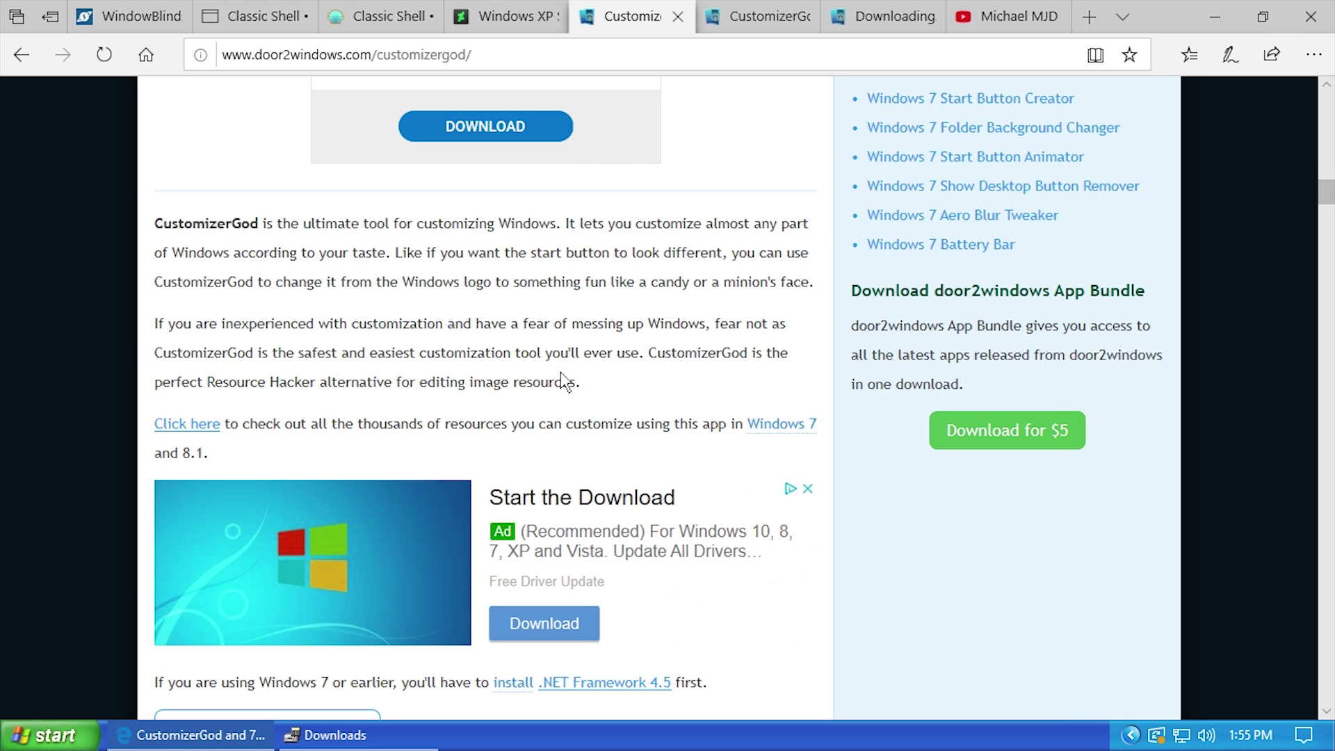
pyautogui.scroll(10, 565, 380)
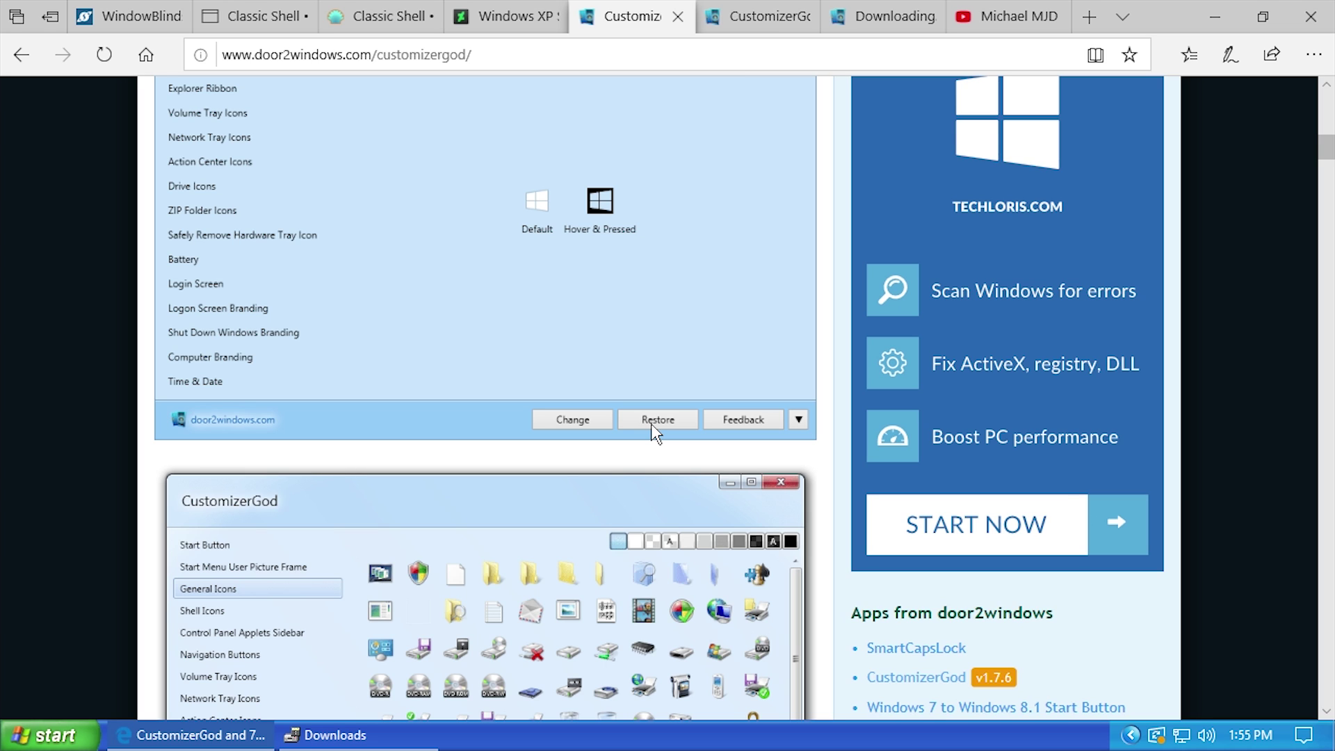
pyautogui.scroll(-5, 651, 423)
pyautogui.scroll(10, 669, 397)
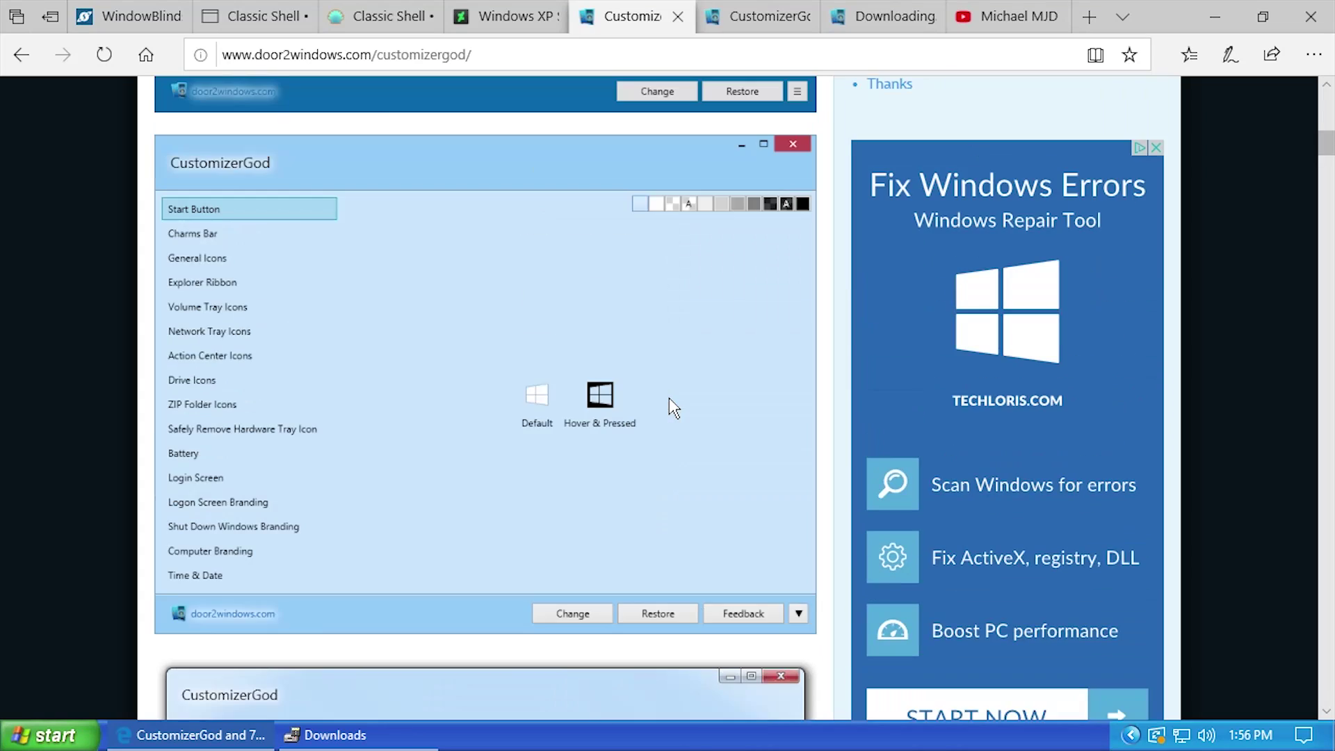
pyautogui.scroll(4, 664, 421)
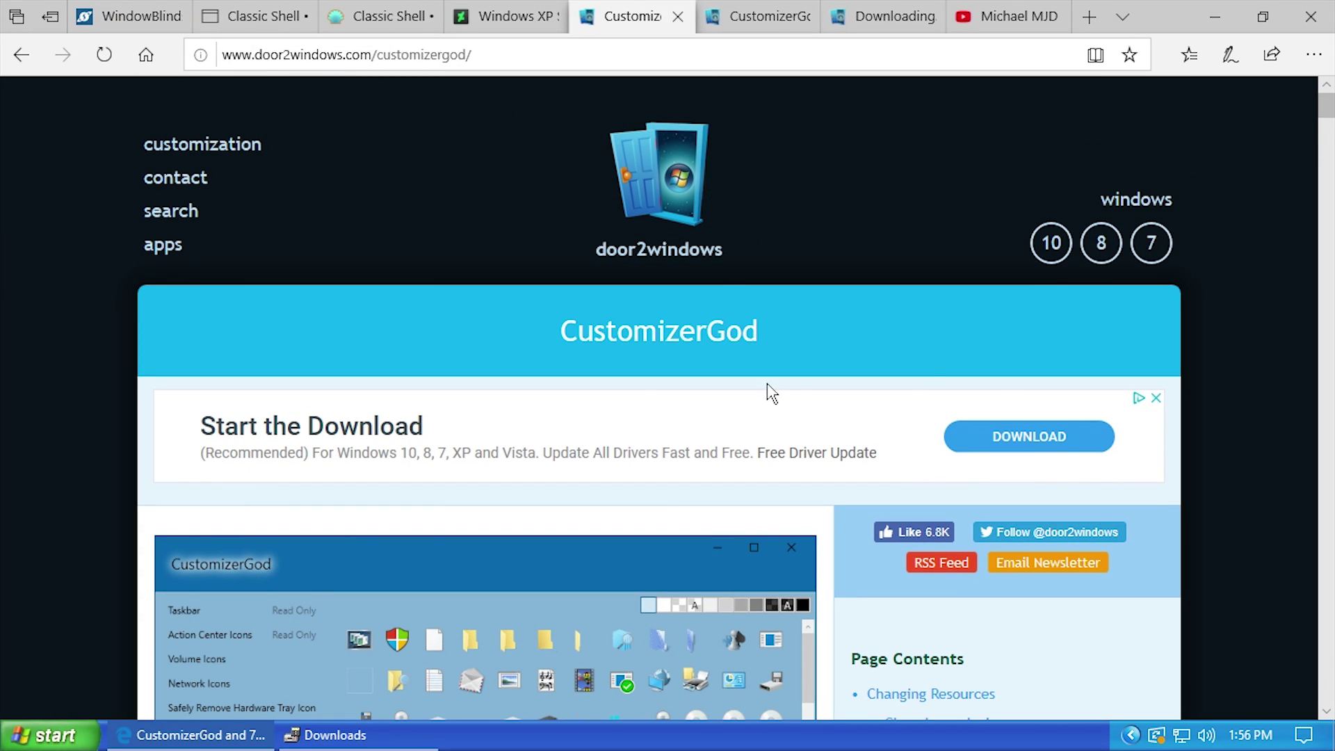
# Start the CustomizerGod download from its door2windows page and minimize the browser.
pyautogui.scroll(-15, 581, 351)
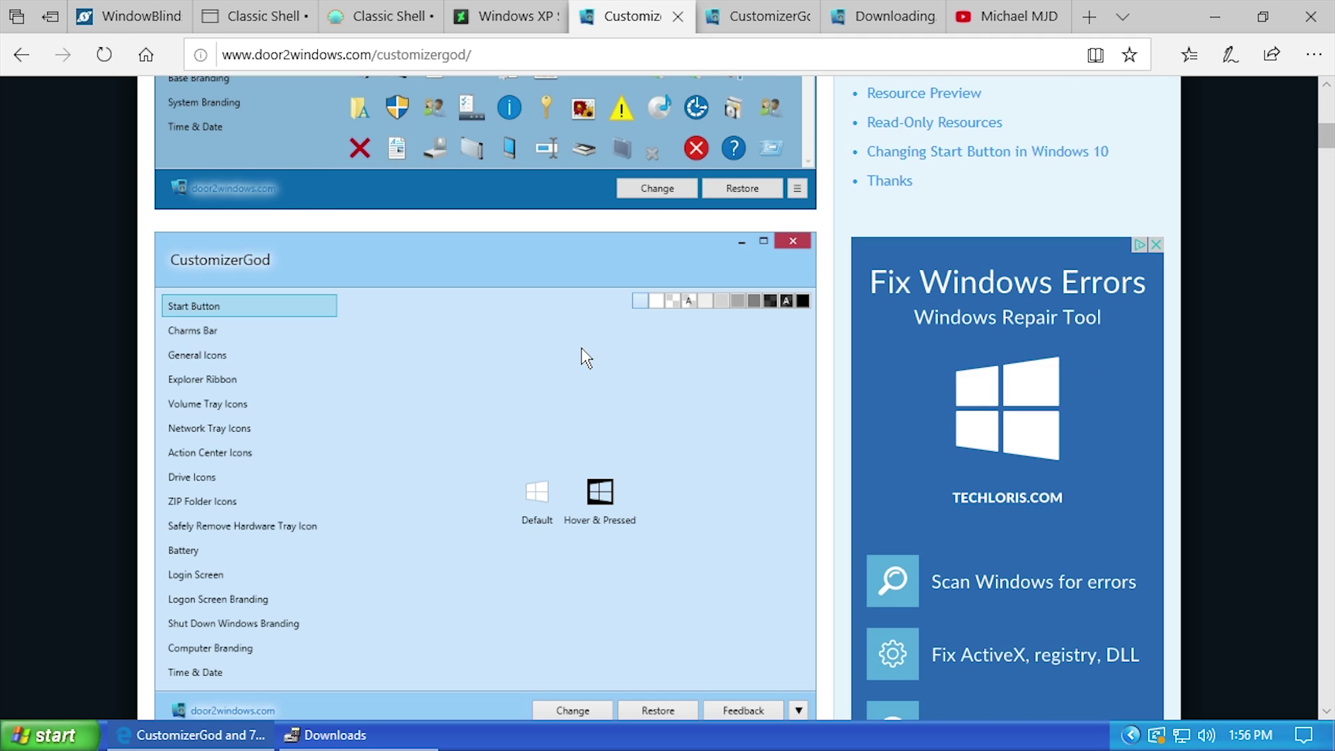
pyautogui.scroll(-5, 581, 351)
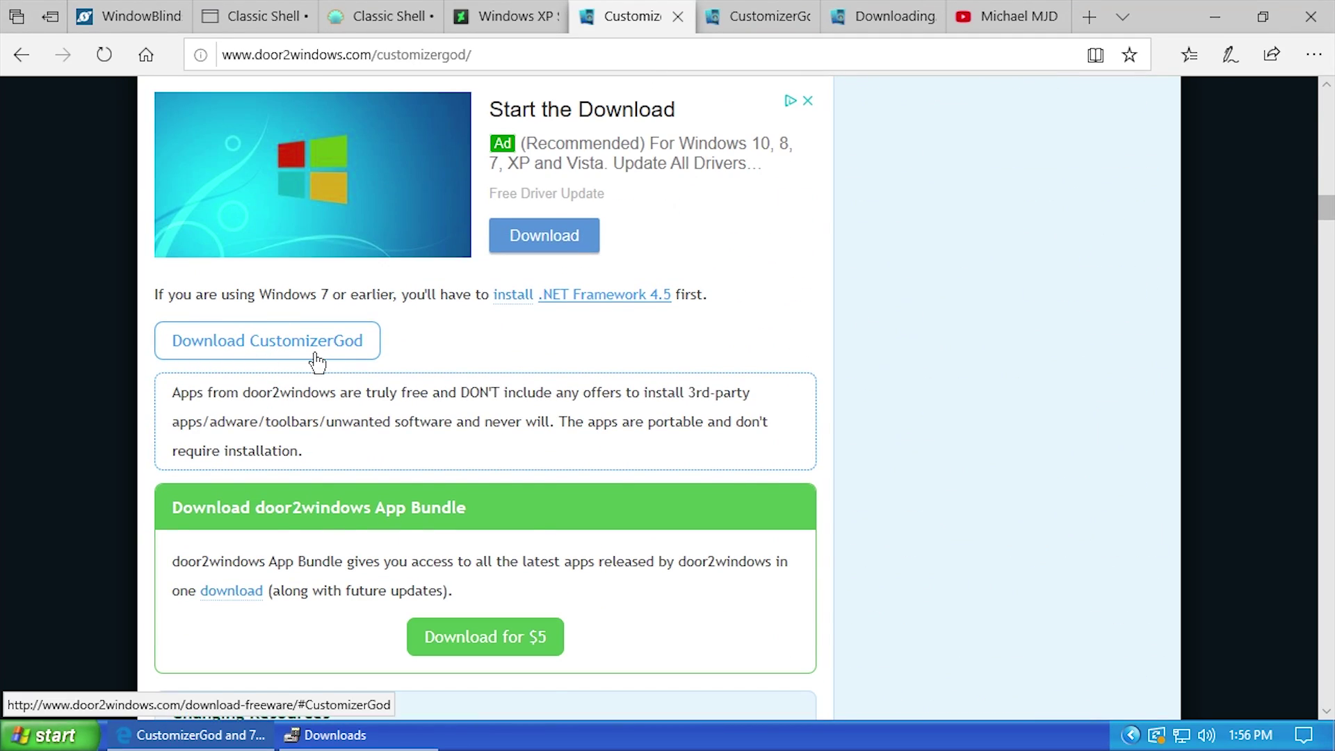
pyautogui.click(316, 360)
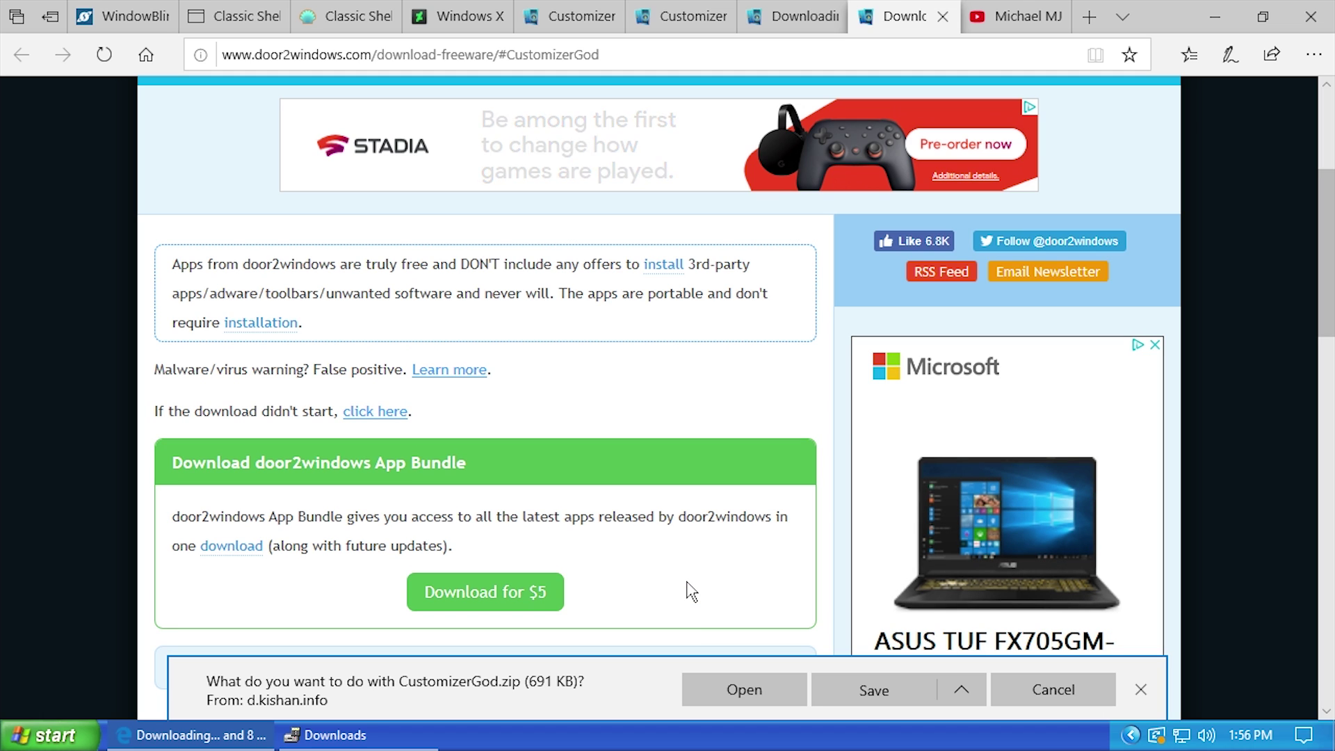
pyautogui.scroll(-1, 698, 594)
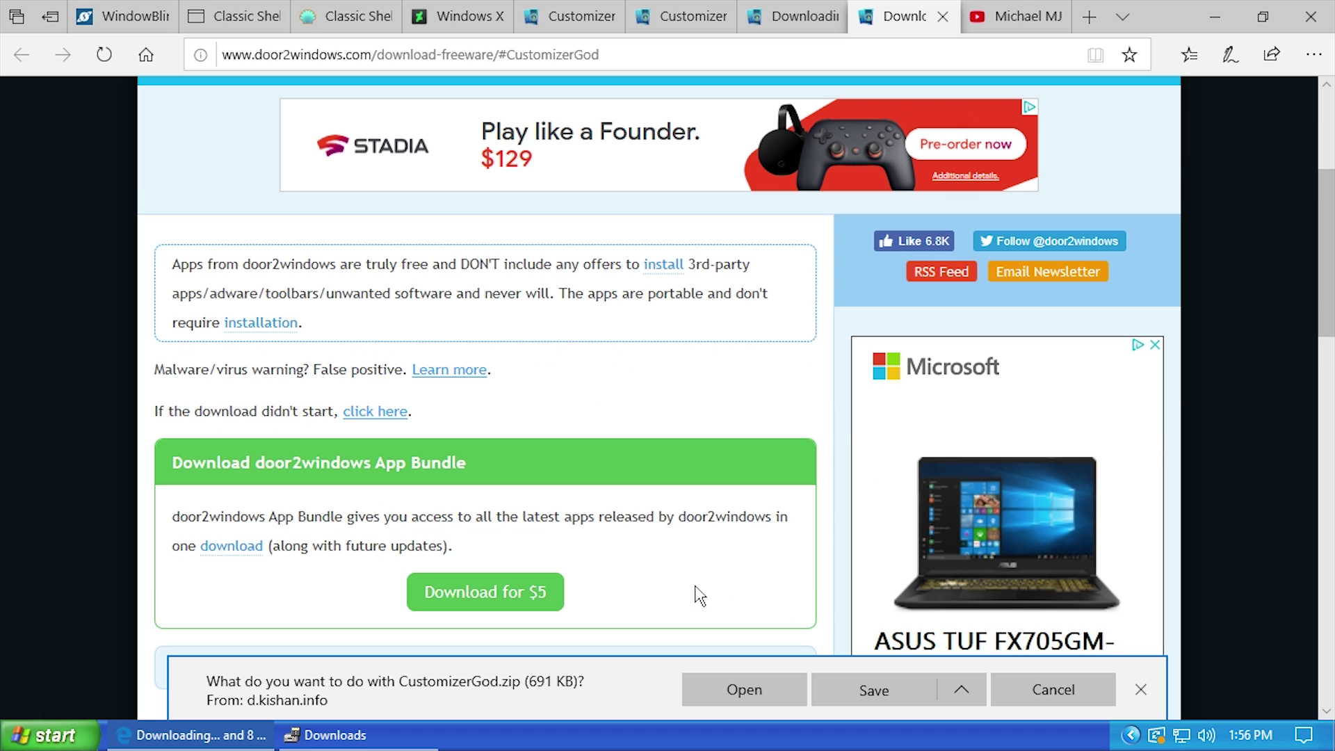
pyautogui.click(1212, 17)
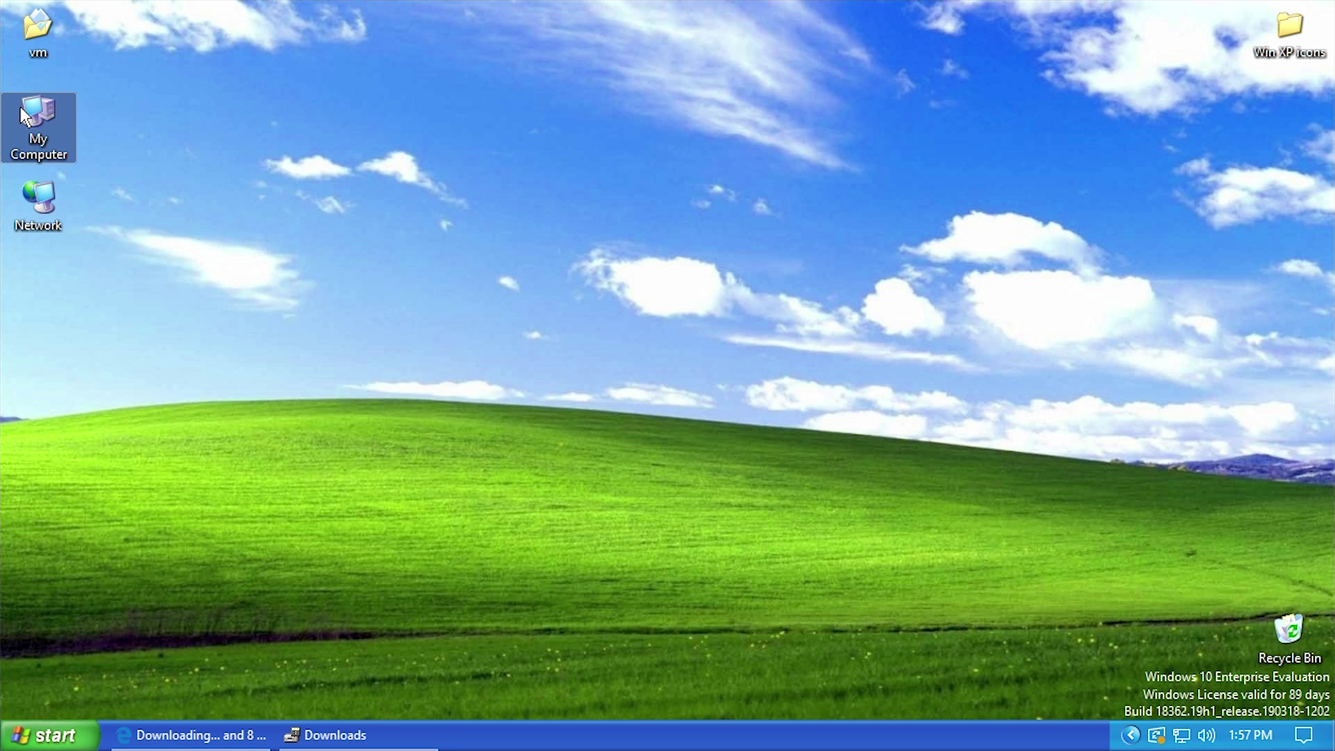
# Extract all files of CustomizerGod.zip from Downloads into the default CustomizerGod folder.
pyautogui.click(362, 727)
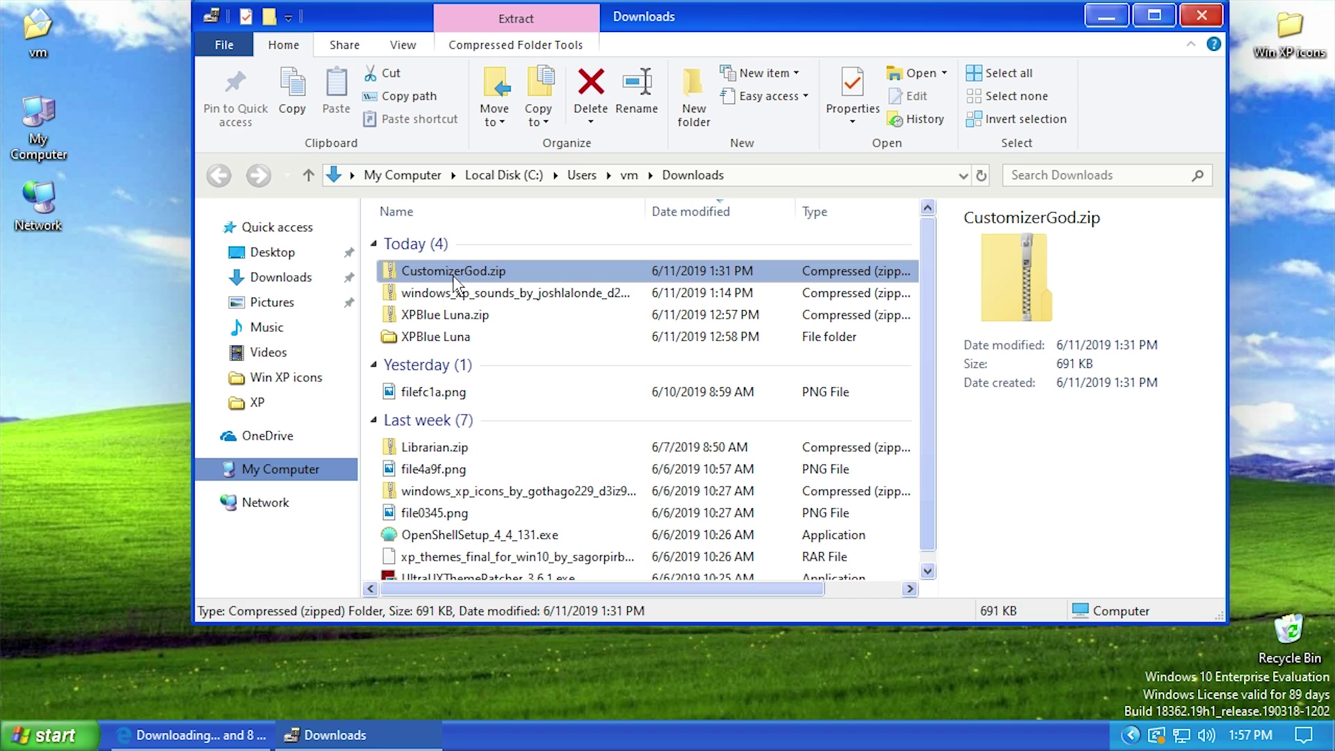
pyautogui.moveTo(536, 342); pyautogui.dragTo(423, 248)
pyautogui.click(284, 101)
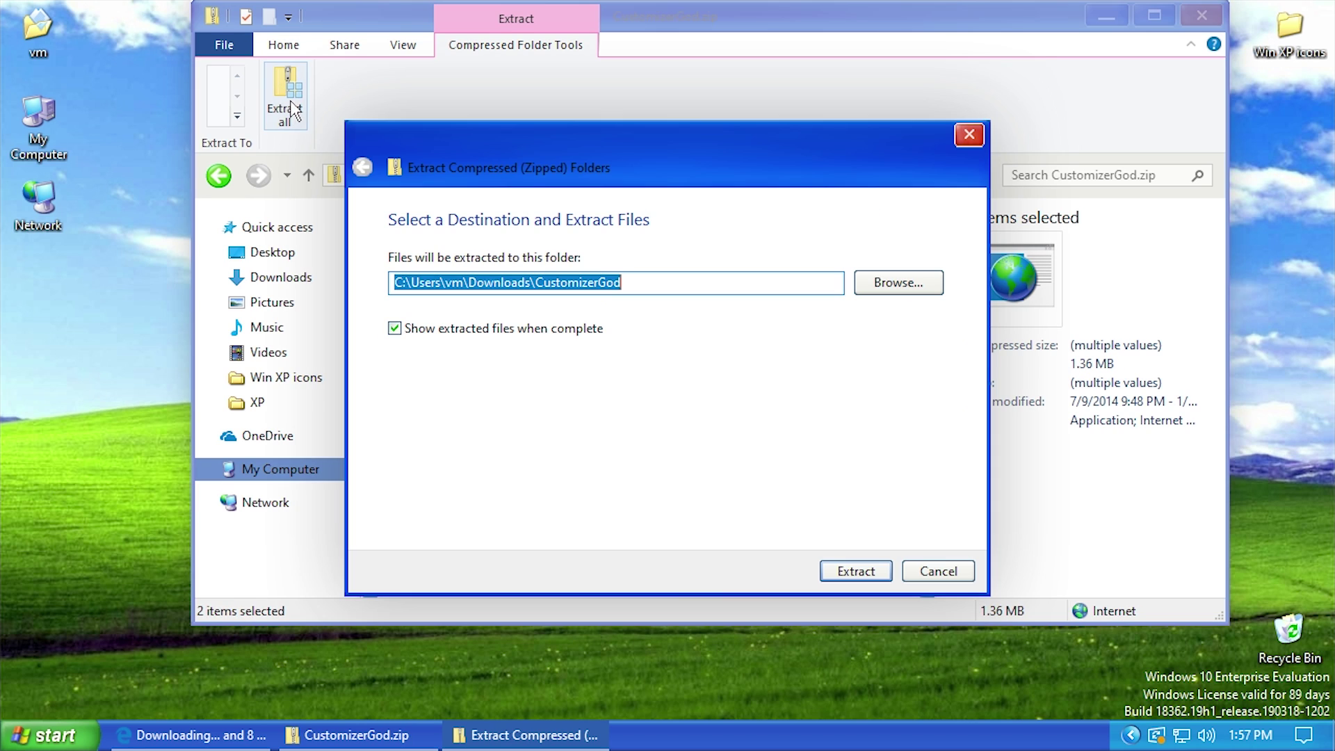
pyautogui.click(856, 571)
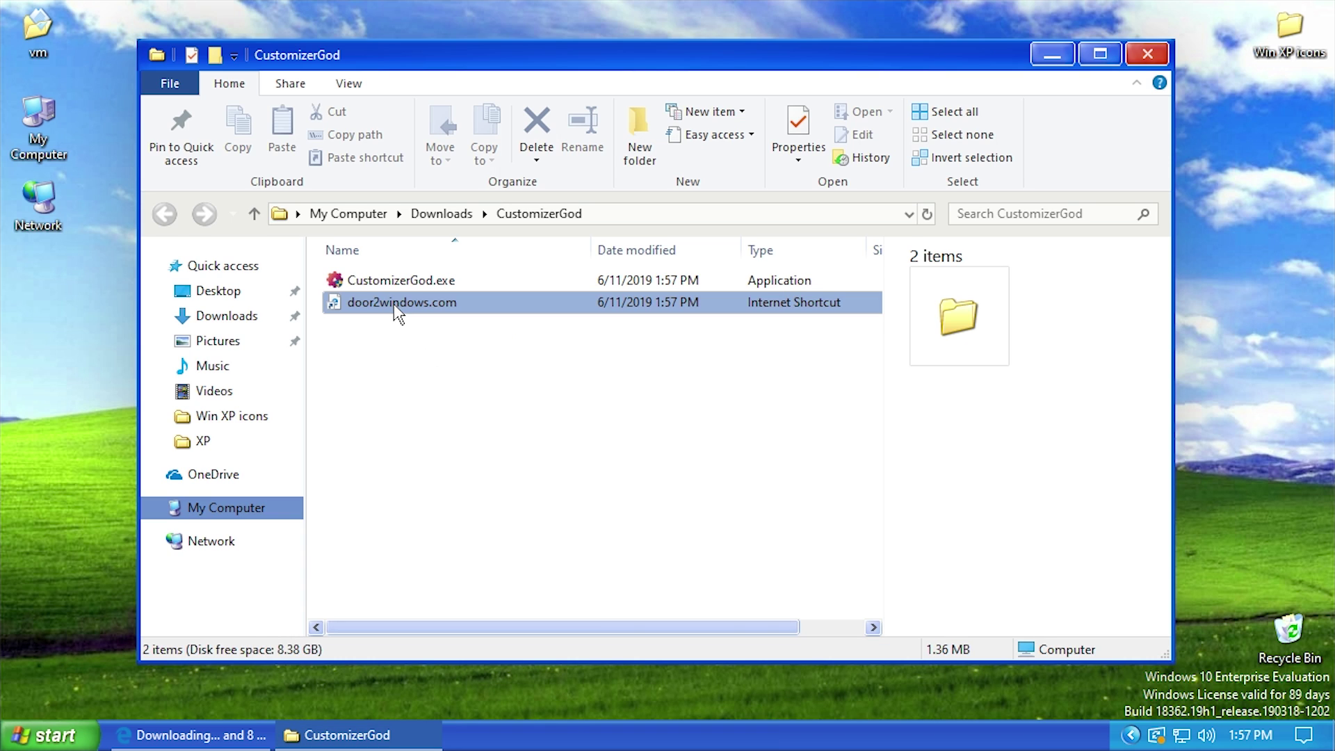
# Run CustomizerGod.exe from the extracted folder, allow it to make changes and minimize the folder window.
pyautogui.click(393, 304)
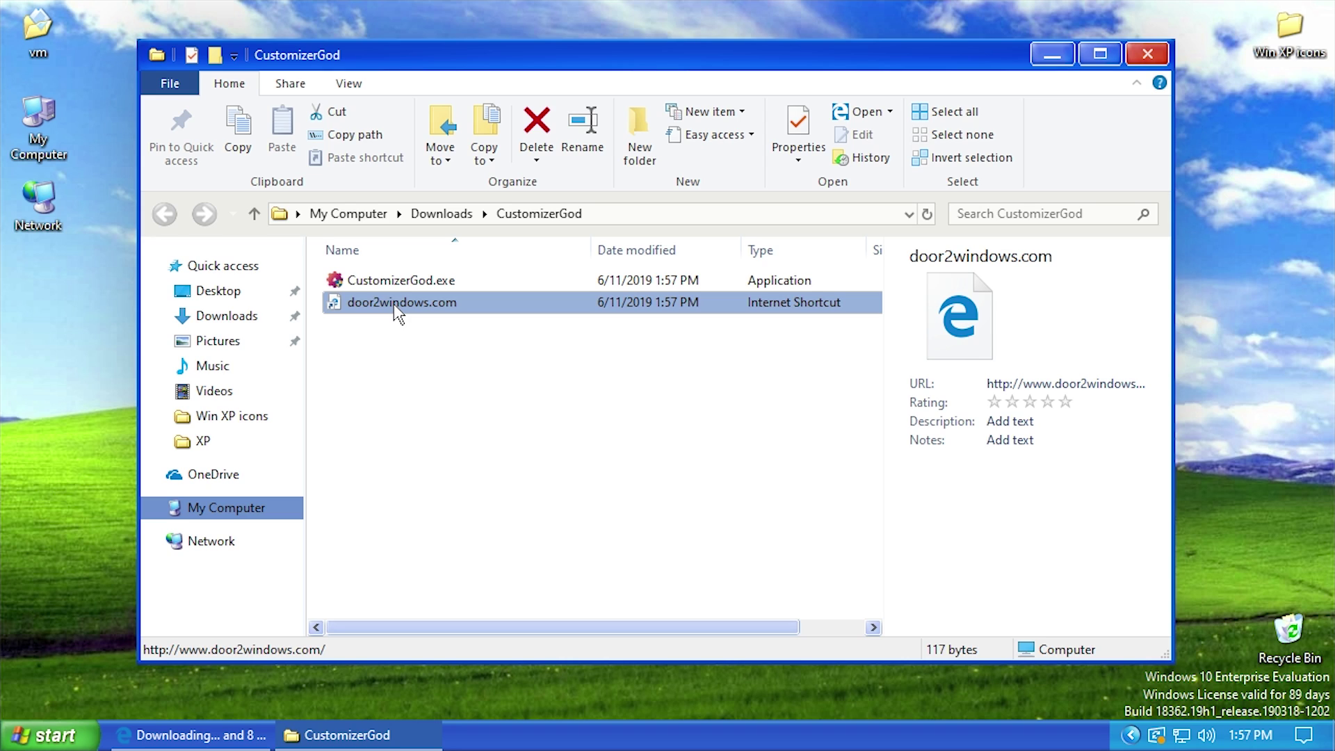
pyautogui.click(436, 279)
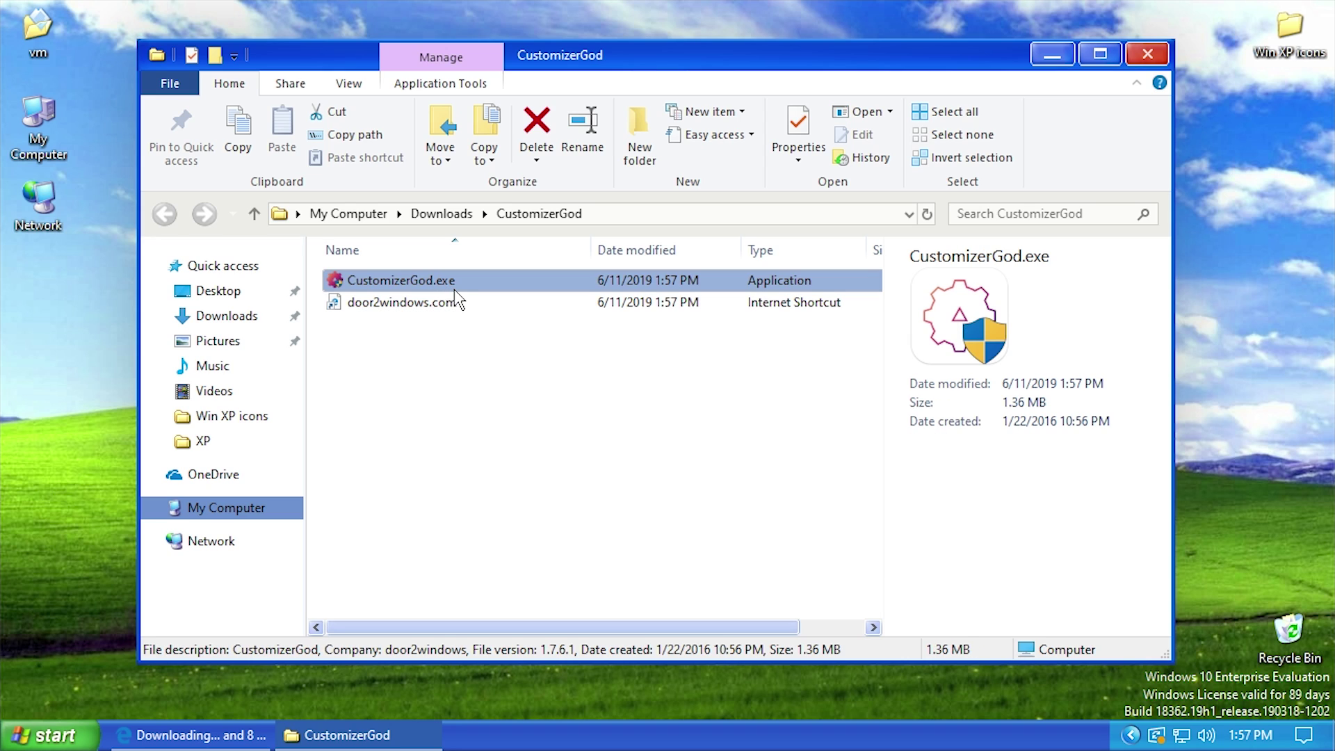
pyautogui.doubleClick(449, 286)
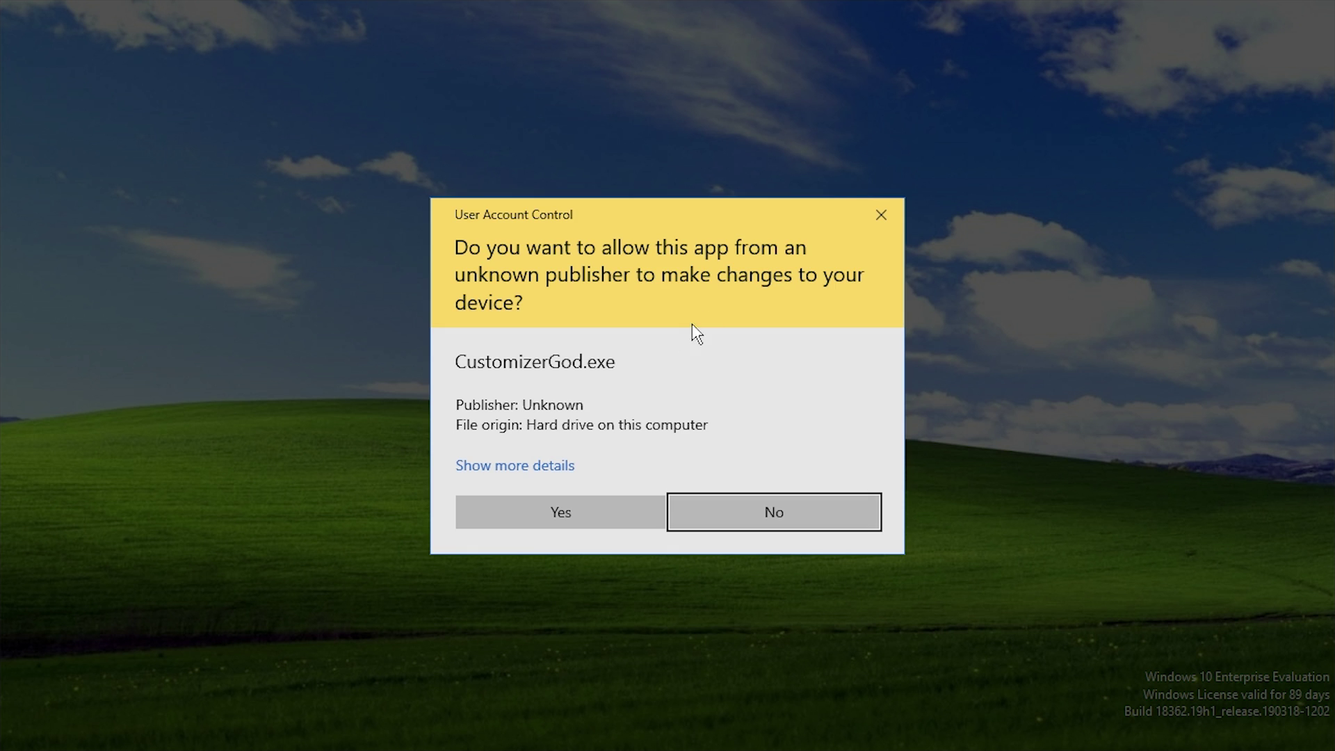
pyautogui.click(573, 497)
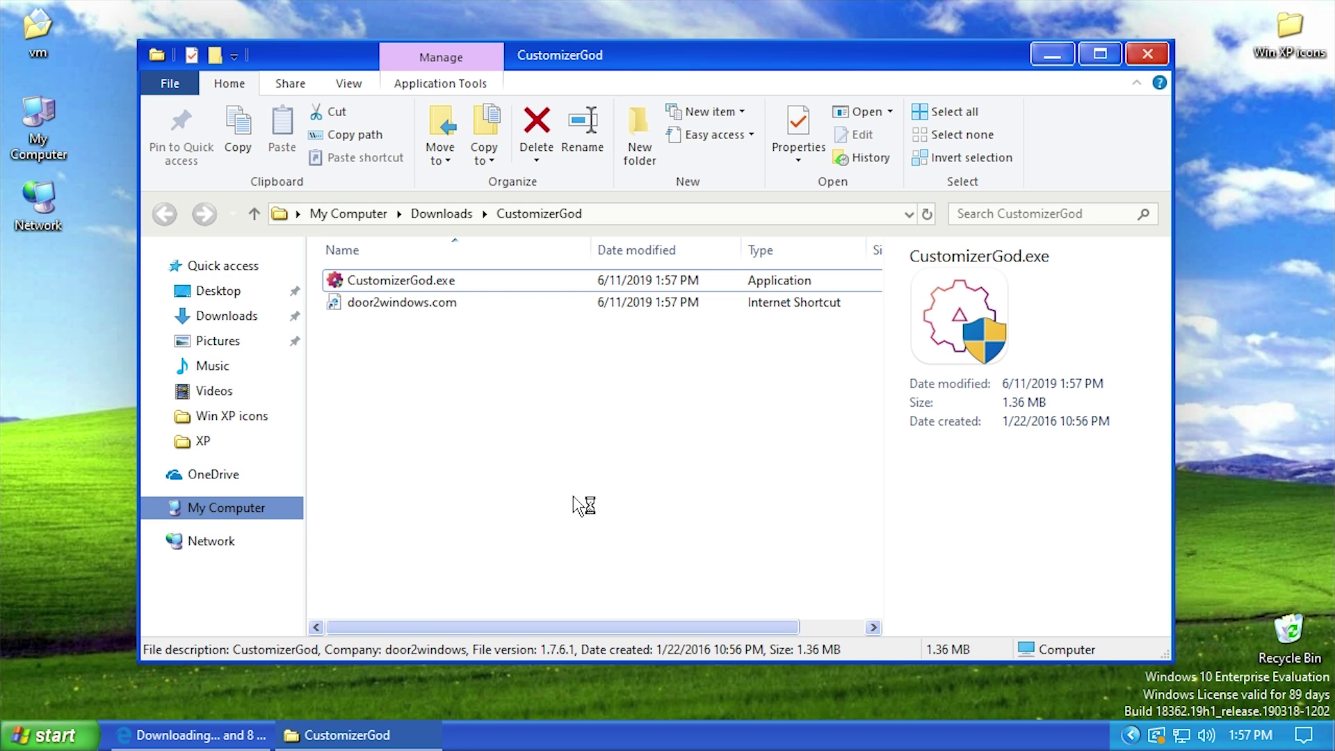
pyautogui.click(1036, 56)
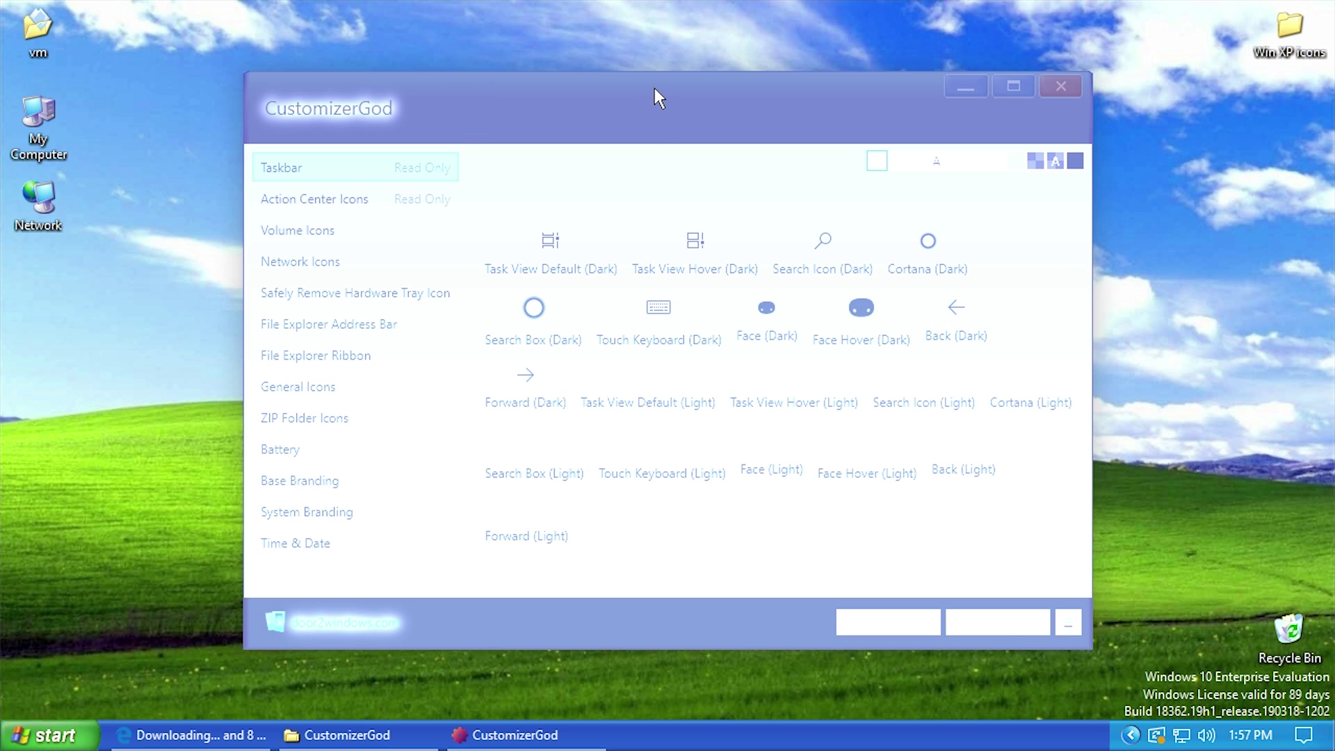
pyautogui.moveTo(654, 88); pyautogui.dragTo(655, 116)
# Switch to Edge, examine the General Icons screenshots on door2windows' CustomizerGod page and minimize the browser.
pyautogui.click(188, 735)
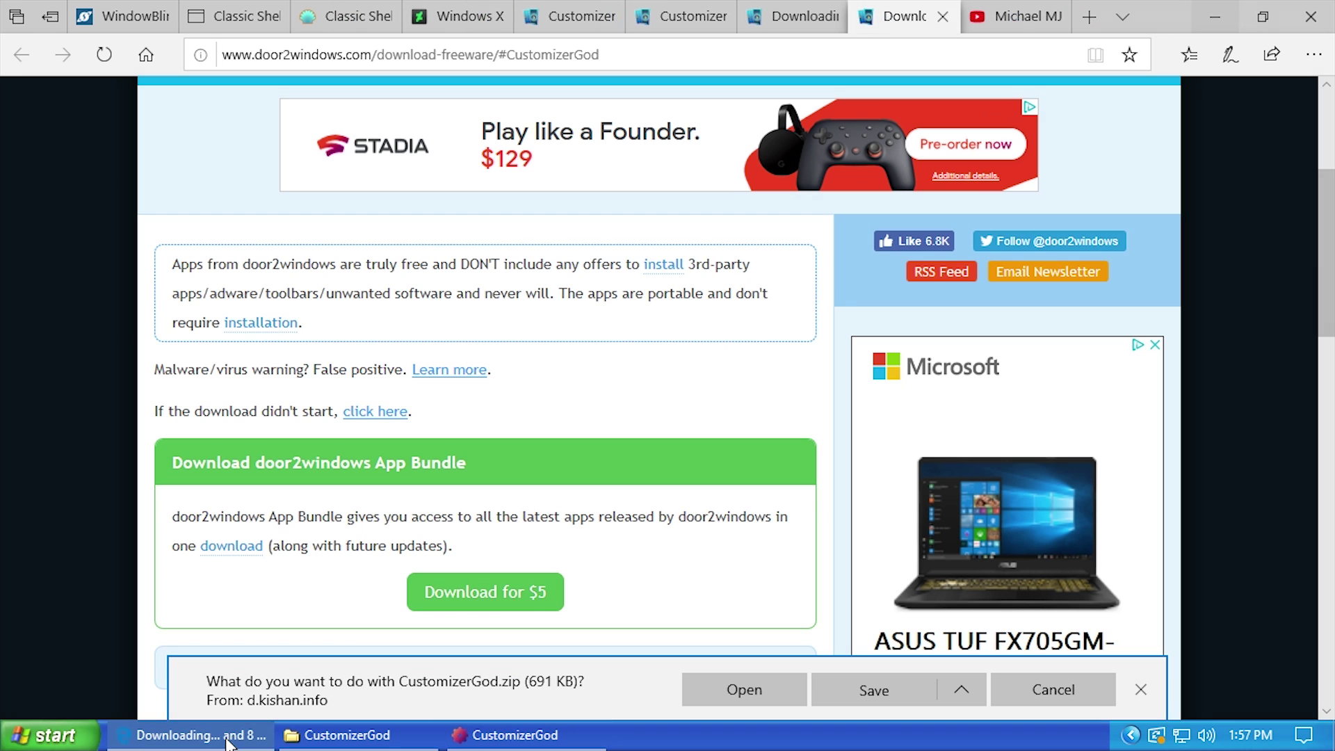
pyautogui.scroll(3, 561, 417)
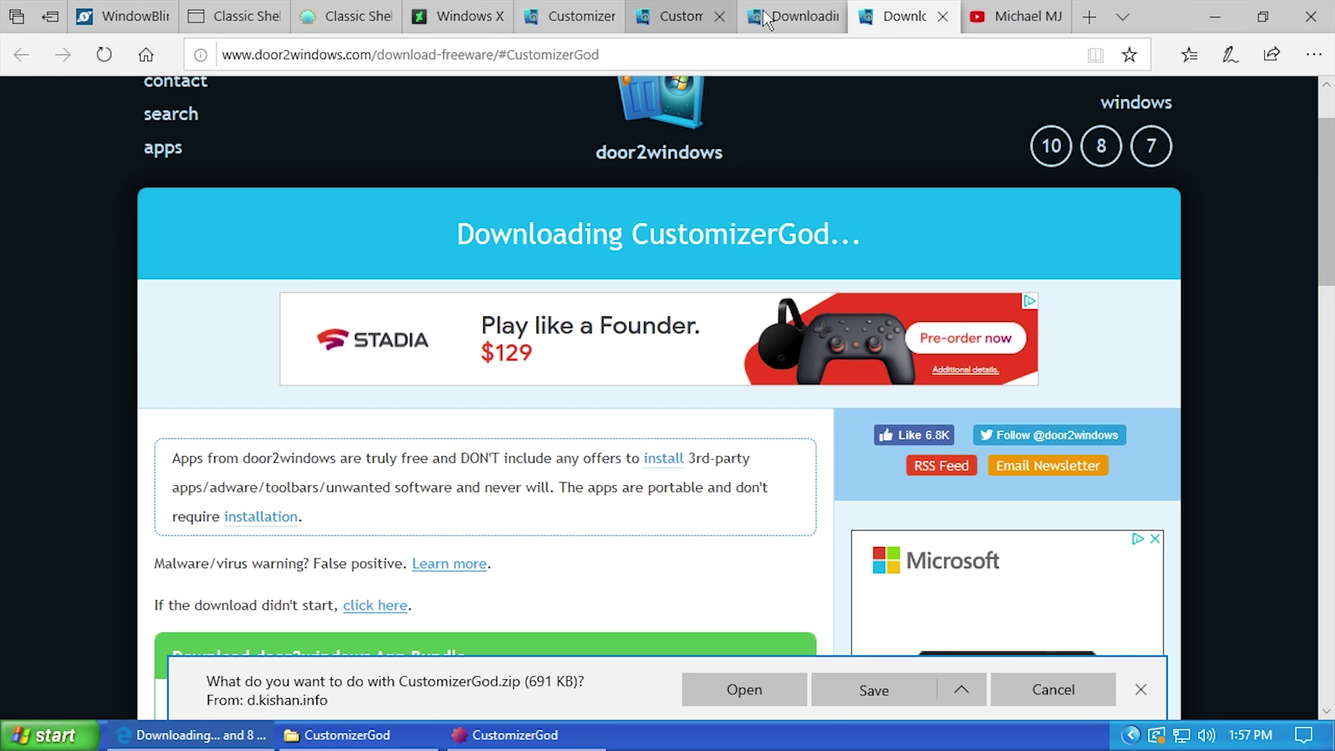
pyautogui.click(792, 16)
pyautogui.click(678, 16)
pyautogui.scroll(-10, 513, 445)
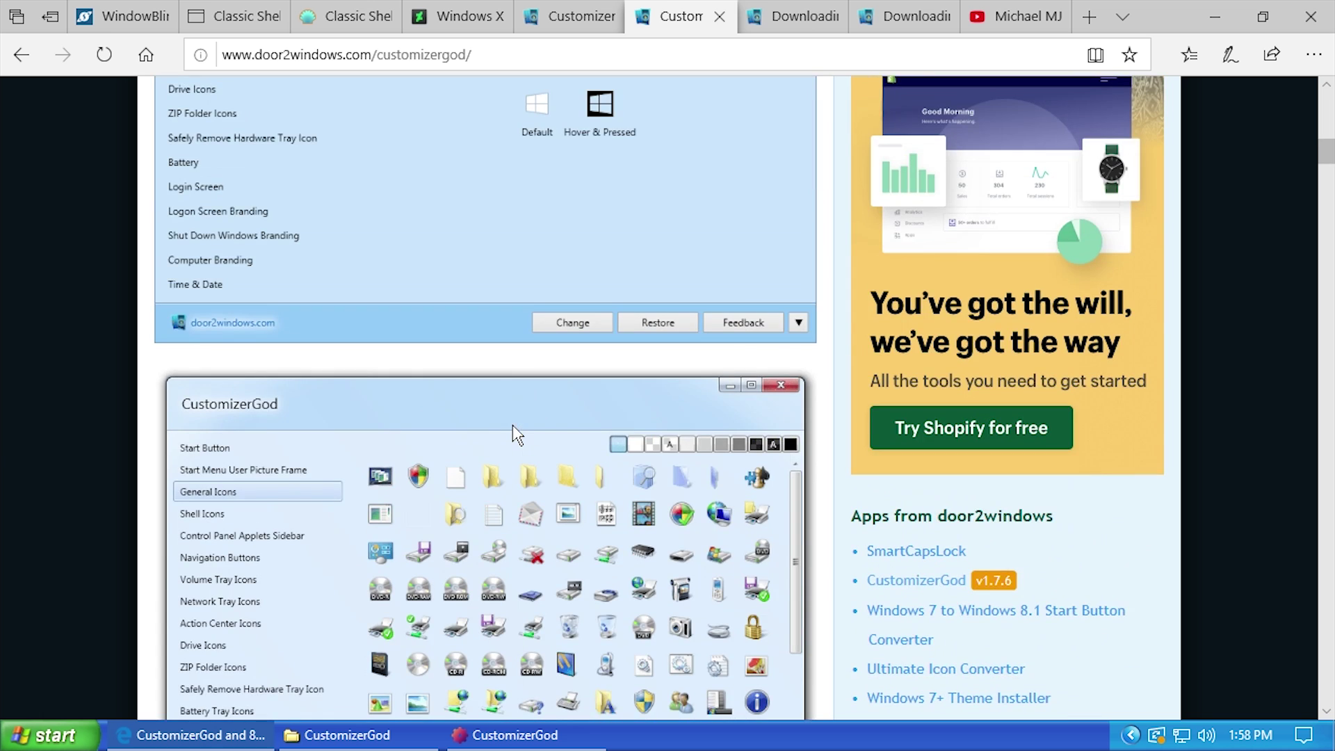
pyautogui.scroll(4, 513, 455)
pyautogui.scroll(-3, 394, 483)
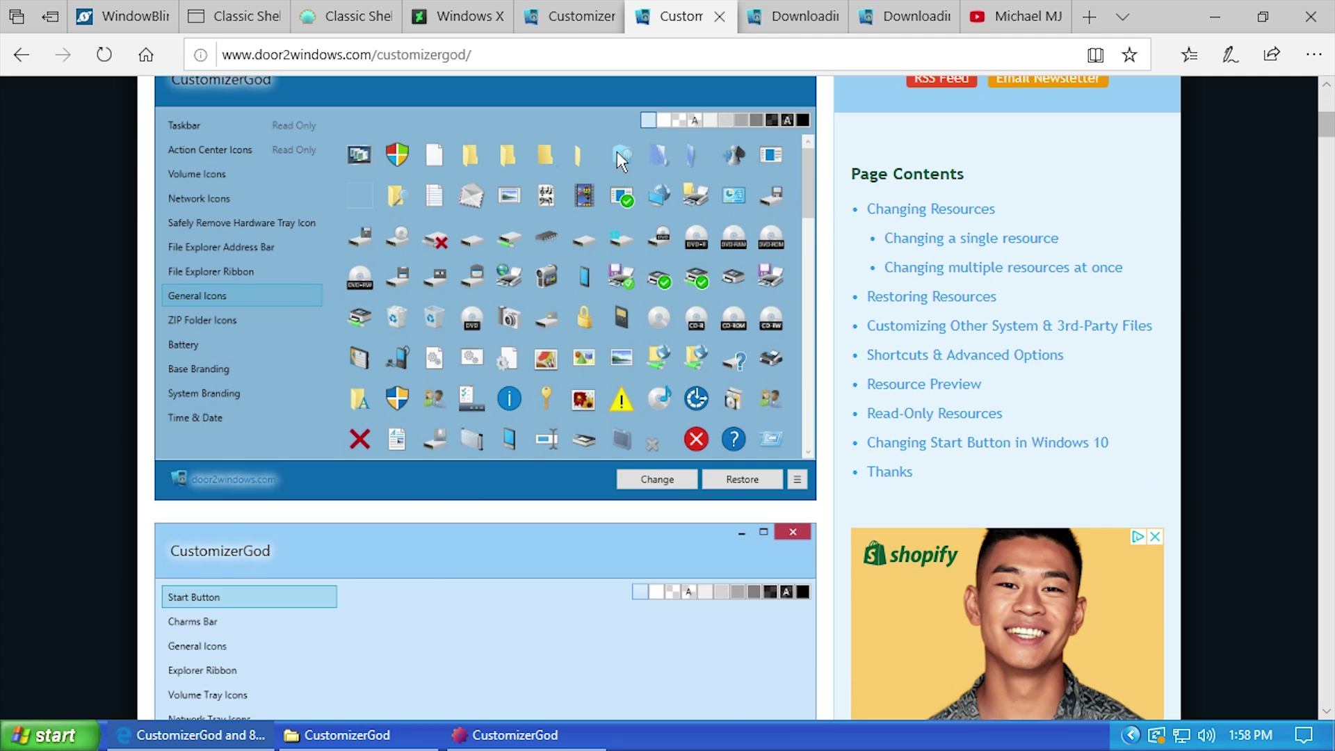
pyautogui.click(1215, 16)
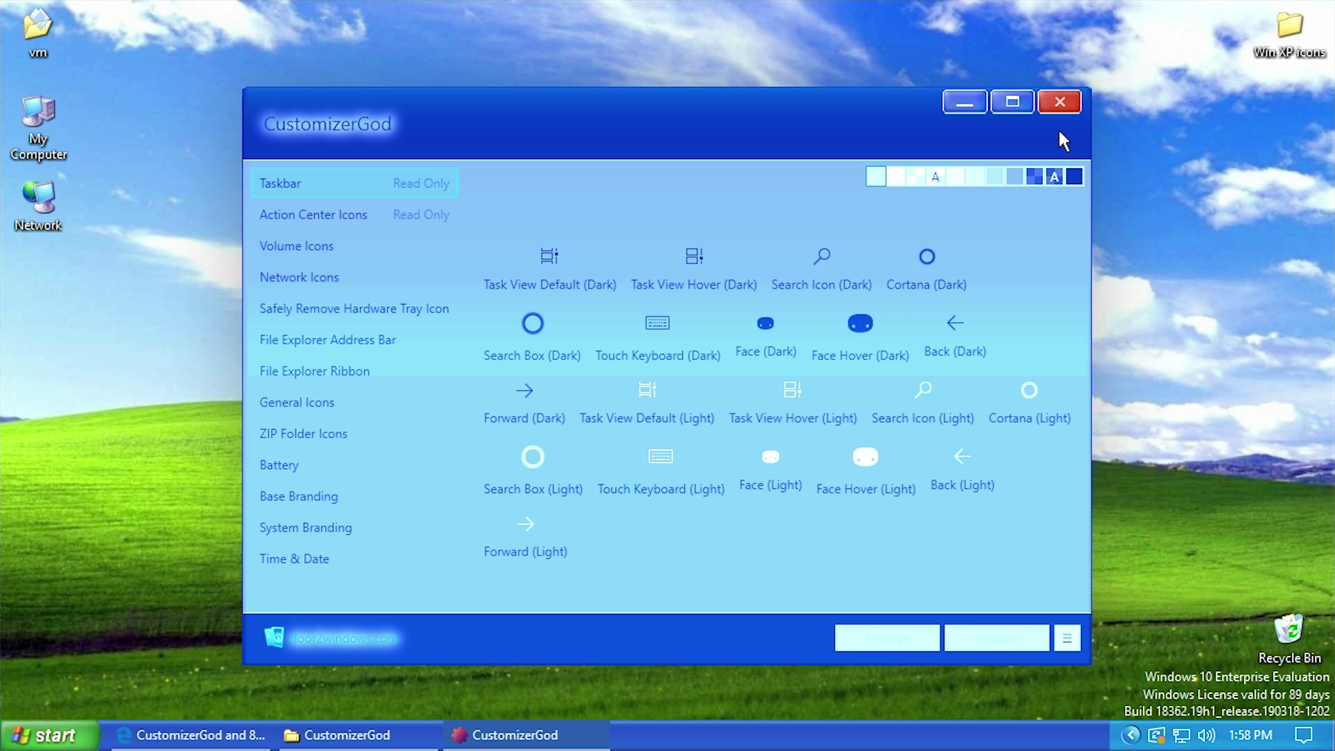
# Browse the Volume Icons, Network Icons and Taskbar categories in CustomizerGod.
pyautogui.click(331, 246)
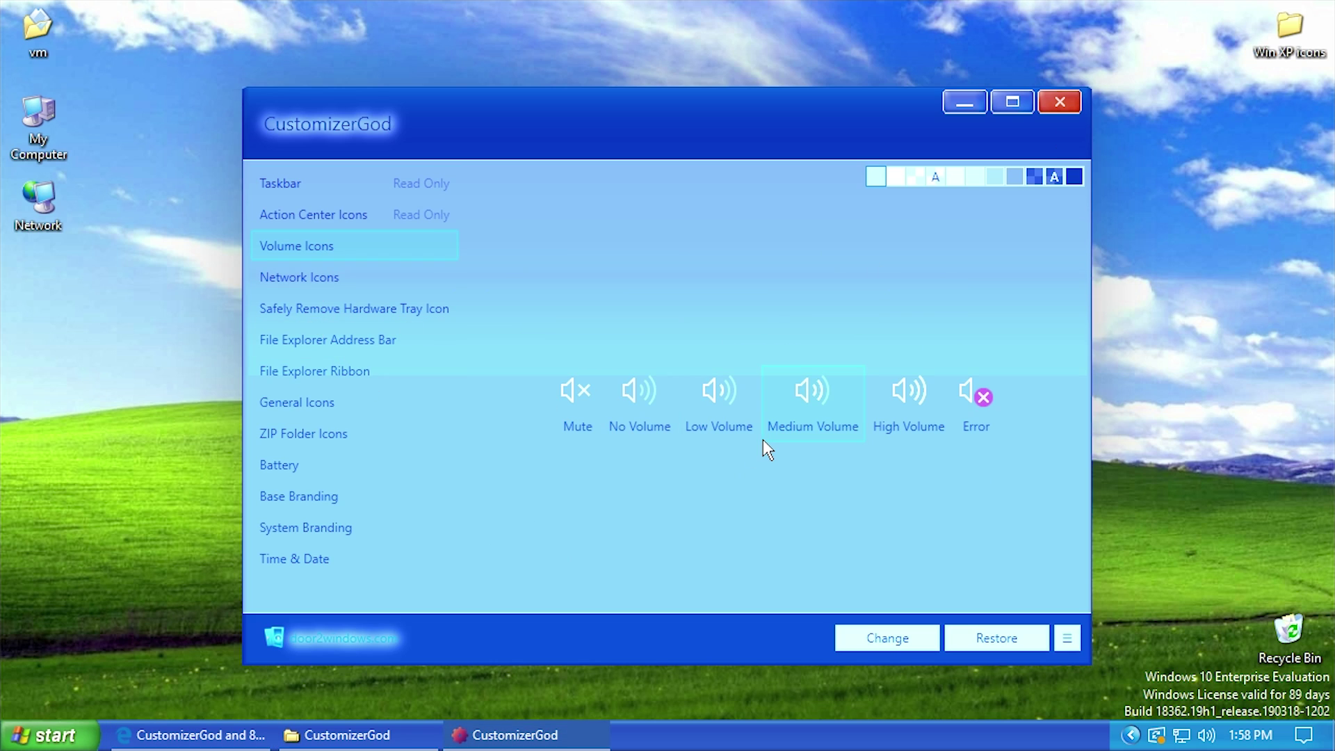
pyautogui.moveTo(762, 439)
pyautogui.click(237, 735)
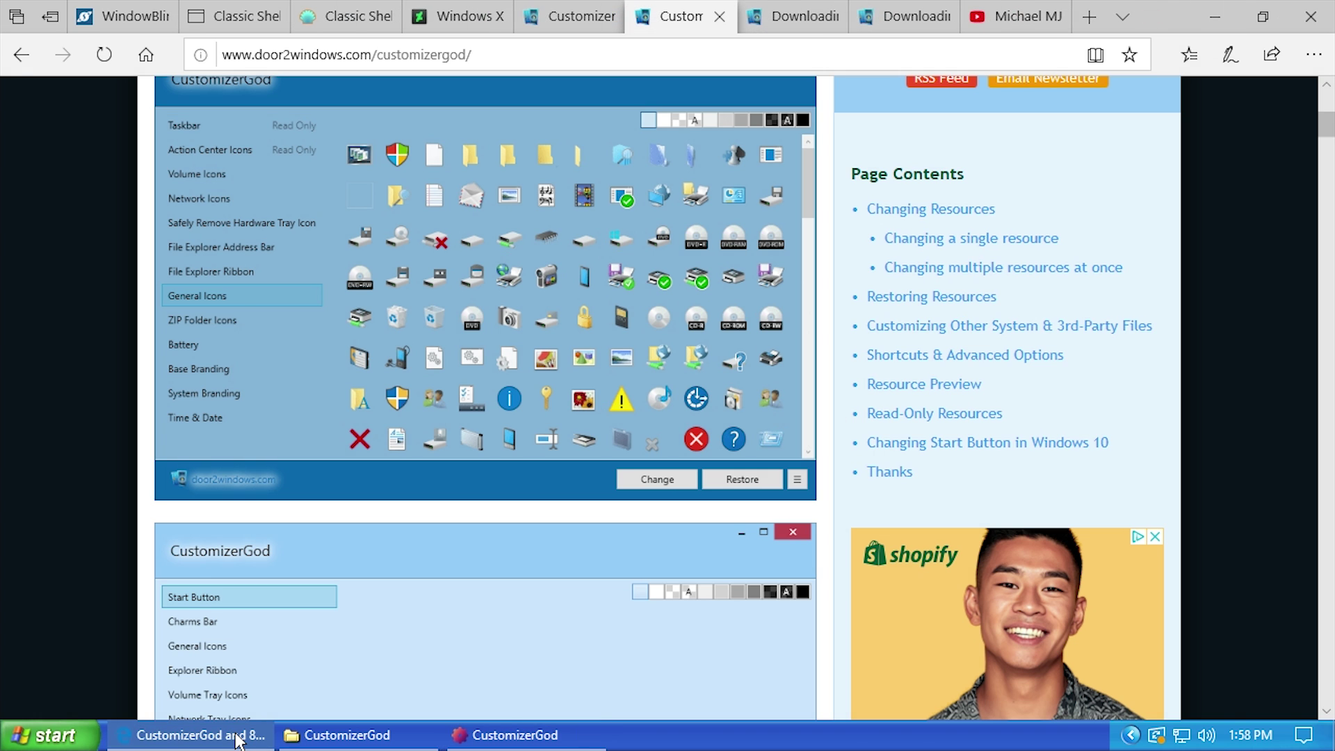
pyautogui.click(237, 735)
pyautogui.click(338, 277)
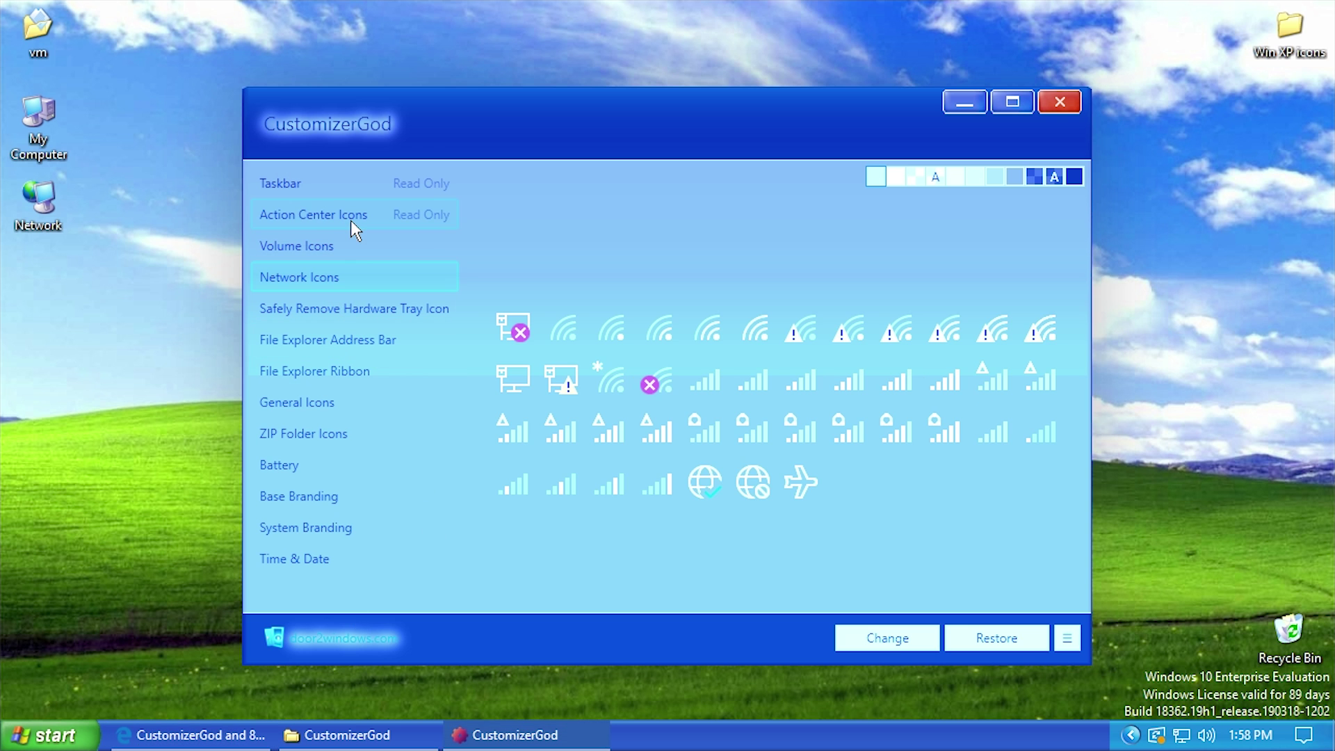
pyautogui.click(348, 181)
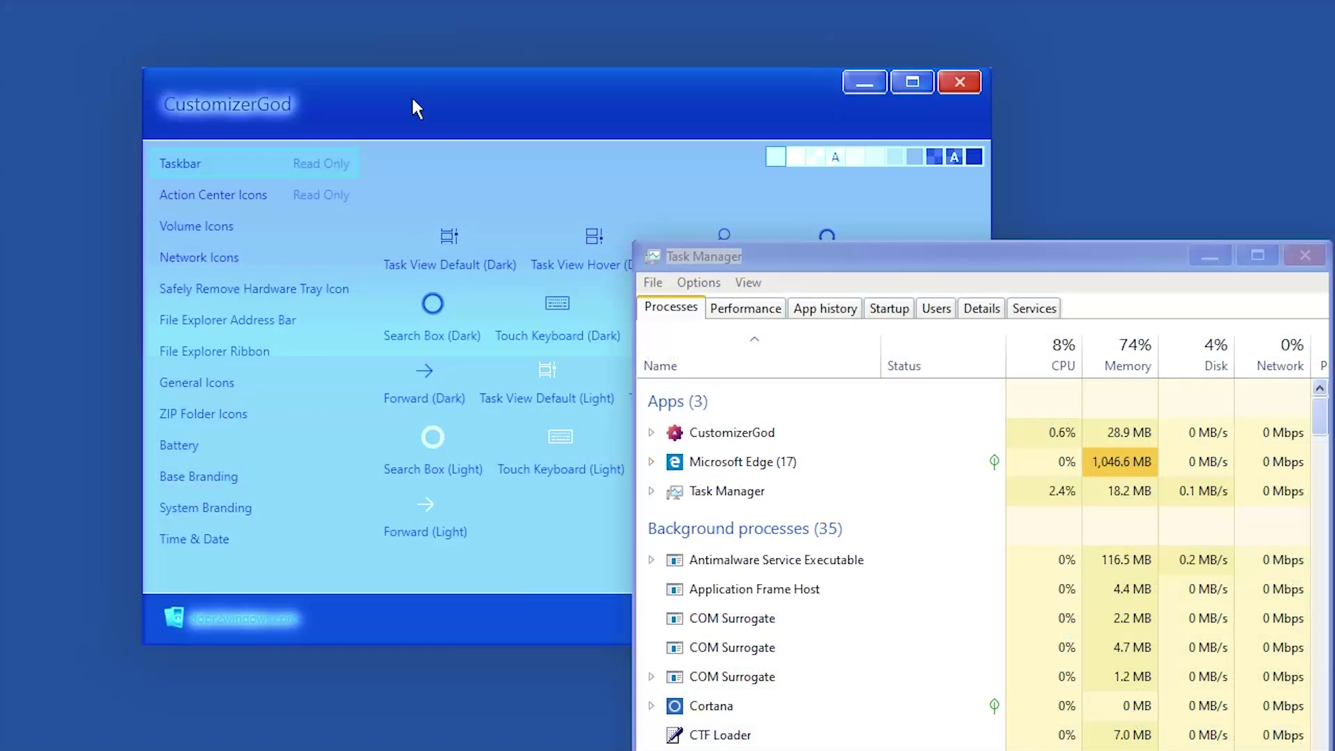
pyautogui.moveTo(426, 73); pyautogui.dragTo(395, 59)
pyautogui.moveTo(876, 253); pyautogui.dragTo(820, 115)
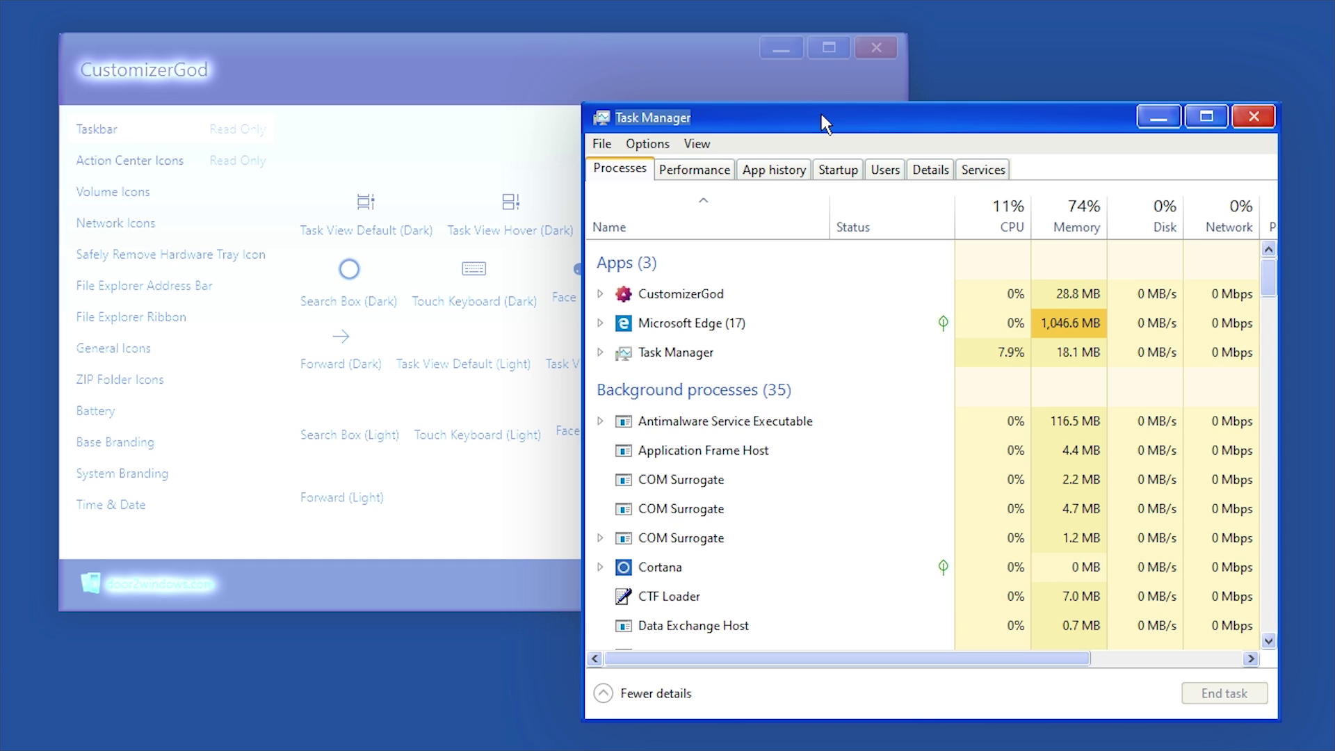
pyautogui.click(602, 143)
pyautogui.click(617, 162)
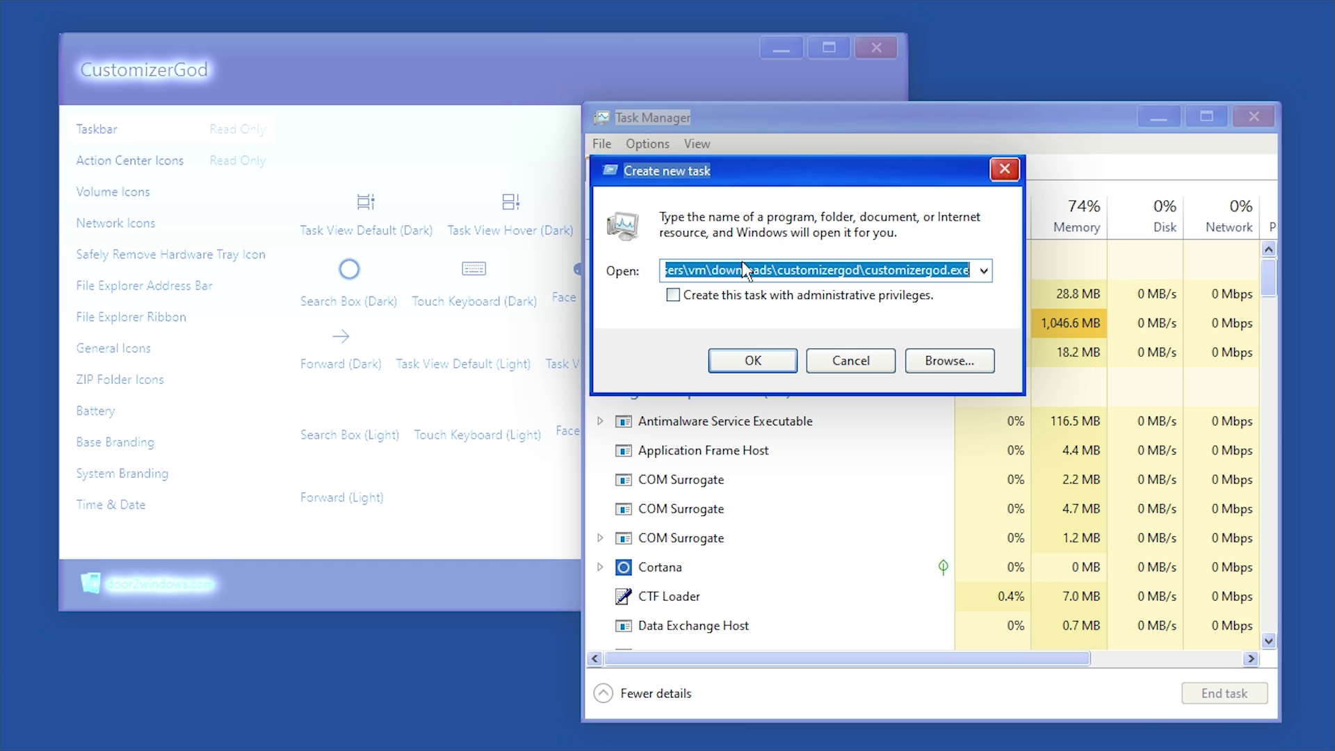
pyautogui.click(1004, 169)
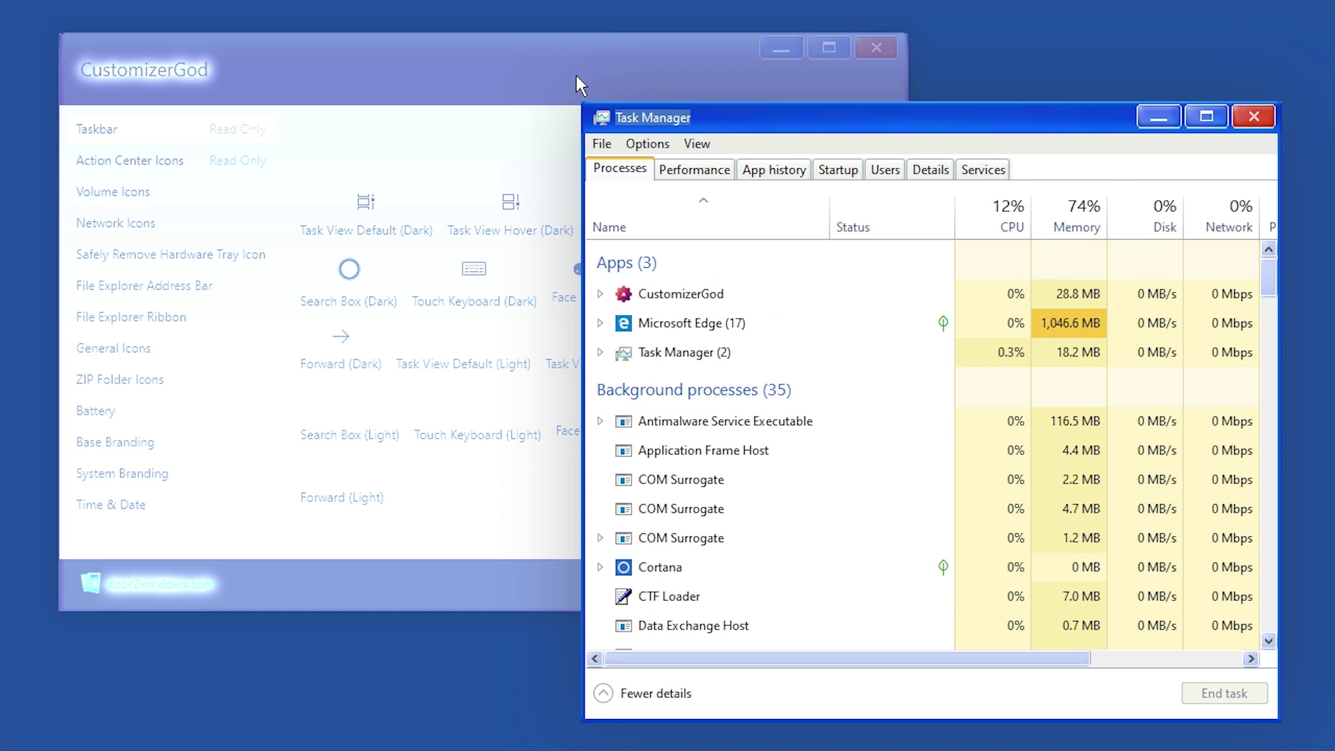
pyautogui.doubleClick(575, 75)
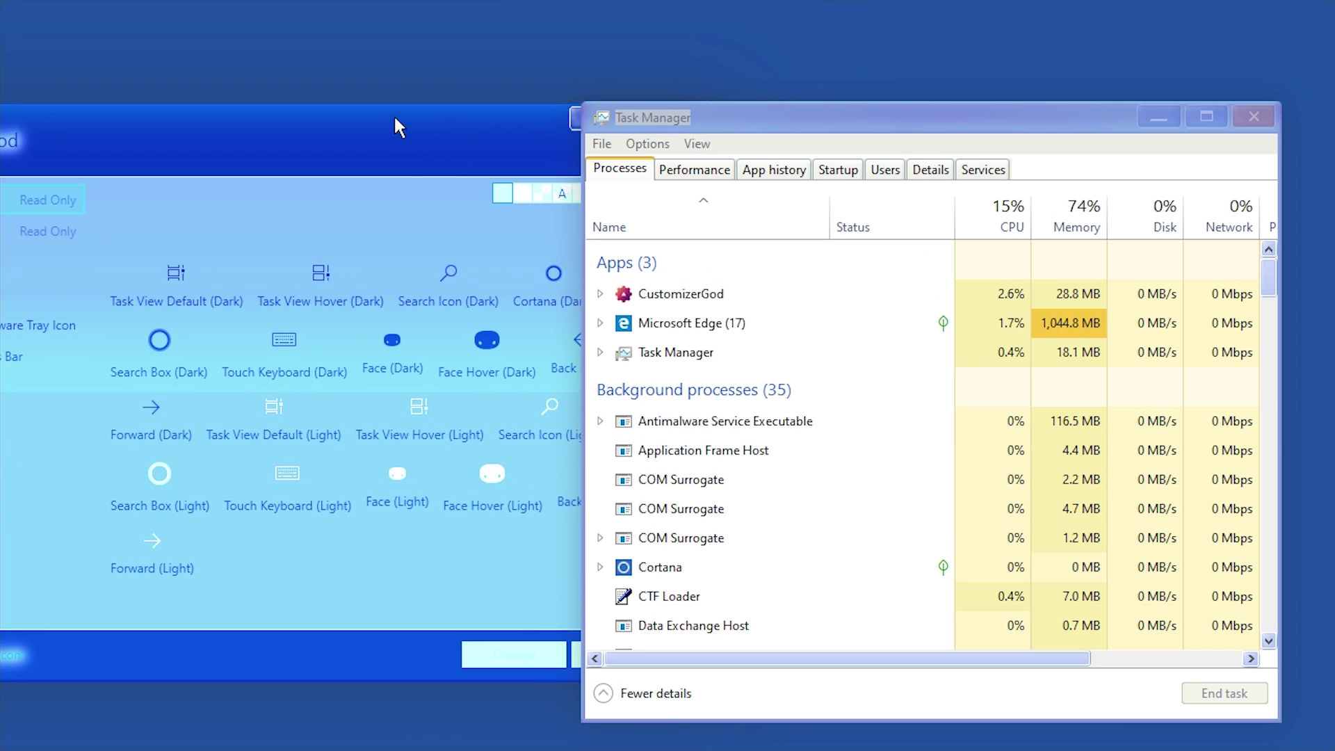
pyautogui.moveTo(391, 146); pyautogui.dragTo(633, 84)
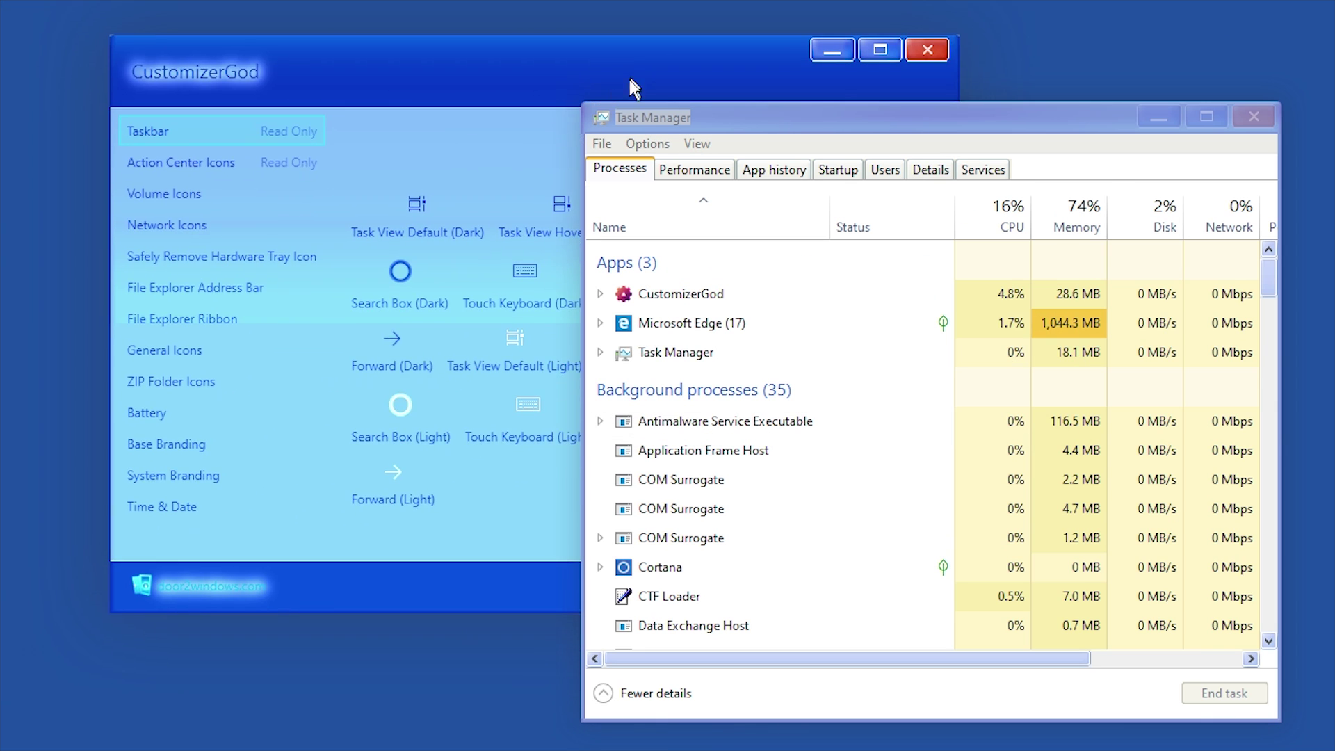
# Restart the Windows shell by running explorer as a new task from Task Manager, and close Task Manager.
pyautogui.click(602, 143)
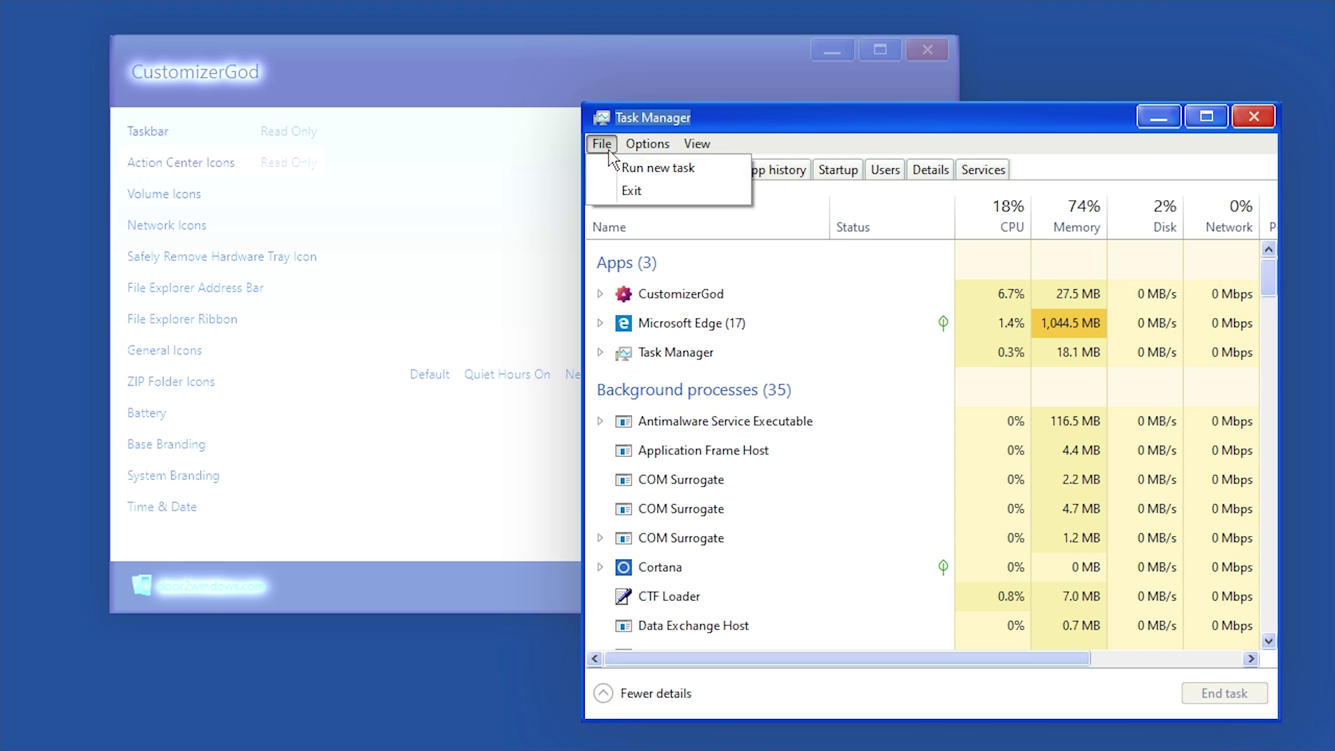
pyautogui.click(637, 168)
pyautogui.write('explorer')
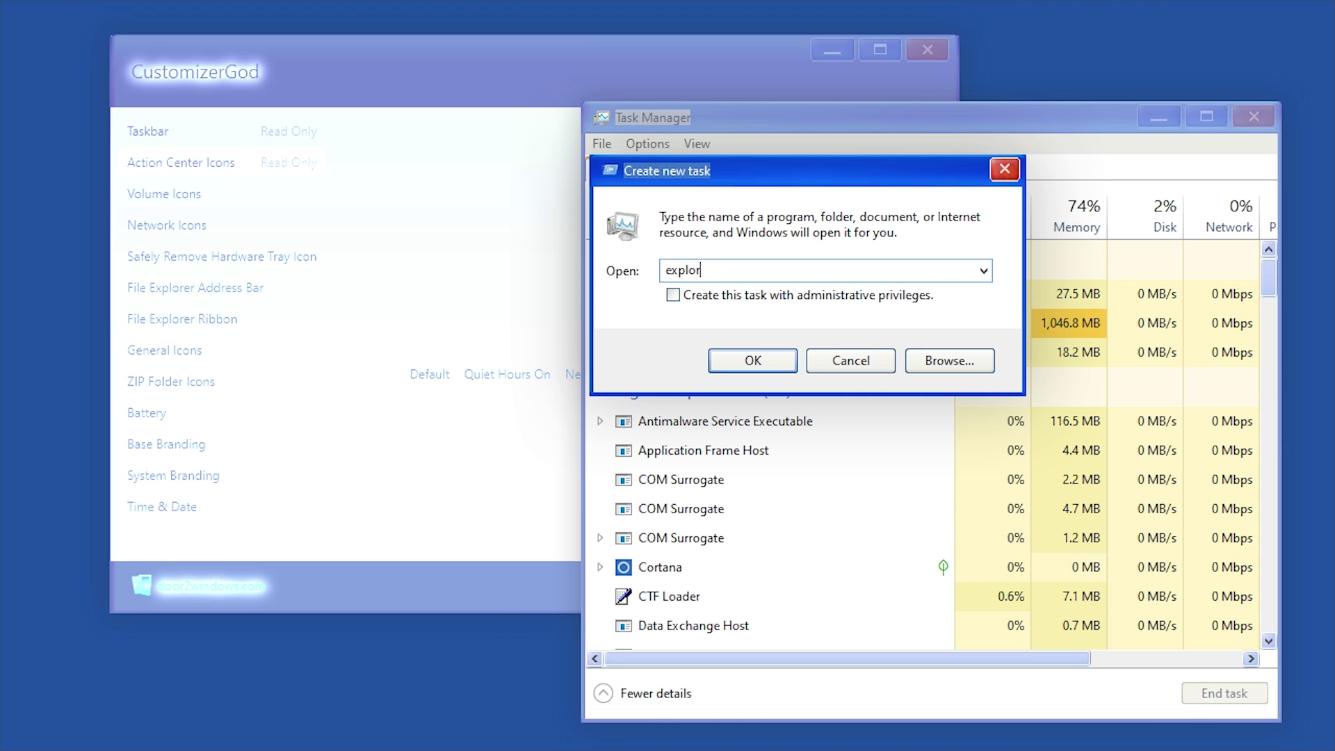
pyautogui.press('Return')
pyautogui.click(1254, 116)
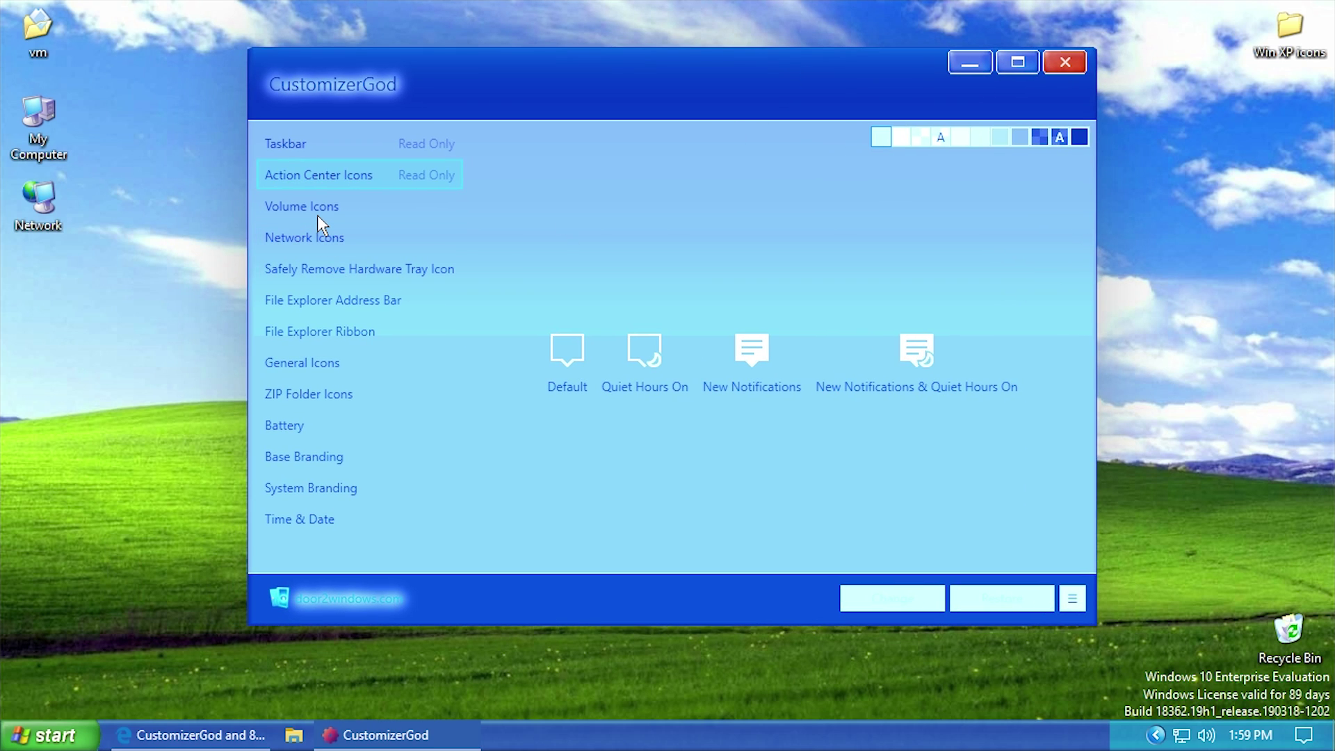
# Examine the replaceable icons in CustomizerGod's Volume Icons, Network Icons and General Icons categories.
pyautogui.click(317, 215)
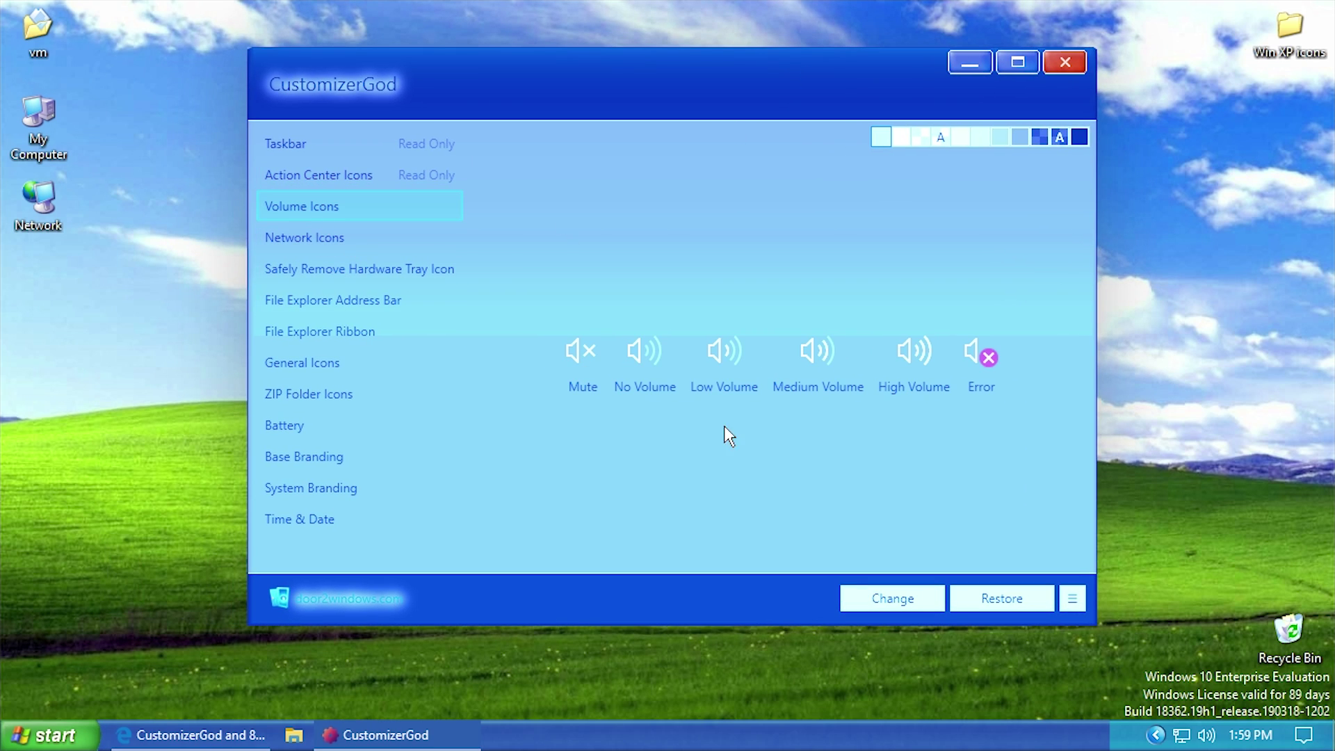
pyautogui.click(350, 244)
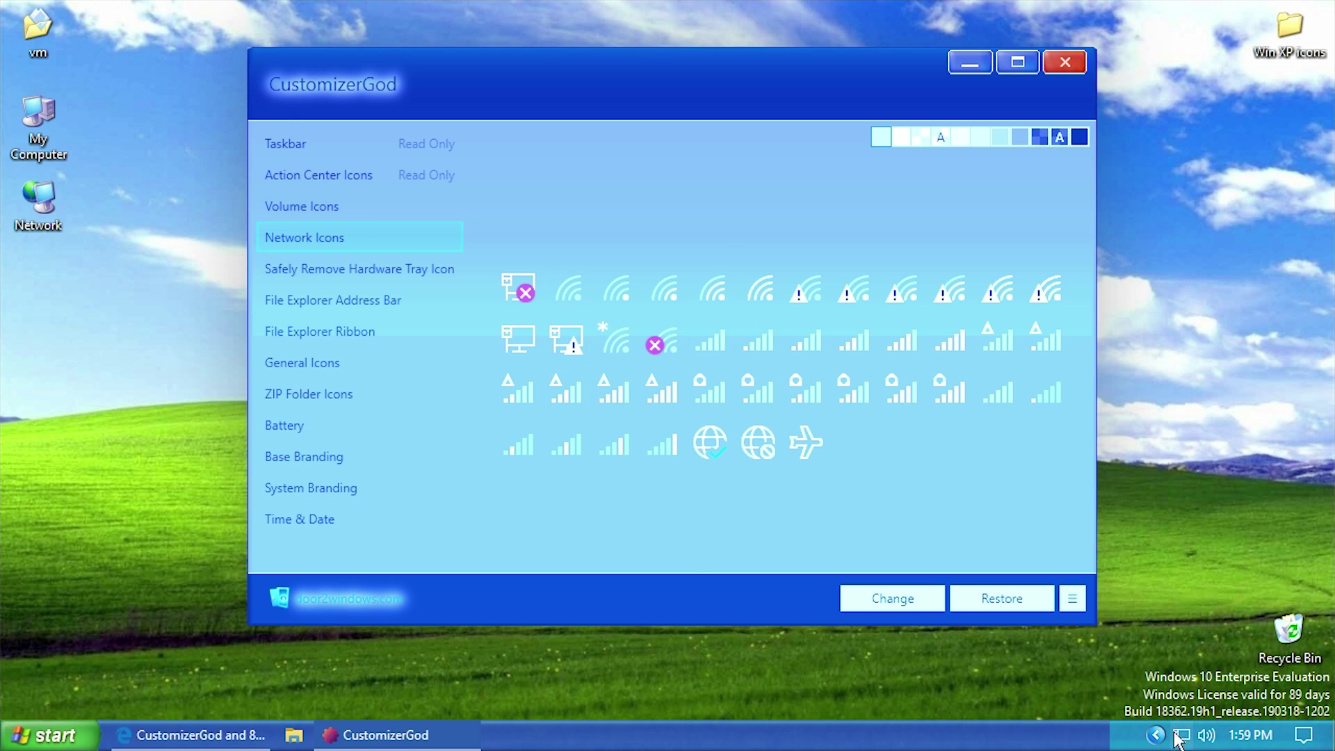
pyautogui.click(319, 365)
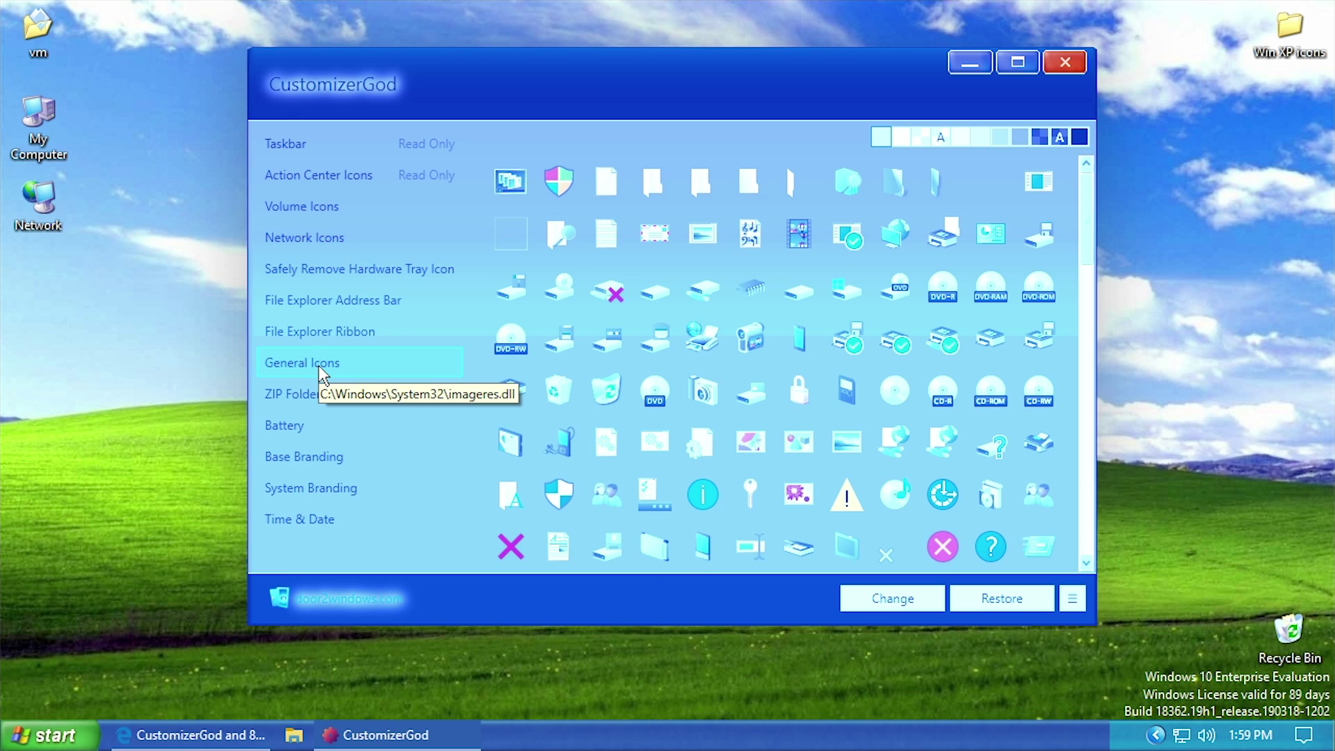
# Replace the first recycle bin icon in General Icons with 33.ico from the Win XP icons folder.
pyautogui.moveTo(1086, 222); pyautogui.dragTo(1053, 172)
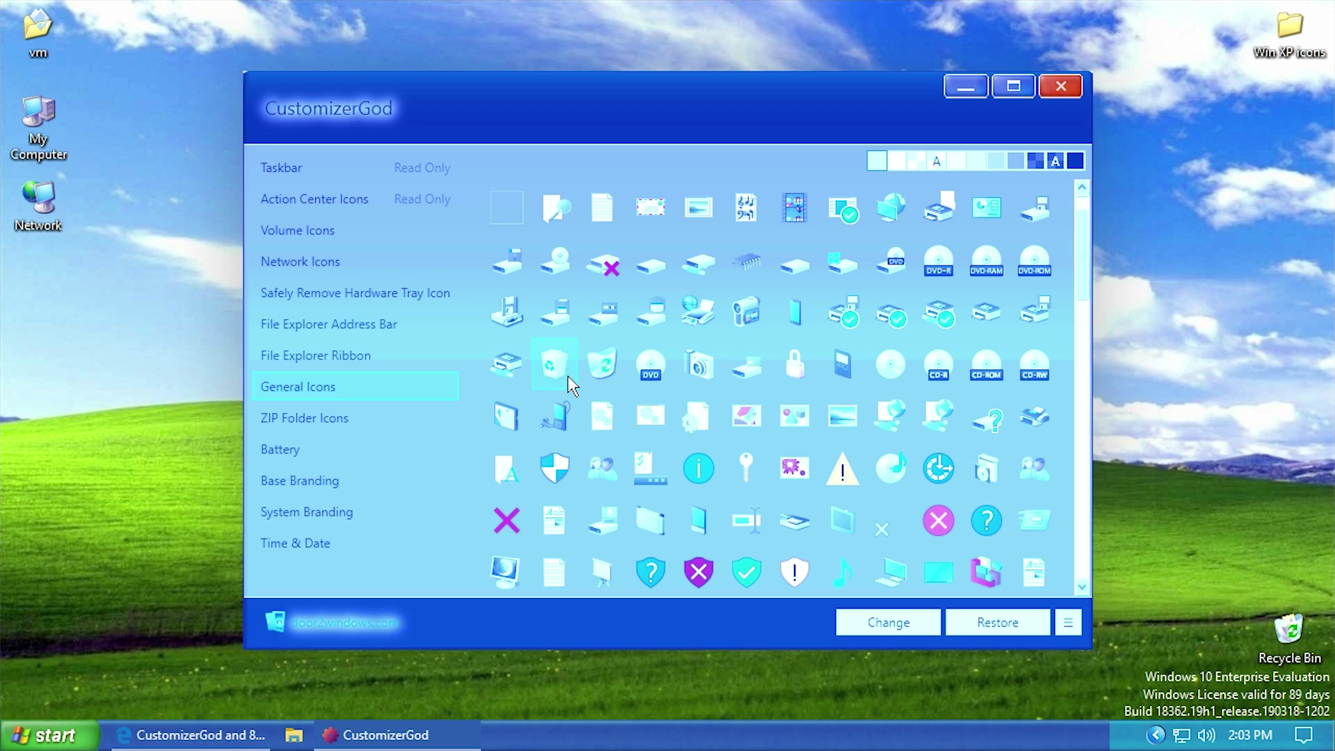
pyautogui.click(868, 630)
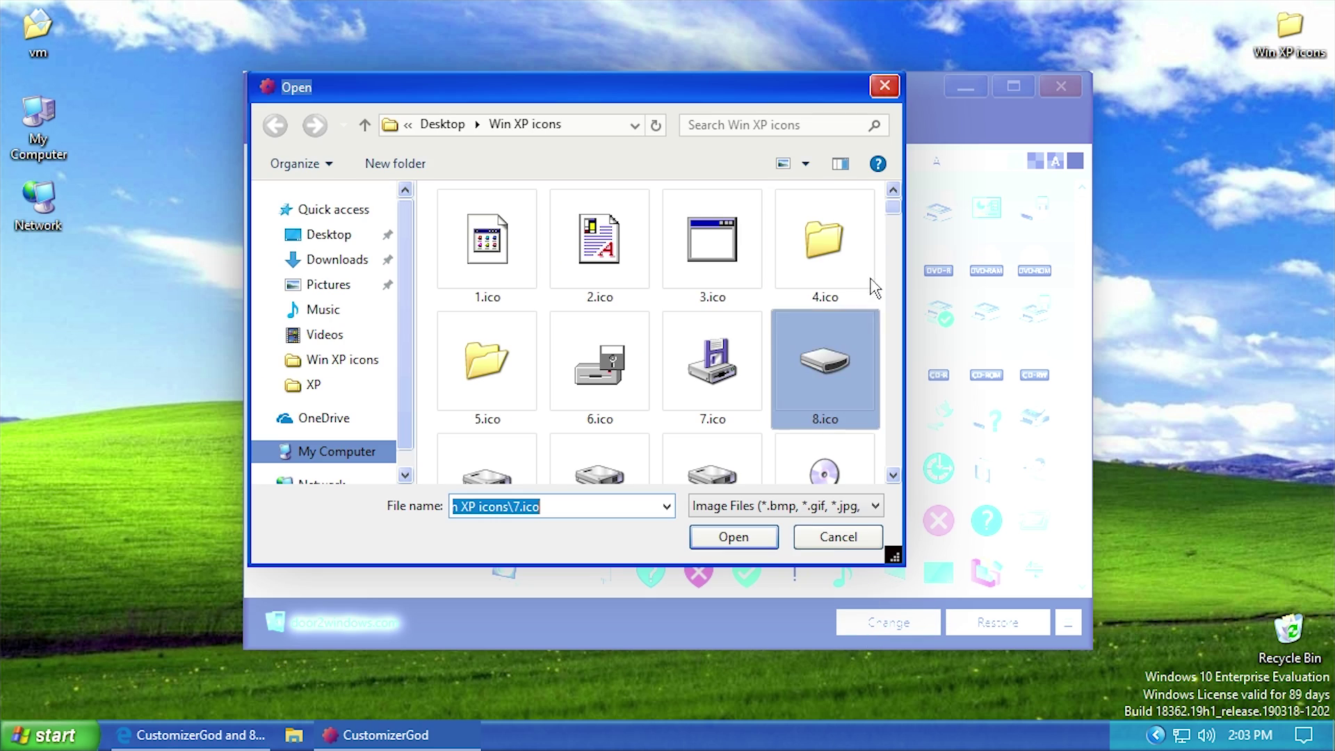
pyautogui.scroll(-2, 898, 215)
pyautogui.scroll(-4, 899, 230)
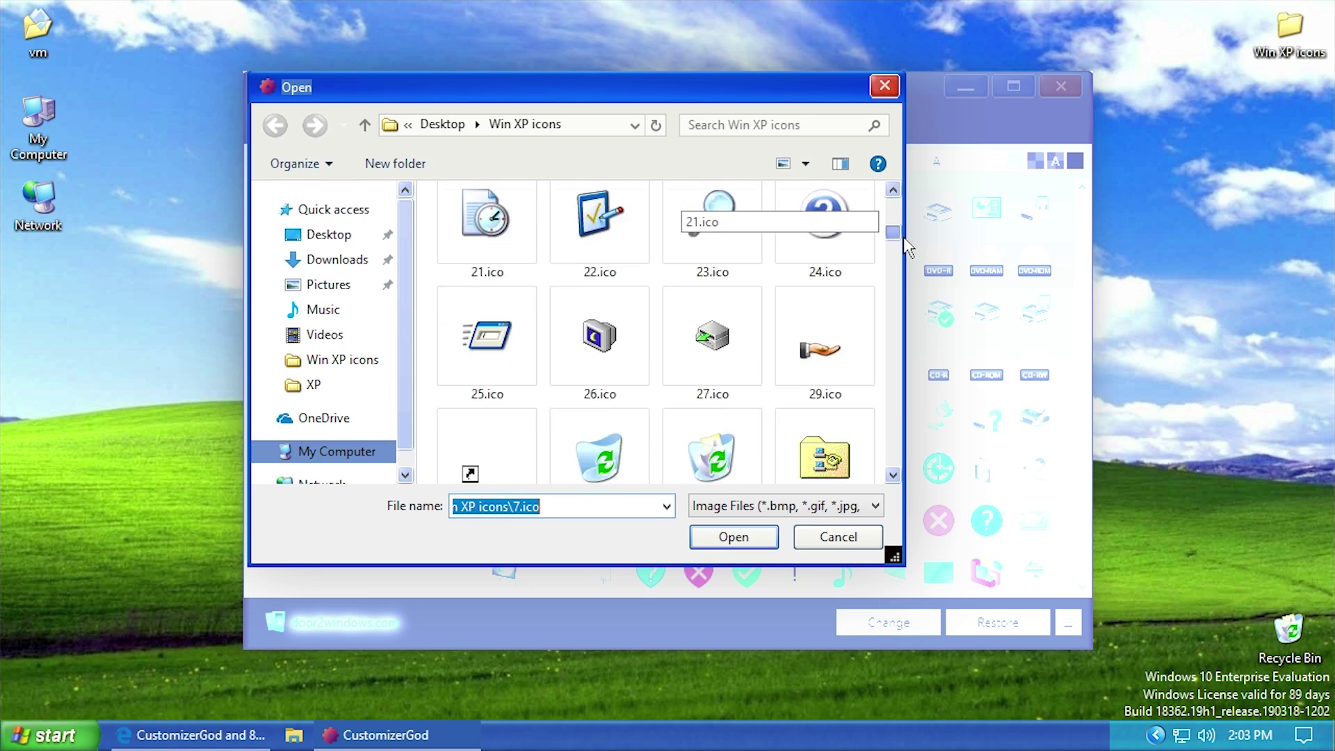
pyautogui.click(736, 382)
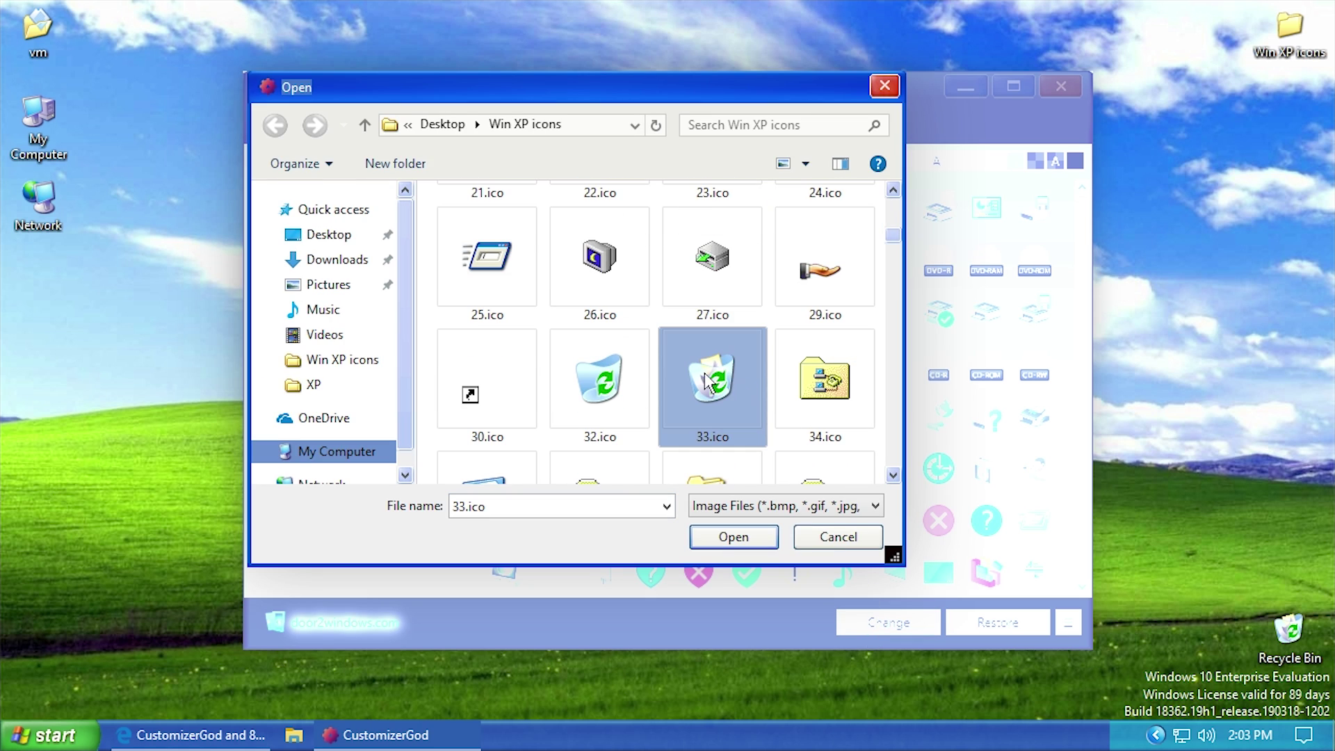
pyautogui.click(747, 537)
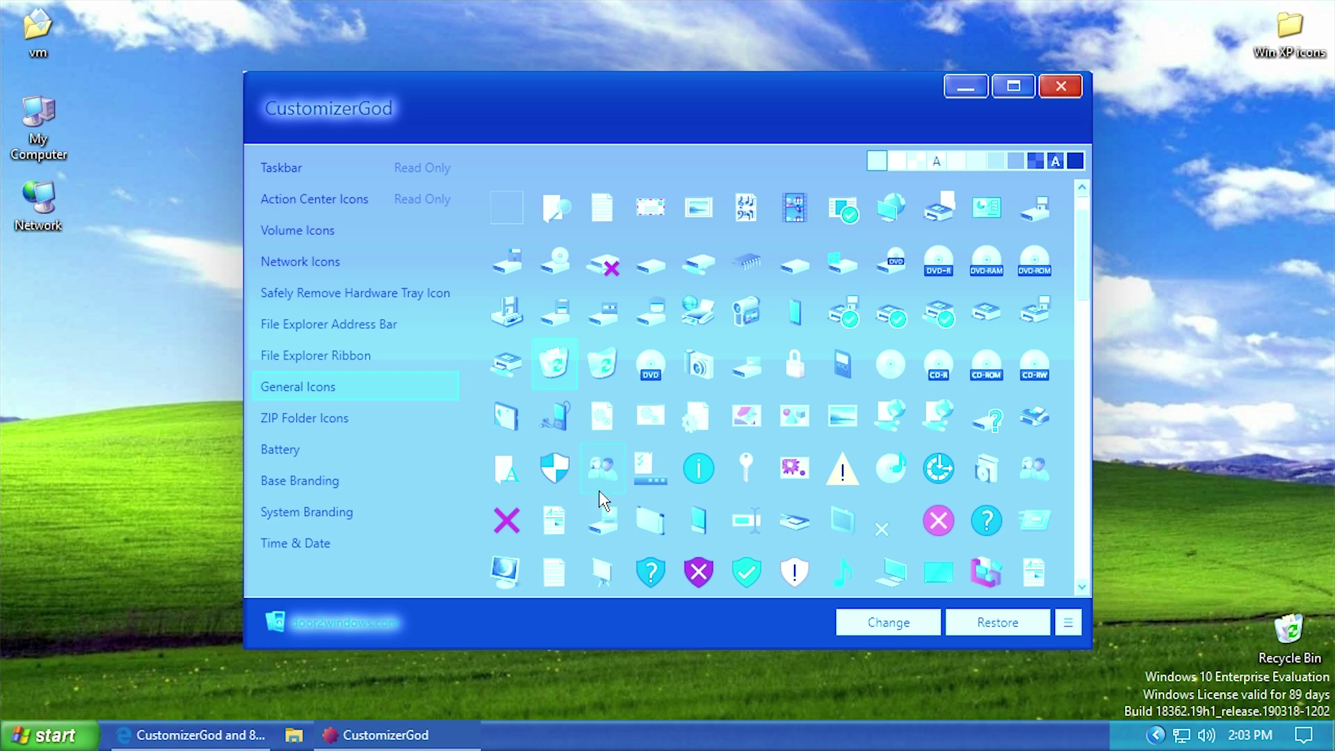
# Look through the remaining General Icons and close CustomizerGod.
pyautogui.scroll(-1, 533, 538)
pyautogui.scroll(-8, 532, 538)
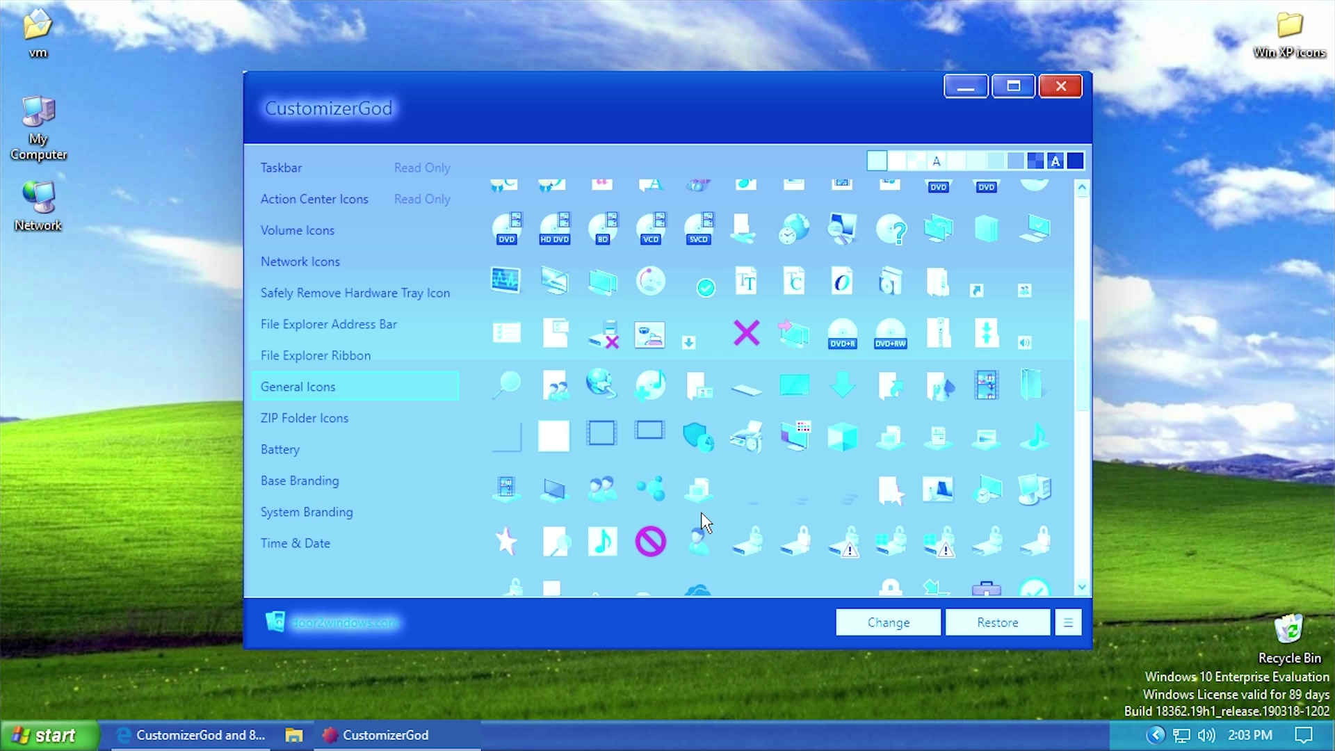
pyautogui.scroll(-3, 701, 523)
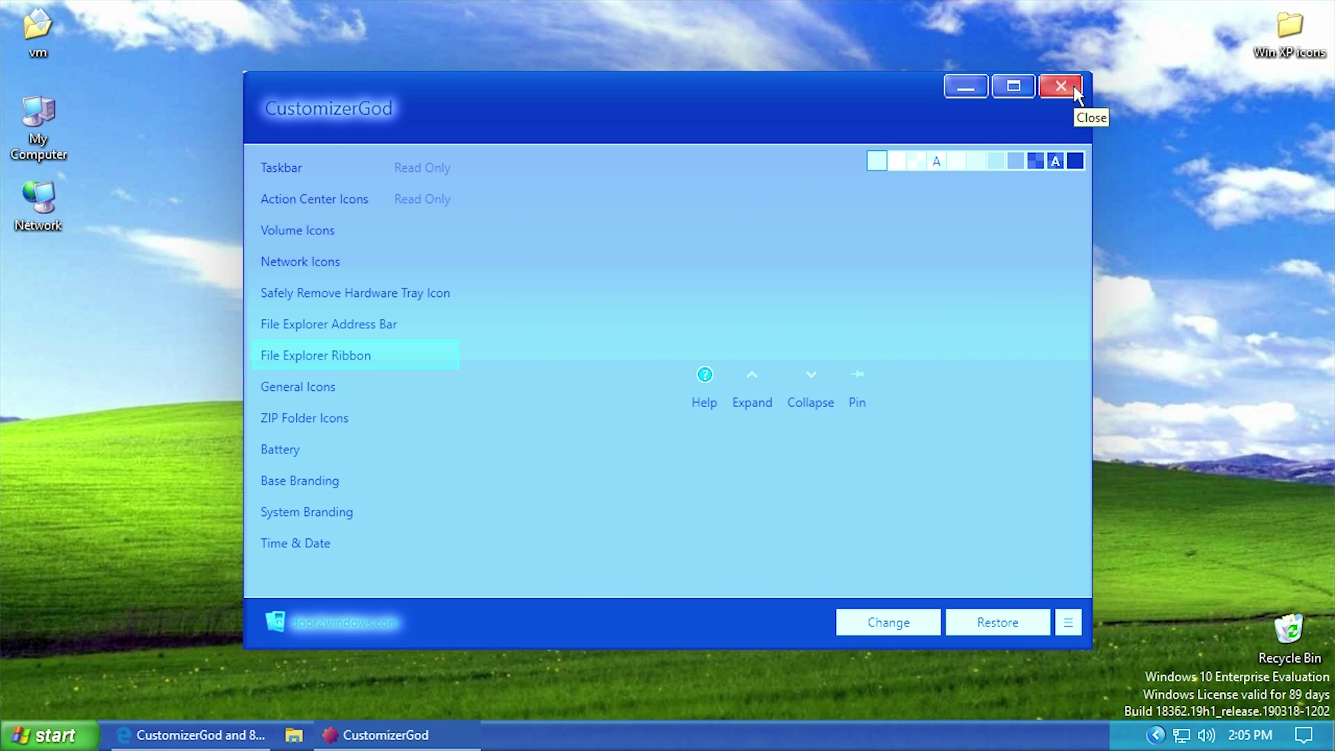
pyautogui.click(1073, 89)
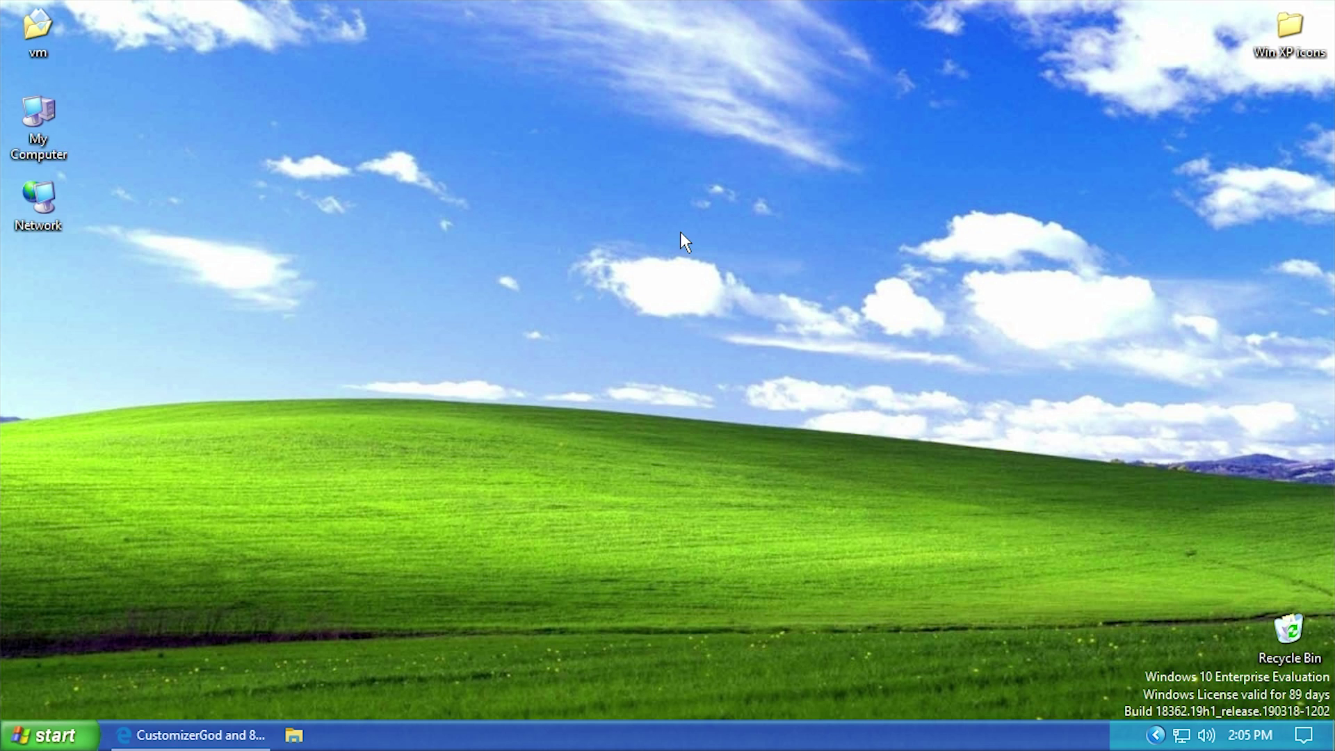
# Bring Edge back up and close it together with all its open tabs.
pyautogui.click(188, 735)
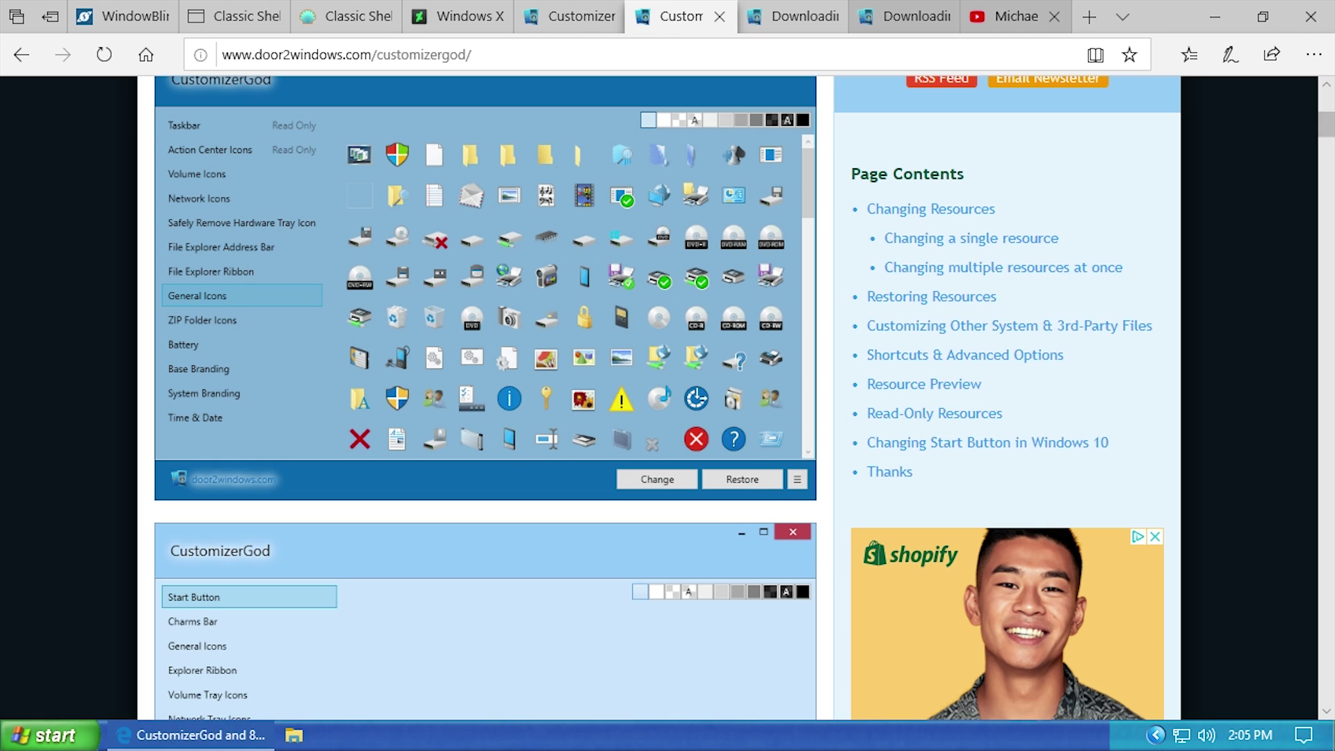
pyautogui.click(1311, 17)
pyautogui.click(566, 408)
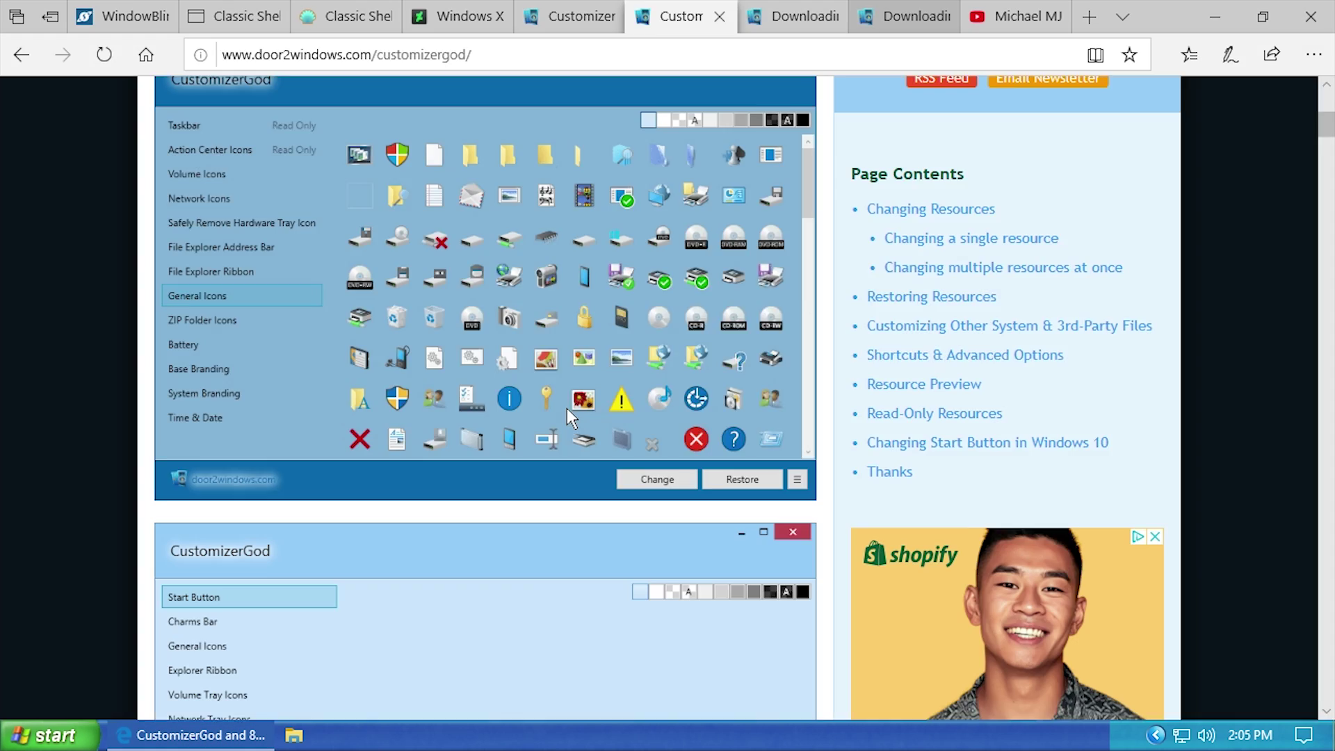
pyautogui.click(573, 420)
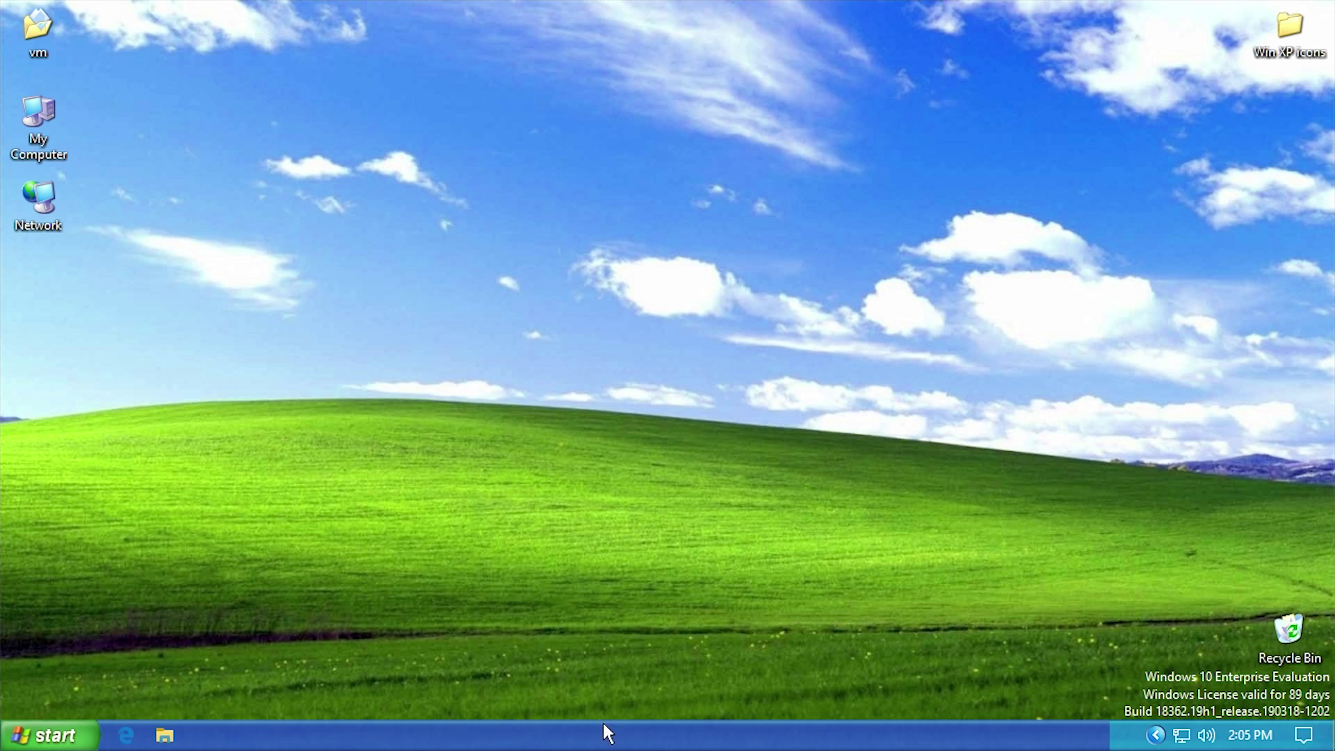
pyautogui.rightClick(967, 738)
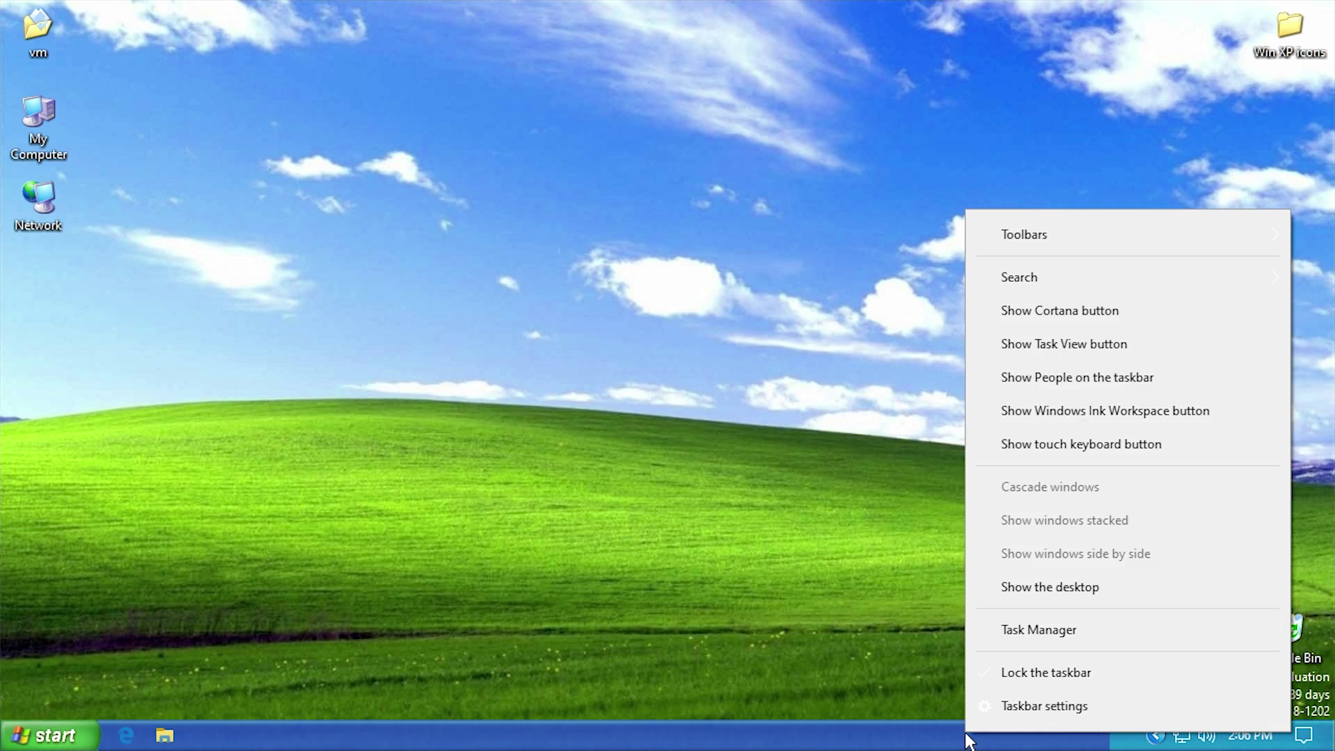
pyautogui.click(586, 573)
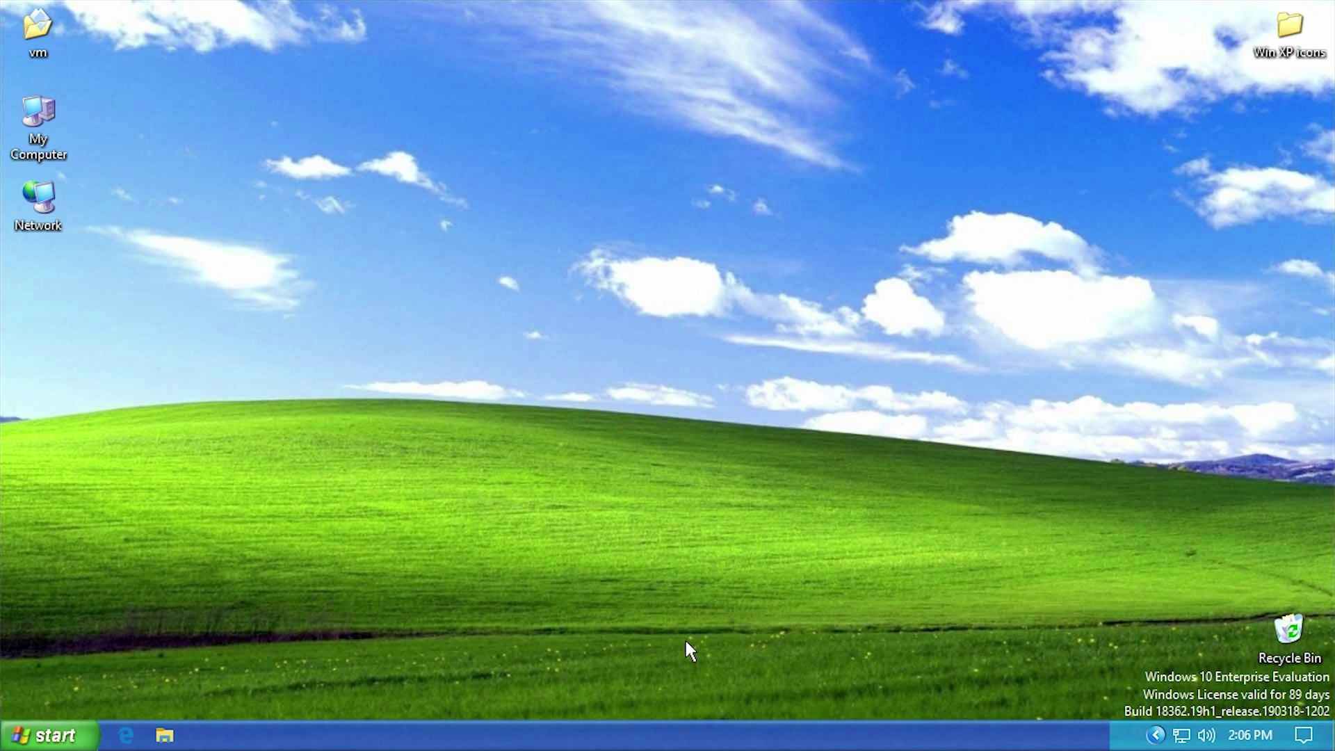